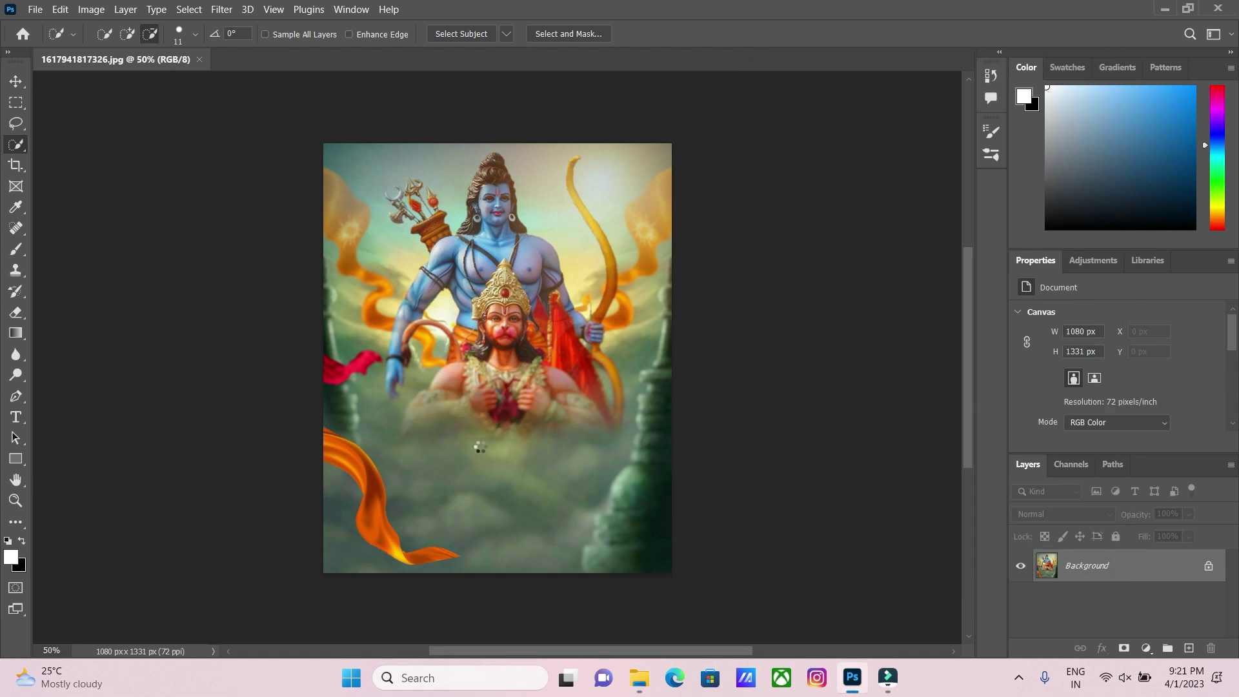
Scale the placed IMG_1623 portrait to 80.41%, centred along the canvas's bottom edge, and commit the placement.
{"action": "left_click_drag", "start_coordinate": [488, 489], "coordinate": [498, 486]}
{"action": "left_click_drag", "start_coordinate": [499, 335], "coordinate": [497, 323]}
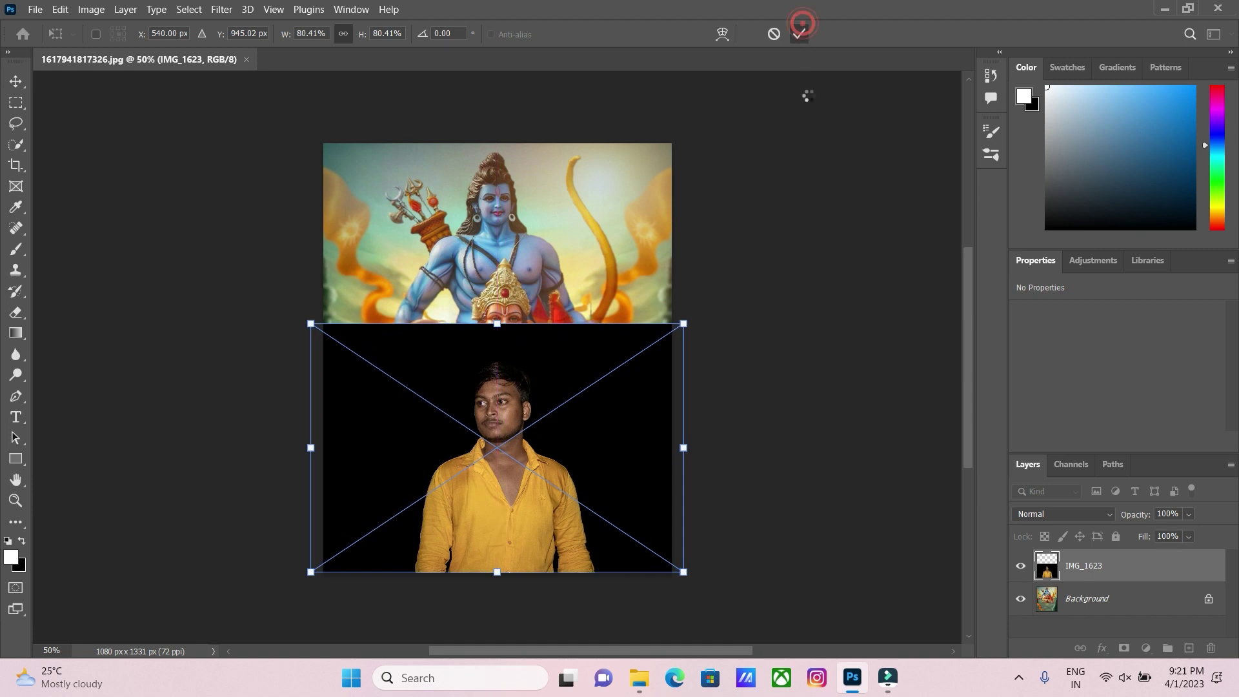
{"action": "left_click", "coordinate": [798, 33]}
Try the Luminosity blend mode on the IMG_1623 layer and return it to Normal.
{"action": "left_click", "coordinate": [1038, 513]}
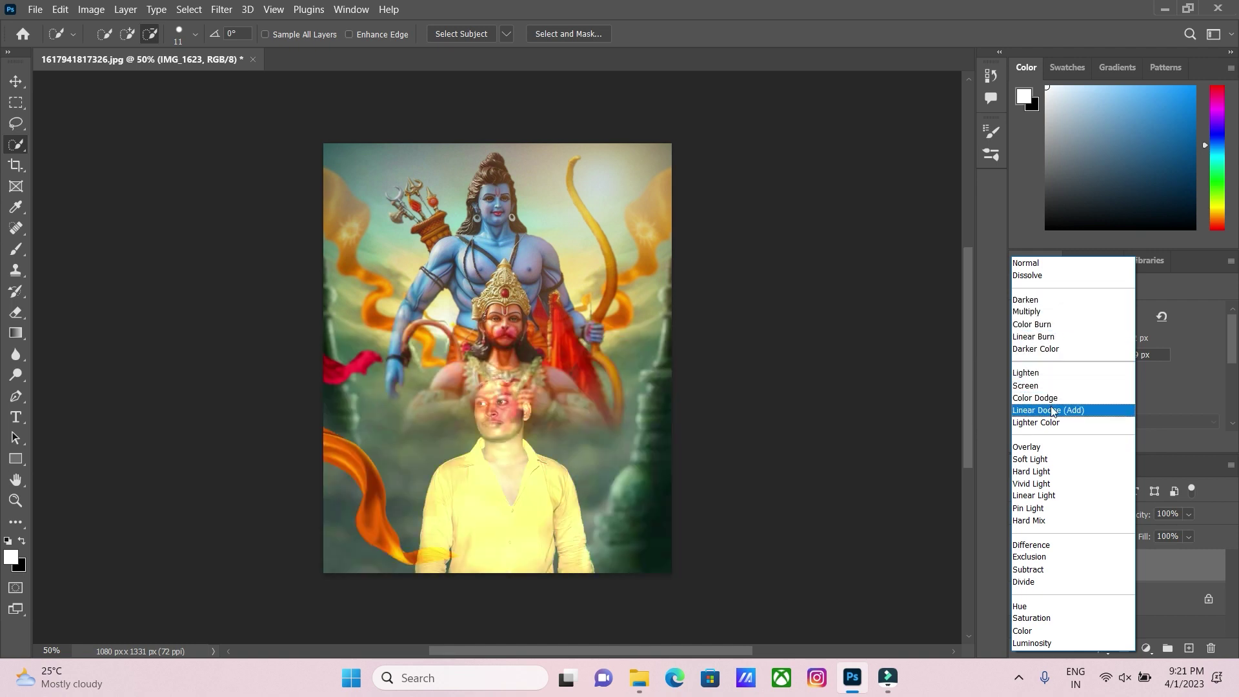
{"action": "left_click", "coordinate": [1042, 643]}
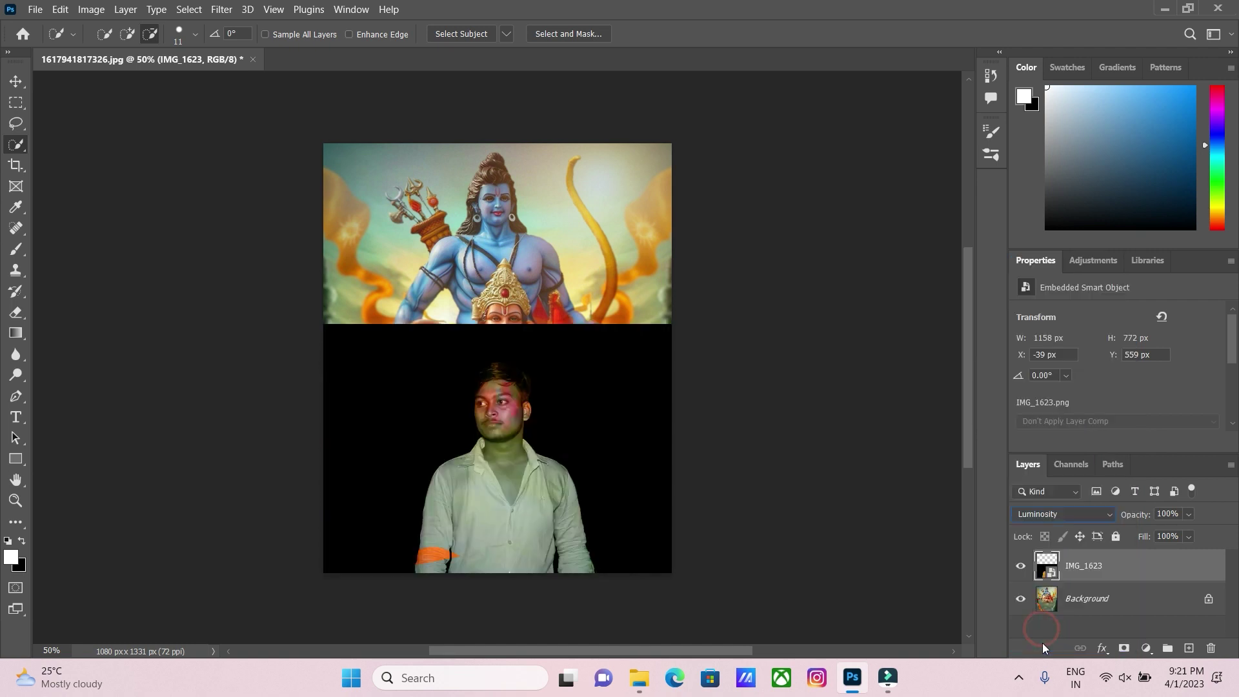
{"action": "left_click", "coordinate": [1074, 515]}
{"action": "left_click", "coordinate": [1030, 262]}
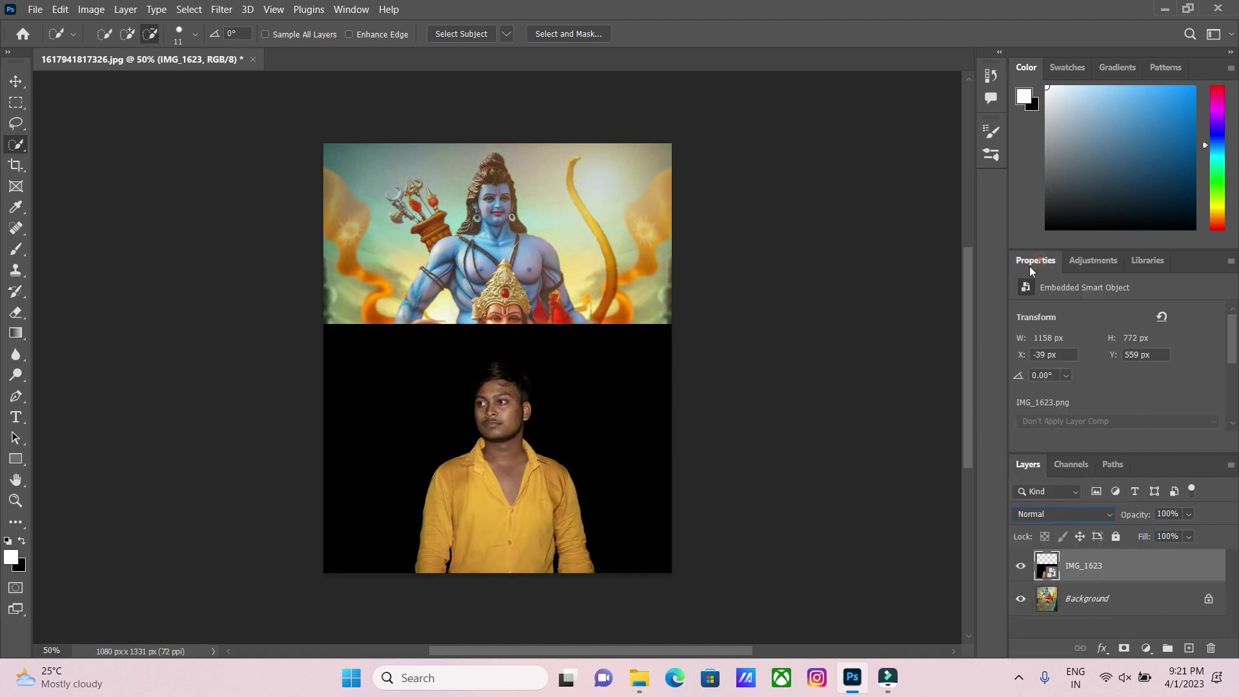
{"action": "left_click", "coordinate": [187, 9]}
{"action": "left_click", "coordinate": [291, 225]}
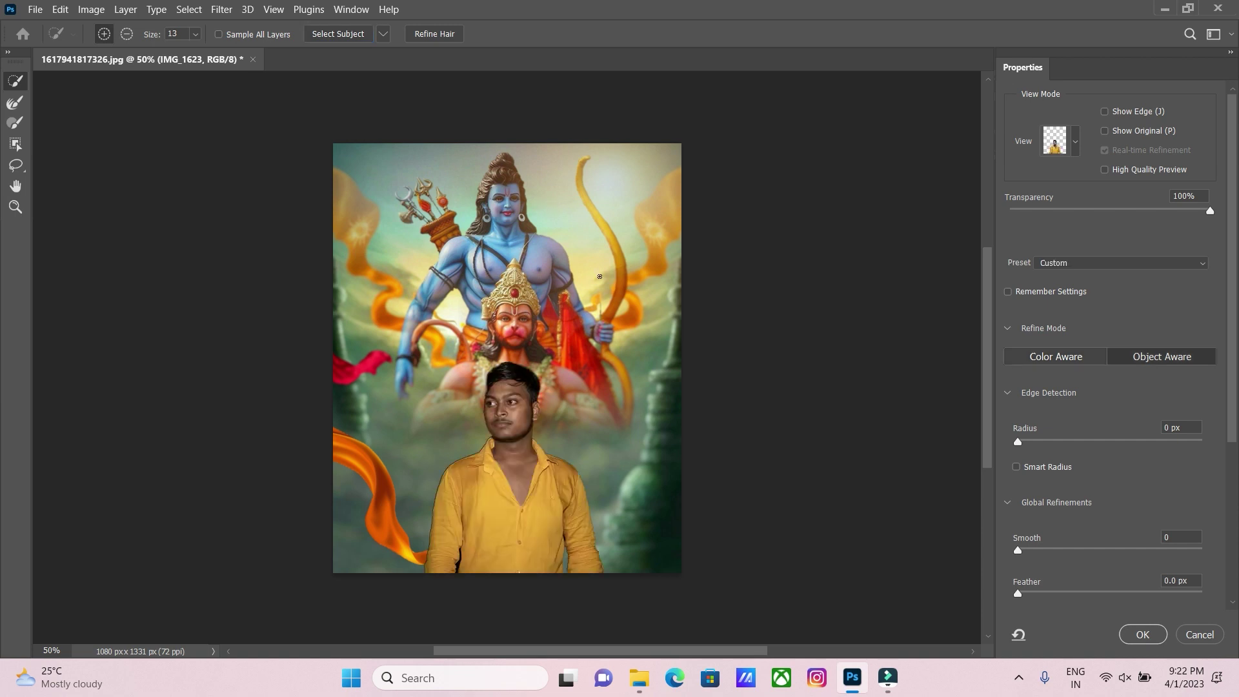
{"action": "left_click", "coordinate": [1202, 634]}
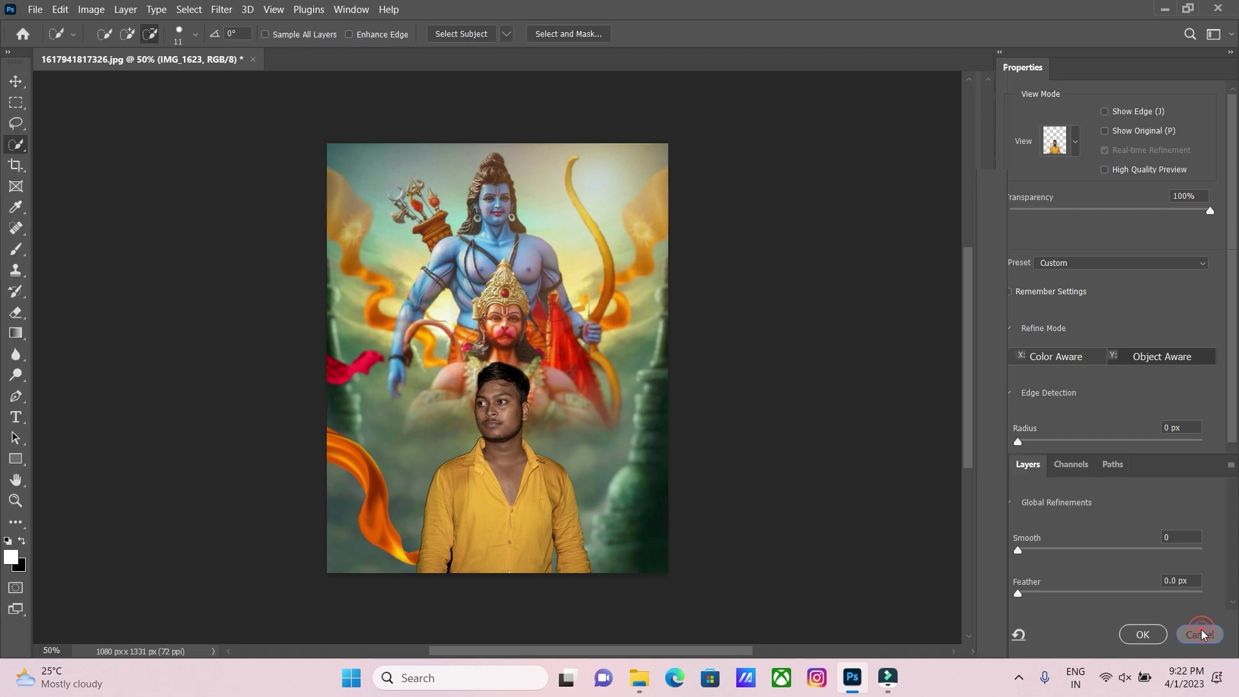
Select the man in the yellow shirt on the IMG_1623 layer with the Object Selection tool.
{"action": "scroll", "coordinate": [552, 479], "scroll_direction": "up", "scroll_amount": 3}
{"action": "scroll", "coordinate": [552, 479], "scroll_direction": "up", "scroll_amount": 5}
{"action": "scroll", "coordinate": [551, 479], "scroll_direction": "down", "scroll_amount": 2}
{"action": "scroll", "coordinate": [552, 479], "scroll_direction": "down", "scroll_amount": 4}
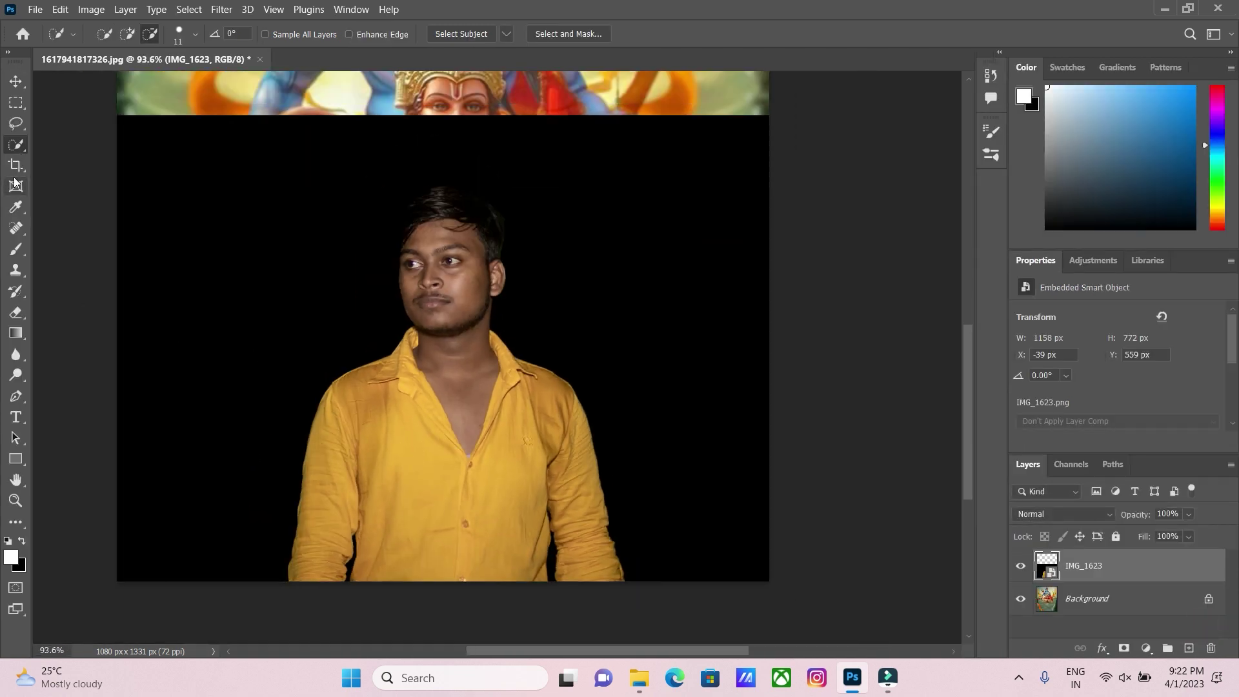
{"action": "right_click", "coordinate": [17, 146]}
{"action": "right_click", "coordinate": [24, 150]}
{"action": "left_click", "coordinate": [59, 147]}
{"action": "left_click_drag", "start_coordinate": [547, 336], "coordinate": [648, 581]}
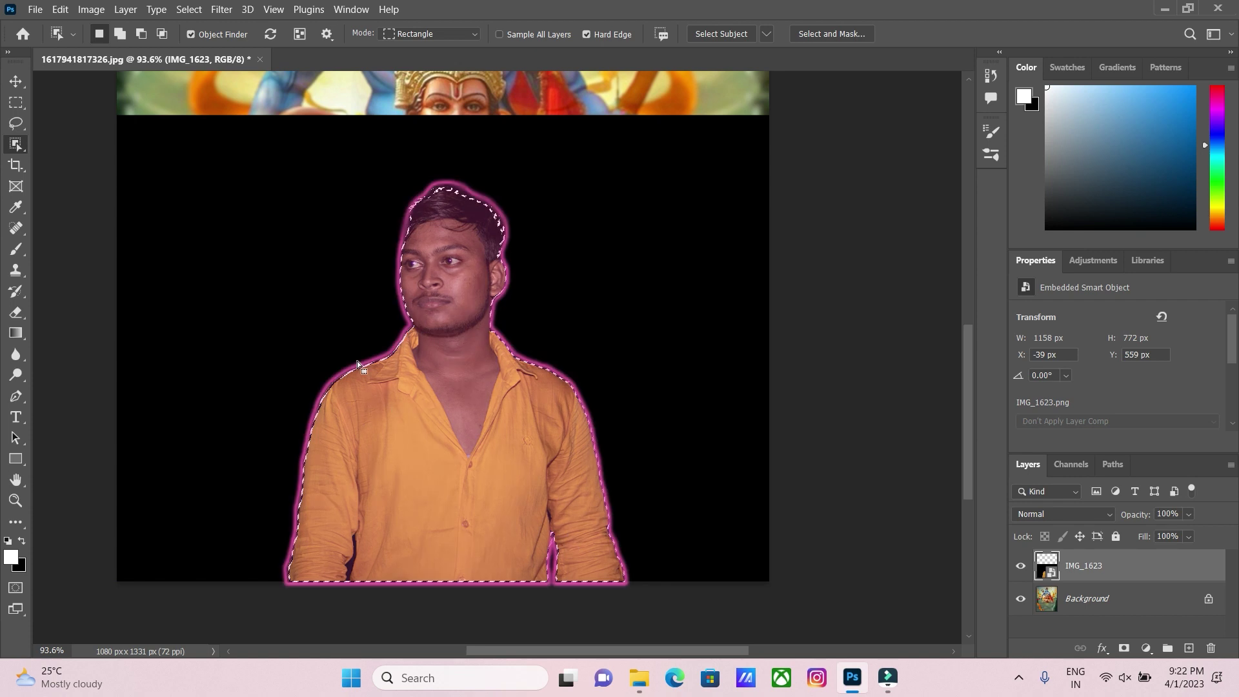
Add the missed hair on the forehead side of the man's head to the selection with the Quick Selection tool.
{"action": "right_click", "coordinate": [20, 148]}
{"action": "left_click", "coordinate": [81, 165]}
{"action": "scroll", "coordinate": [500, 300], "scroll_direction": "up", "scroll_amount": 6}
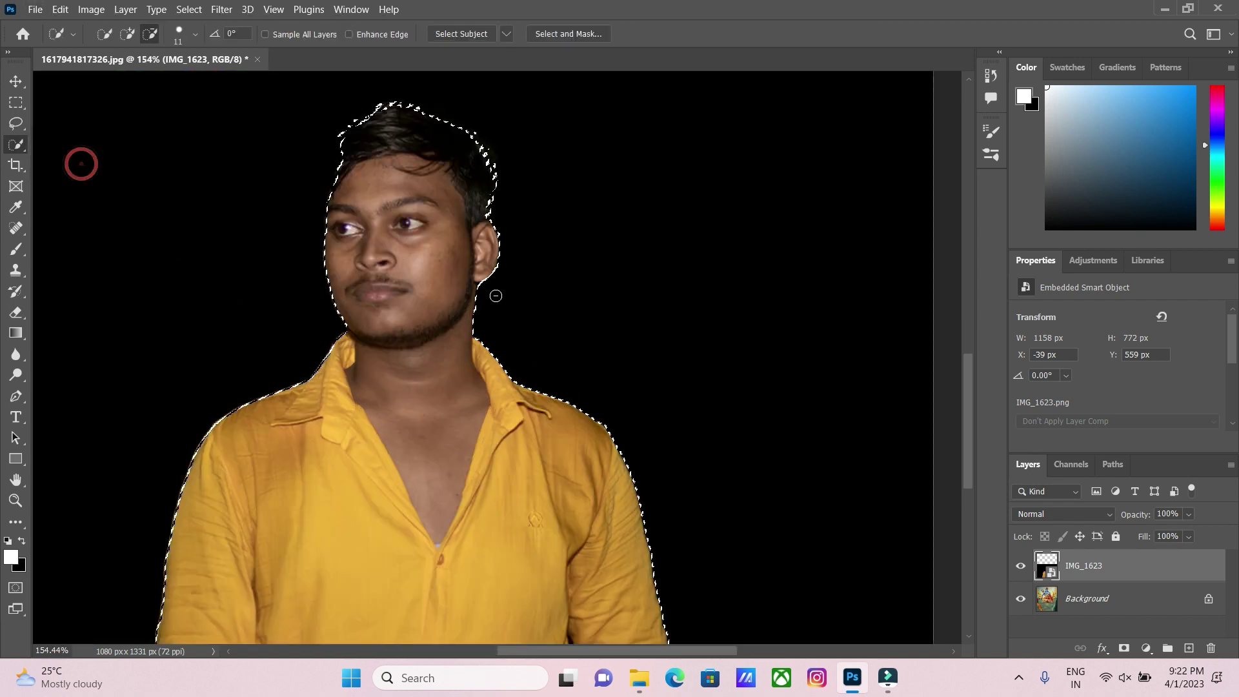
{"action": "scroll", "coordinate": [336, 271], "scroll_direction": "up", "scroll_amount": 3}
{"action": "scroll", "coordinate": [213, 252], "scroll_direction": "up", "scroll_amount": 2}
{"action": "scroll", "coordinate": [195, 288], "scroll_direction": "up", "scroll_amount": 3}
{"action": "left_click", "coordinate": [137, 378]}
{"action": "left_click", "coordinate": [120, 36]}
{"action": "mouse_move", "coordinate": [140, 406]}
{"action": "left_mouse_down"}
{"action": "mouse_move", "coordinate": [122, 326]}
{"action": "mouse_move", "coordinate": [152, 256]}
{"action": "mouse_move", "coordinate": [213, 171]}
{"action": "left_mouse_up"}
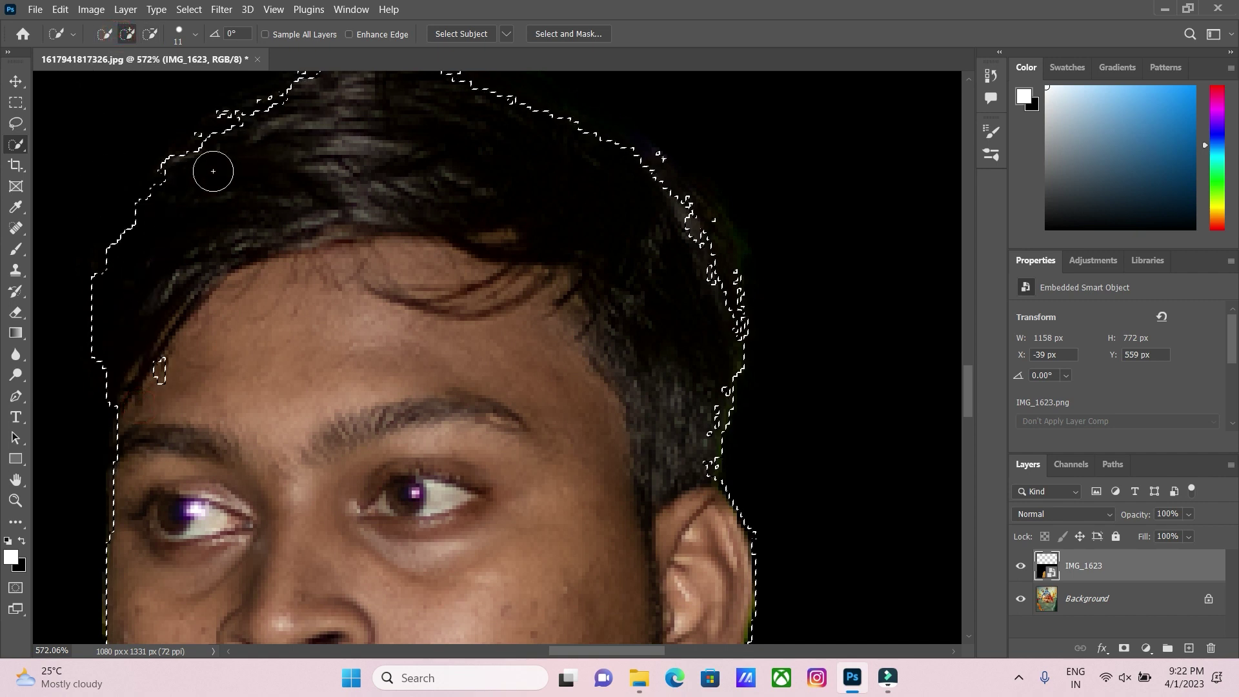
{"action": "left_click", "coordinate": [174, 239]}
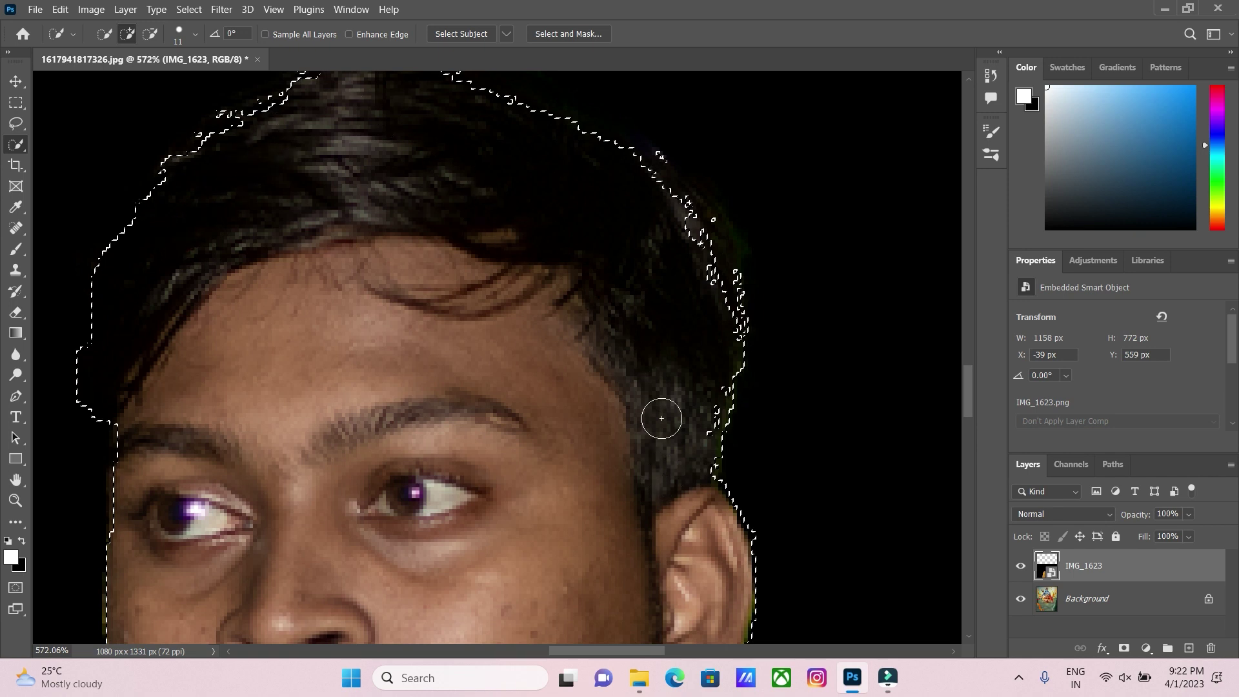
Add the missed hair above the man's ear to the selection.
{"action": "scroll", "coordinate": [661, 418], "scroll_direction": "down", "scroll_amount": 1}
{"action": "left_click", "coordinate": [701, 373]}
{"action": "left_click", "coordinate": [708, 358]}
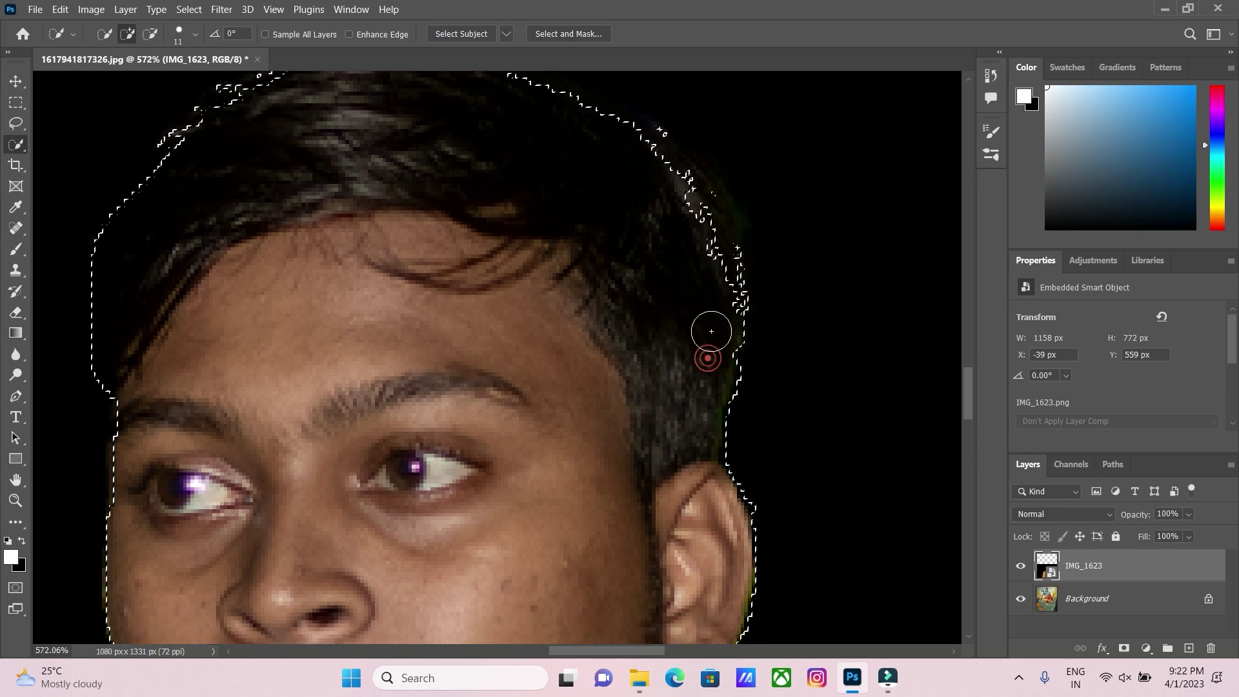
{"action": "left_click", "coordinate": [710, 301]}
Extend the selection along the outer edge of the man's face beside the eyebrow and eye.
{"action": "scroll", "coordinate": [625, 338], "scroll_direction": "down", "scroll_amount": 6}
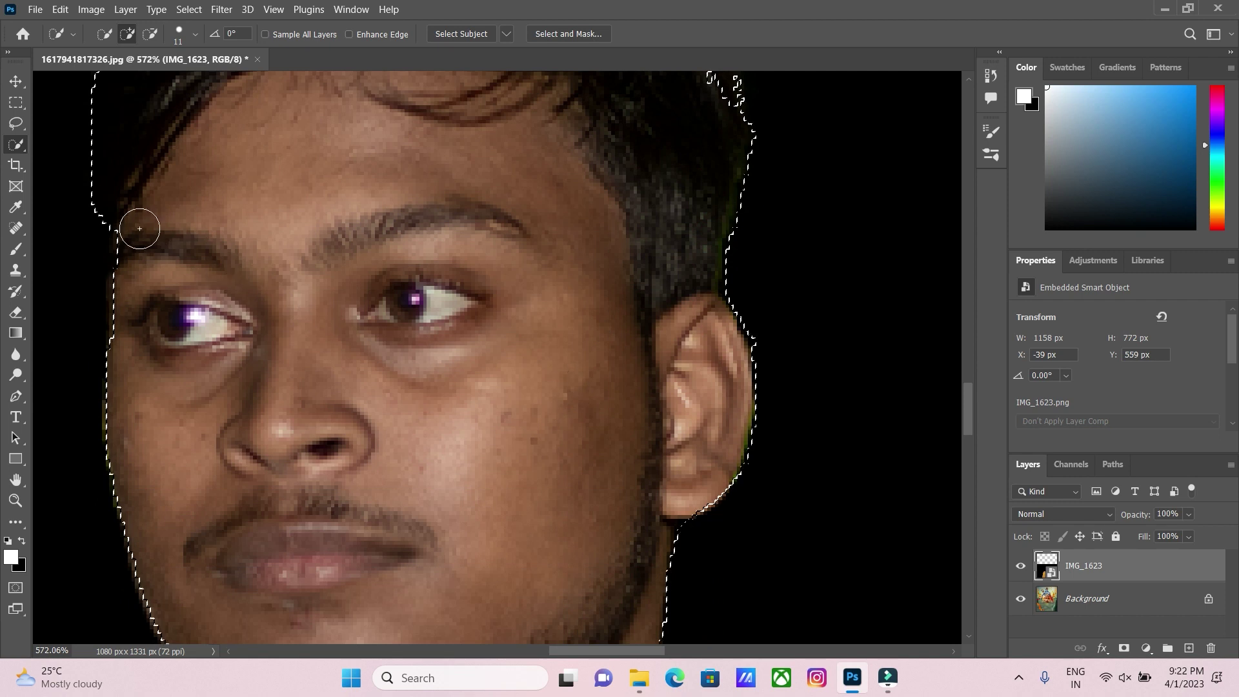
{"action": "left_click_drag", "start_coordinate": [134, 240], "coordinate": [129, 351]}
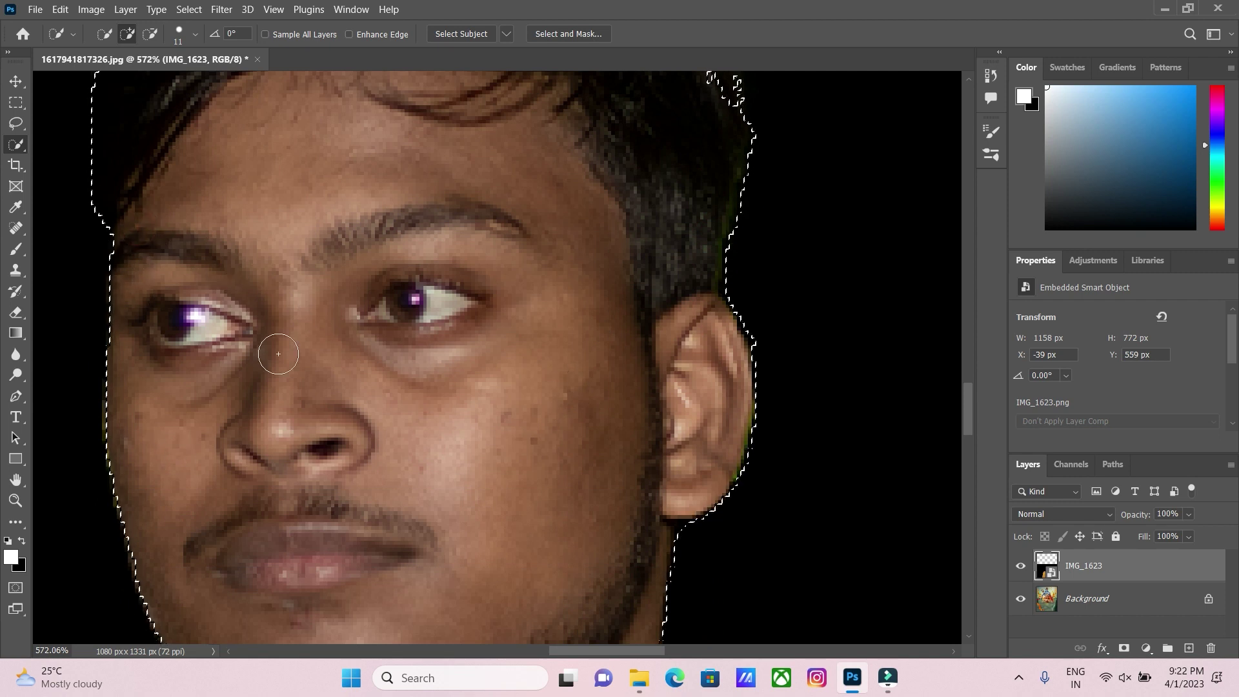
{"action": "left_click", "coordinate": [132, 241]}
{"action": "scroll", "coordinate": [545, 387], "scroll_direction": "down", "scroll_amount": 8}
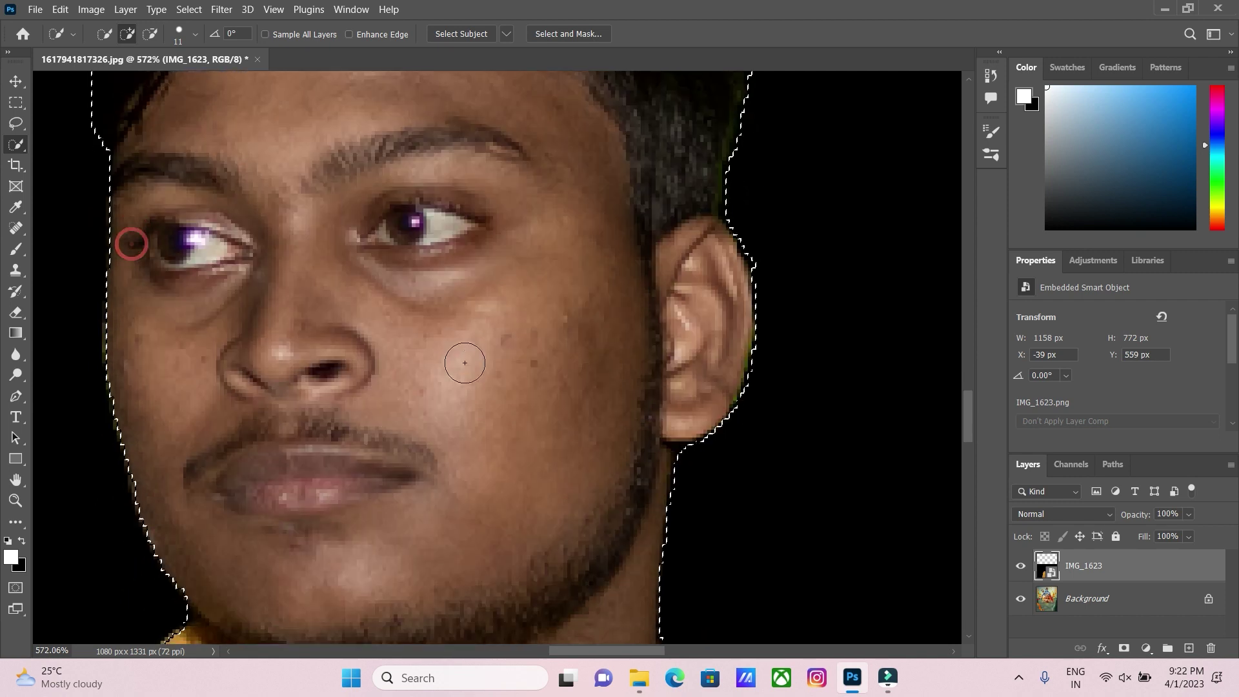
Subtract the black gap between the left-hand sleeve and the shirt body from the selection.
{"action": "scroll", "coordinate": [553, 388], "scroll_direction": "down", "scroll_amount": 6}
{"action": "scroll", "coordinate": [555, 389], "scroll_direction": "down", "scroll_amount": 3, "text": "alt"}
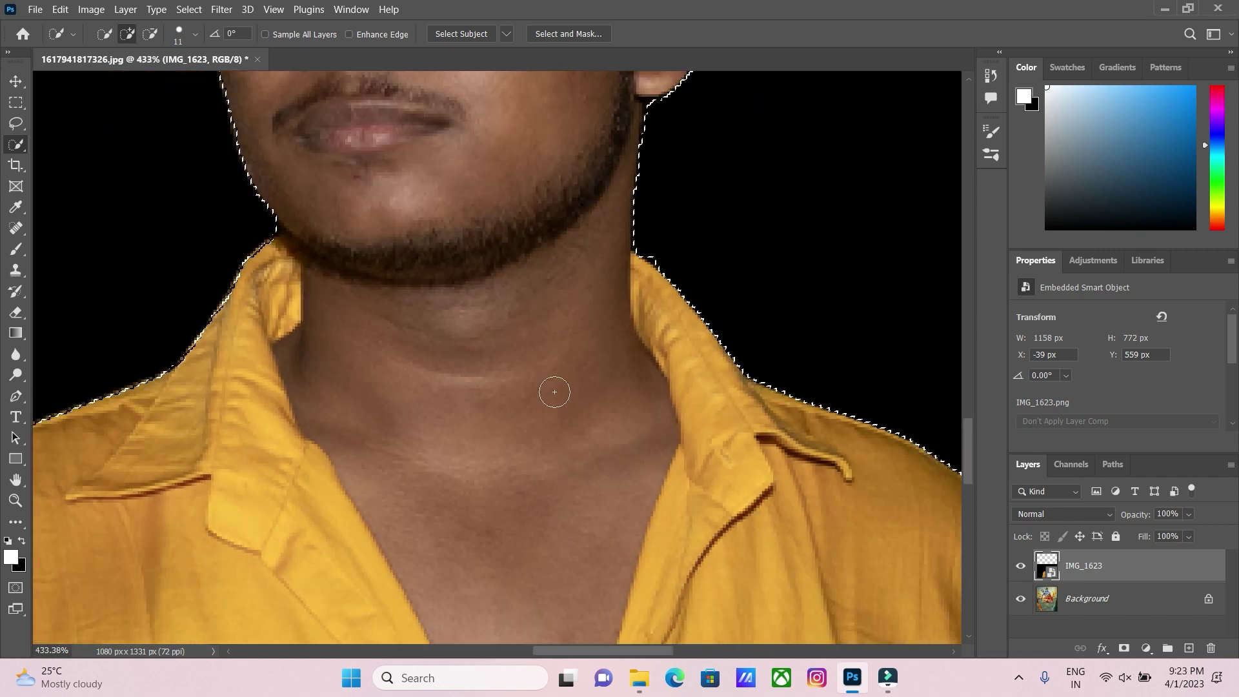
{"action": "scroll", "coordinate": [568, 377], "scroll_direction": "down", "scroll_amount": 5}
{"action": "scroll", "coordinate": [581, 371], "scroll_direction": "down", "scroll_amount": 4, "text": "alt"}
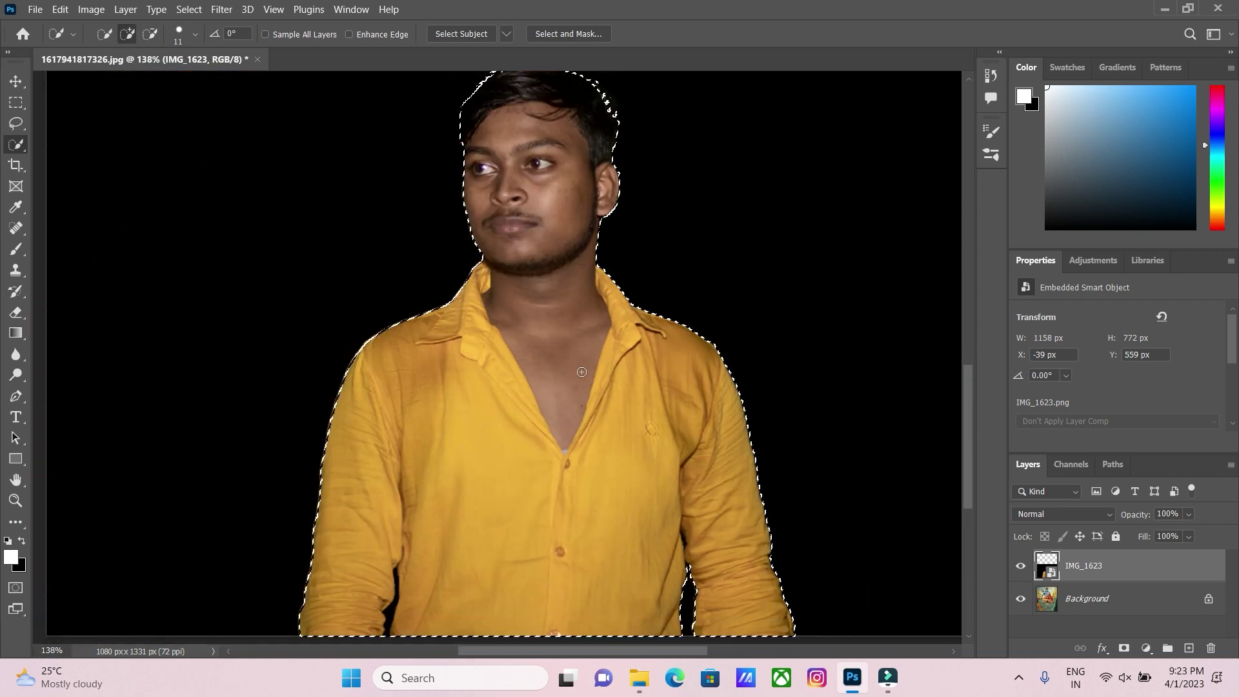
{"action": "scroll", "coordinate": [581, 372], "scroll_direction": "down", "scroll_amount": 3}
{"action": "scroll", "coordinate": [581, 372], "scroll_direction": "up", "scroll_amount": 5, "text": "alt"}
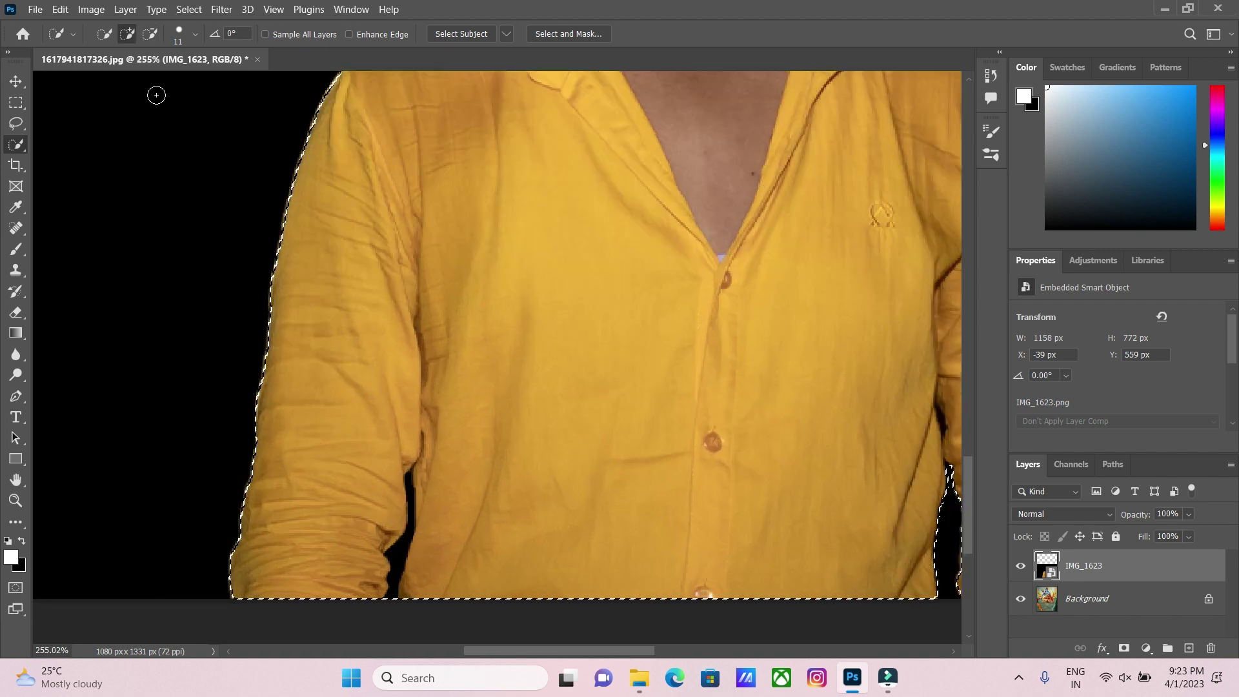
{"action": "left_click", "coordinate": [148, 34]}
{"action": "scroll", "coordinate": [392, 536], "scroll_direction": "down", "scroll_amount": 4, "text": "alt"}
{"action": "scroll", "coordinate": [391, 535], "scroll_direction": "up", "scroll_amount": 4, "text": "alt"}
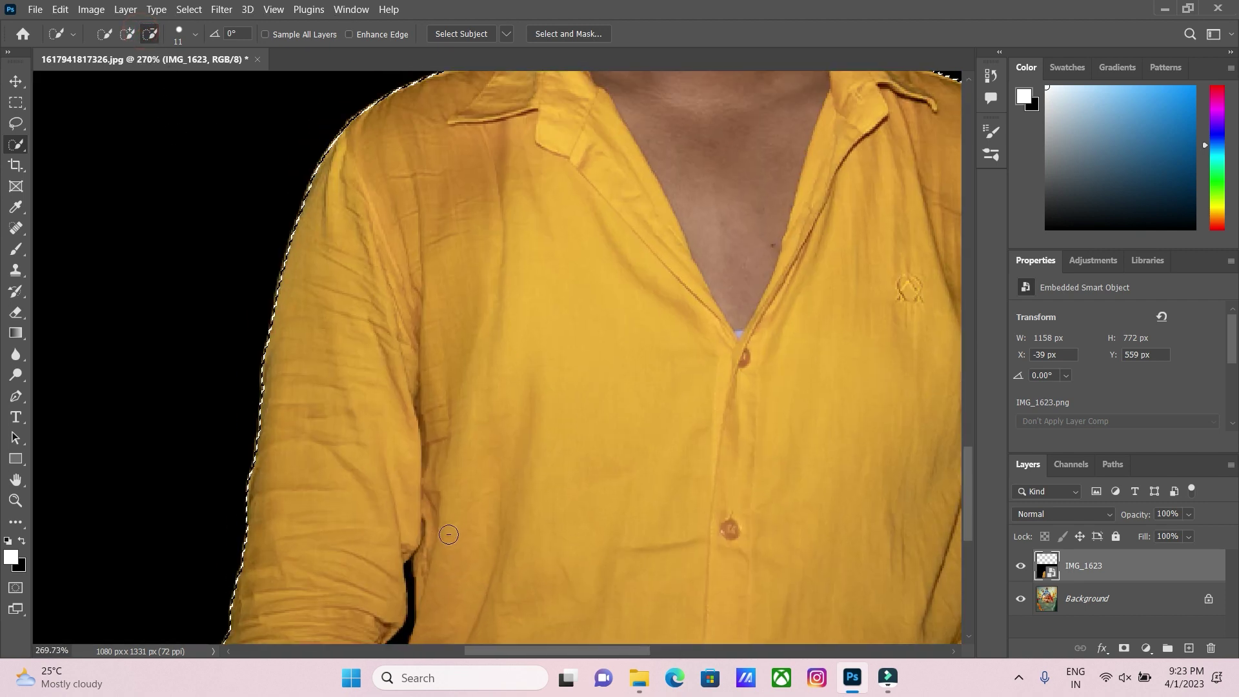
{"action": "scroll", "coordinate": [391, 535], "scroll_direction": "down", "scroll_amount": 1}
{"action": "scroll", "coordinate": [392, 536], "scroll_direction": "up", "scroll_amount": 4, "text": "alt"}
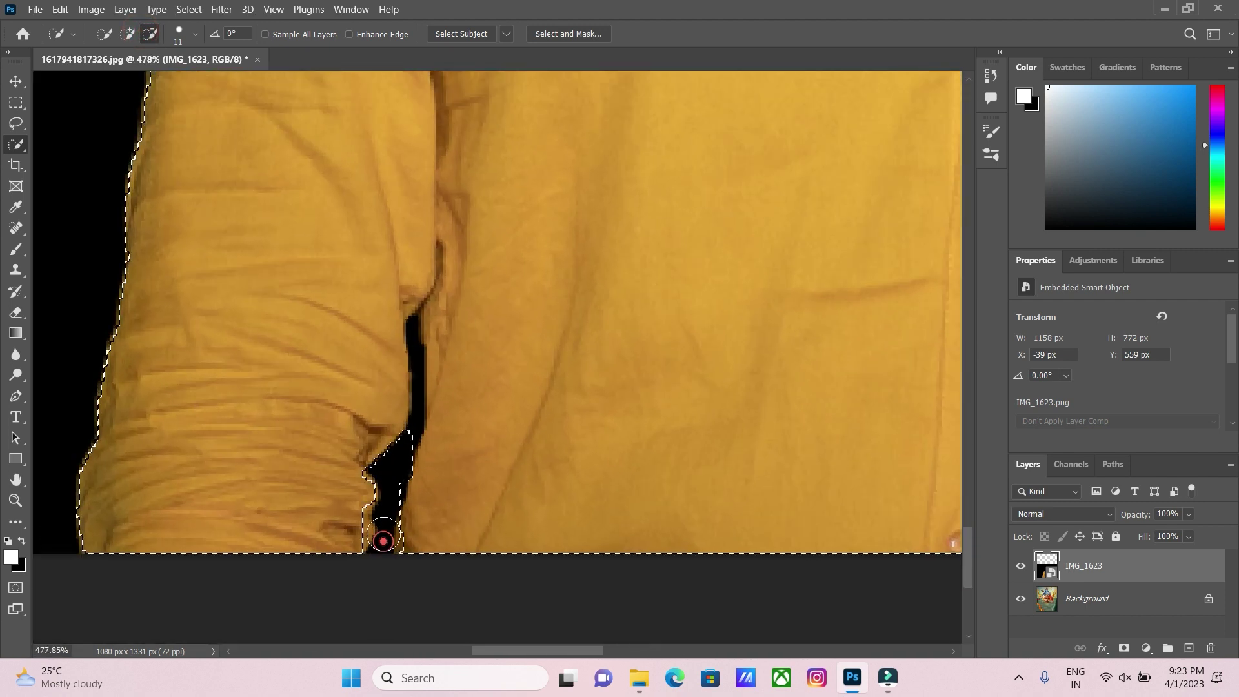
{"action": "left_click_drag", "start_coordinate": [401, 437], "coordinate": [395, 429]}
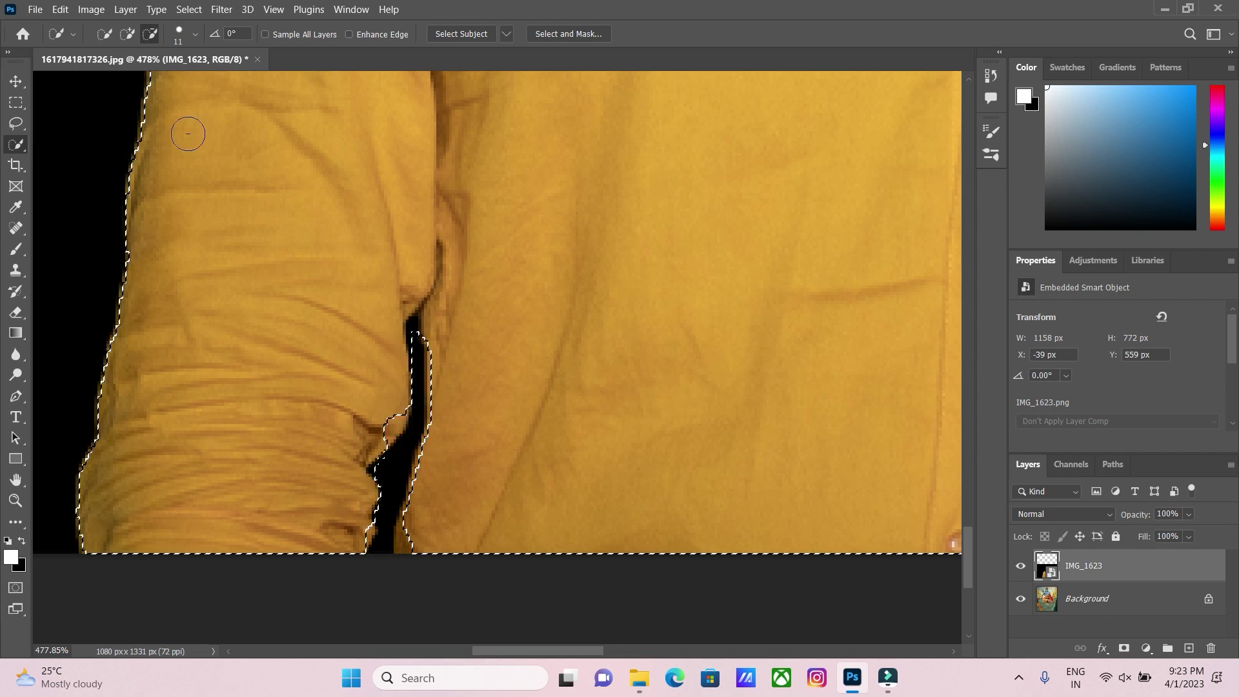
Reduce the selection brush size to 8 and subtract the remaining edges of the gap beside the left-hand sleeve.
{"action": "left_click", "coordinate": [194, 34]}
{"action": "left_click_drag", "start_coordinate": [114, 79], "coordinate": [111, 78]}
{"action": "left_click", "coordinate": [413, 326]}
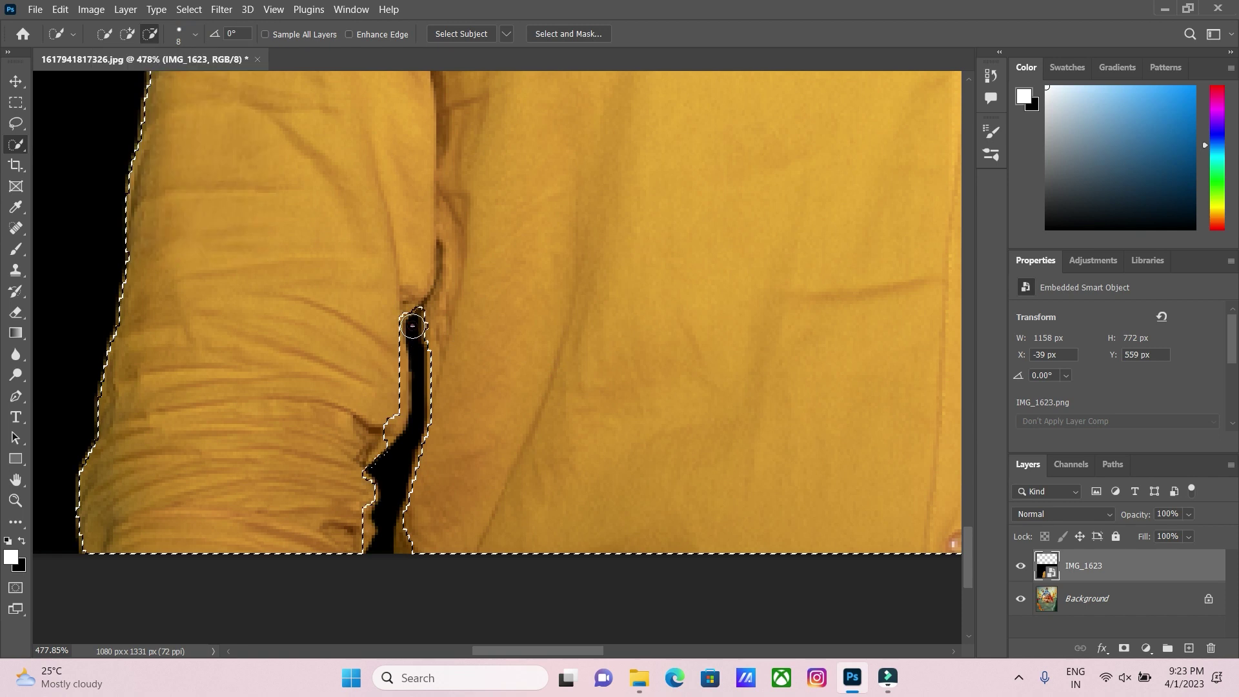
{"action": "left_click", "coordinate": [380, 470]}
Invert the selection so it covers everything around the man.
{"action": "scroll", "coordinate": [391, 538], "scroll_direction": "down", "scroll_amount": 8}
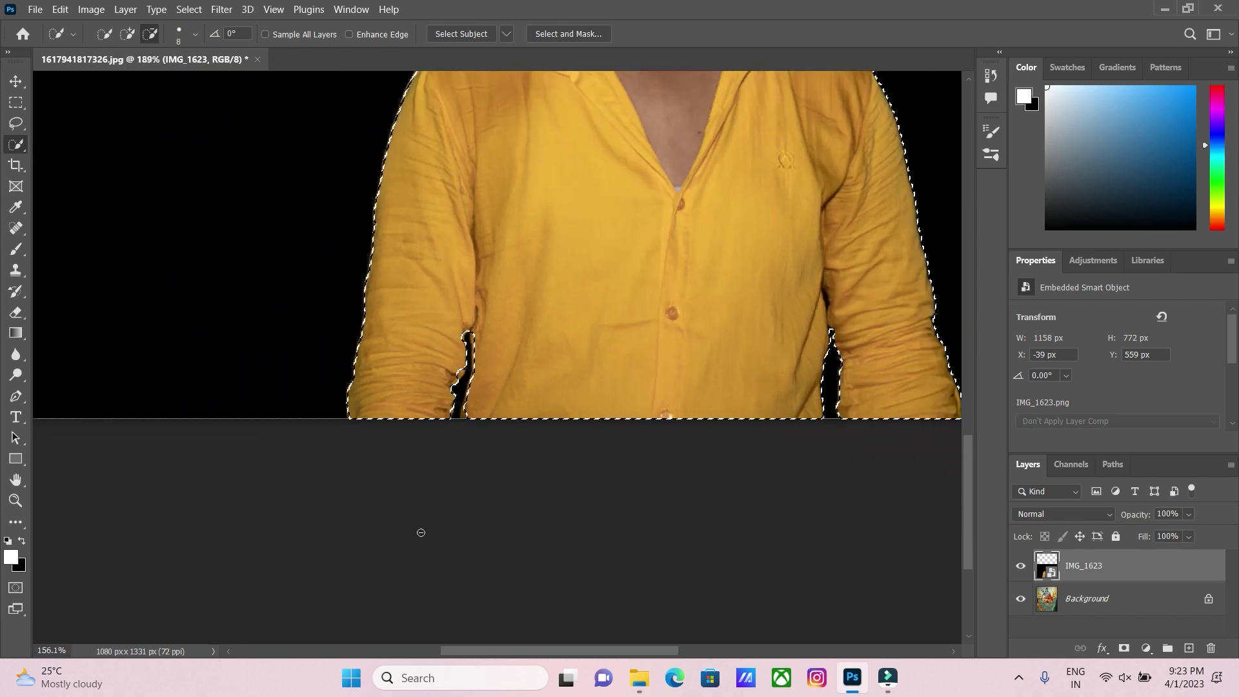
{"action": "scroll", "coordinate": [572, 466], "scroll_direction": "down", "scroll_amount": 5}
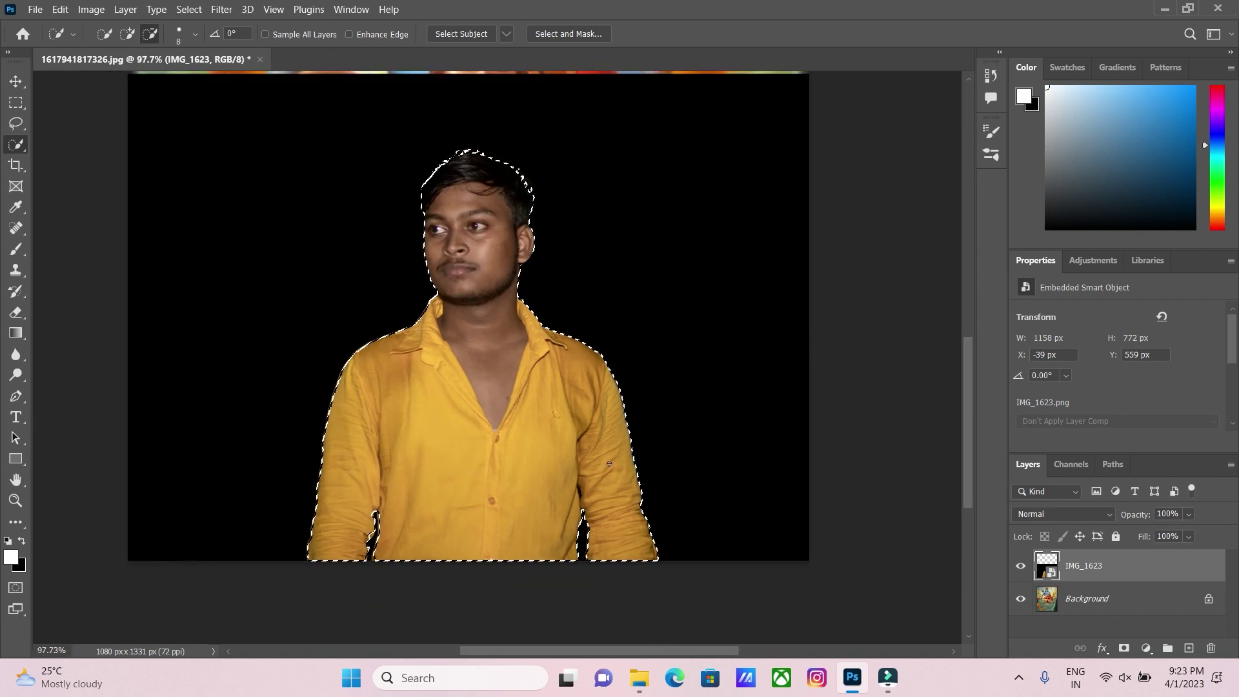
{"action": "right_click", "coordinate": [489, 386]}
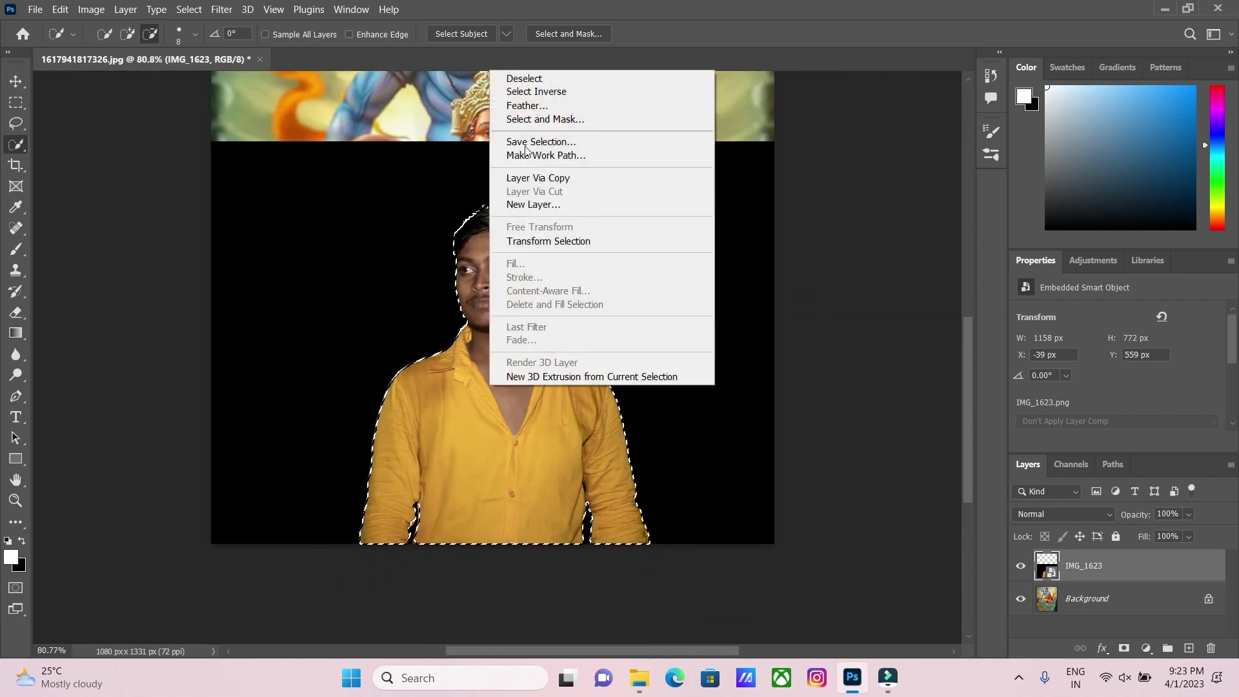
{"action": "left_click", "coordinate": [529, 92]}
Rasterize the IMG_1623 smart object and erase the black background around the man with the Eraser tool.
{"action": "scroll", "coordinate": [547, 270], "scroll_direction": "down", "scroll_amount": 3}
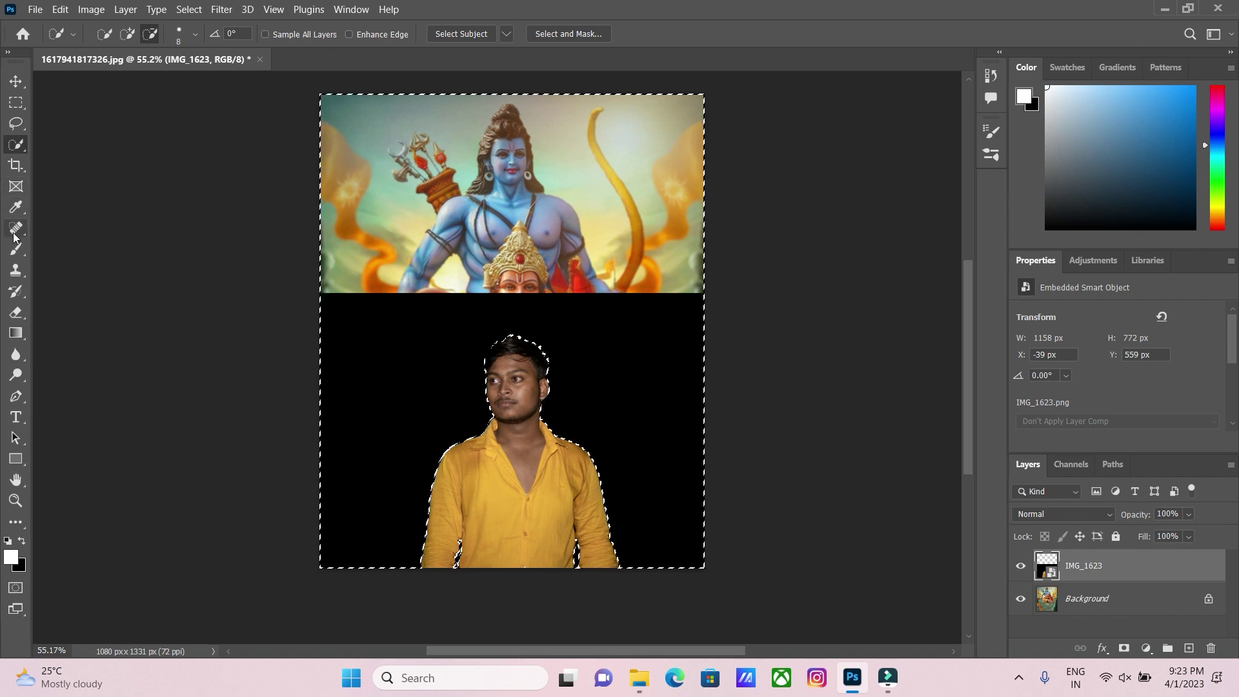
{"action": "left_click", "coordinate": [16, 312]}
{"action": "right_click", "coordinate": [16, 312]}
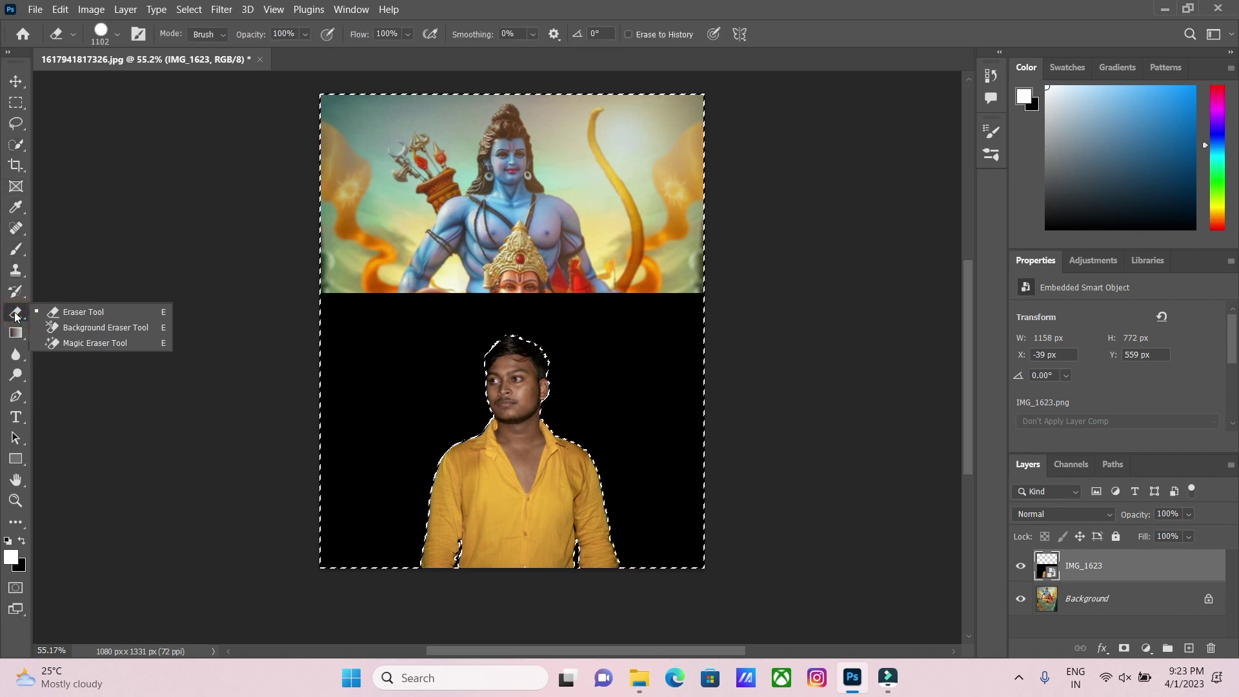
{"action": "left_click", "coordinate": [74, 315]}
{"action": "left_click", "coordinate": [439, 390]}
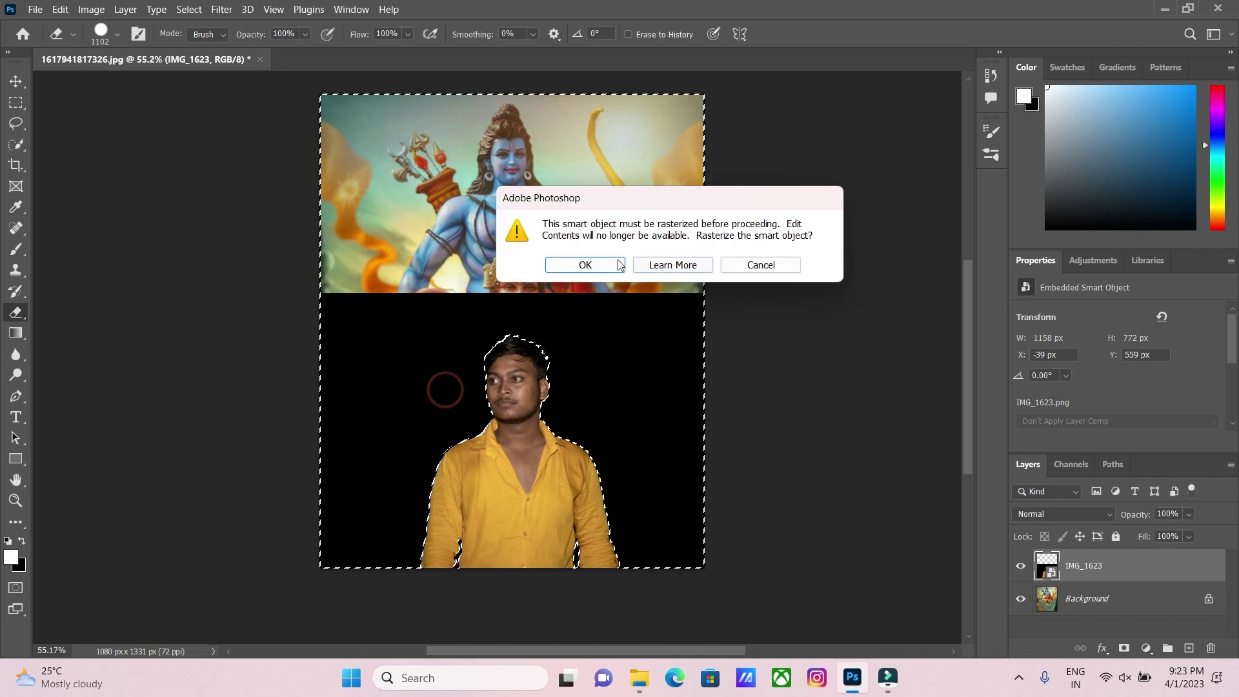
{"action": "left_click", "coordinate": [586, 265]}
{"action": "mouse_move", "coordinate": [558, 329]}
{"action": "left_mouse_down"}
{"action": "mouse_move", "coordinate": [420, 456]}
{"action": "mouse_move", "coordinate": [309, 436]}
{"action": "left_mouse_up"}
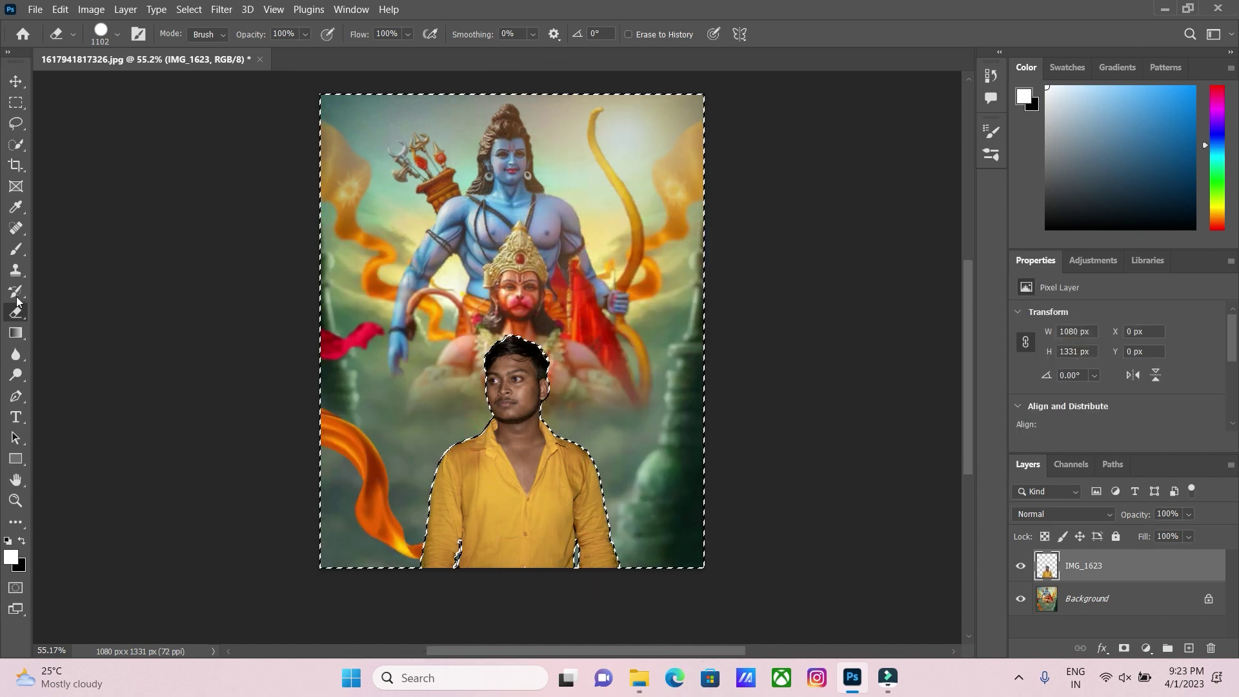
Switch back to the Quick Selection tool and deselect the selection around the cut-out man.
{"action": "left_click", "coordinate": [16, 145]}
{"action": "right_click", "coordinate": [407, 160]}
{"action": "left_click", "coordinate": [454, 167]}
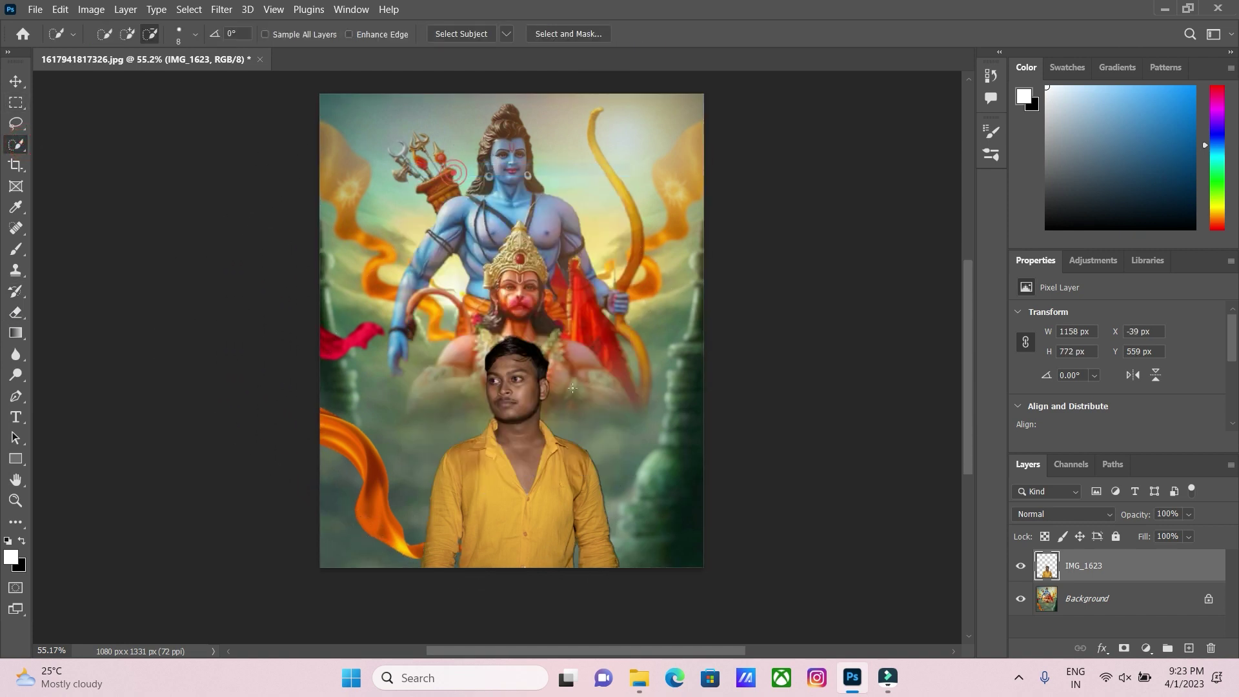
{"action": "scroll", "coordinate": [518, 446], "scroll_direction": "down", "scroll_amount": 1}
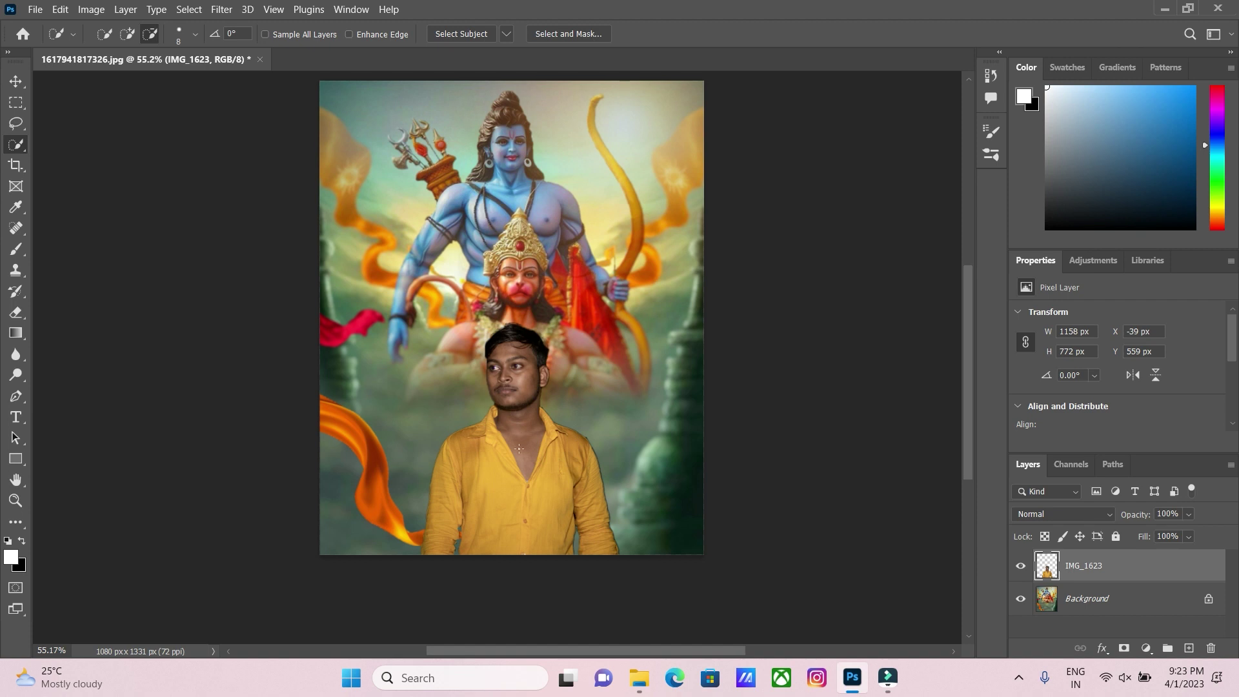
{"action": "left_click", "coordinate": [641, 684]}
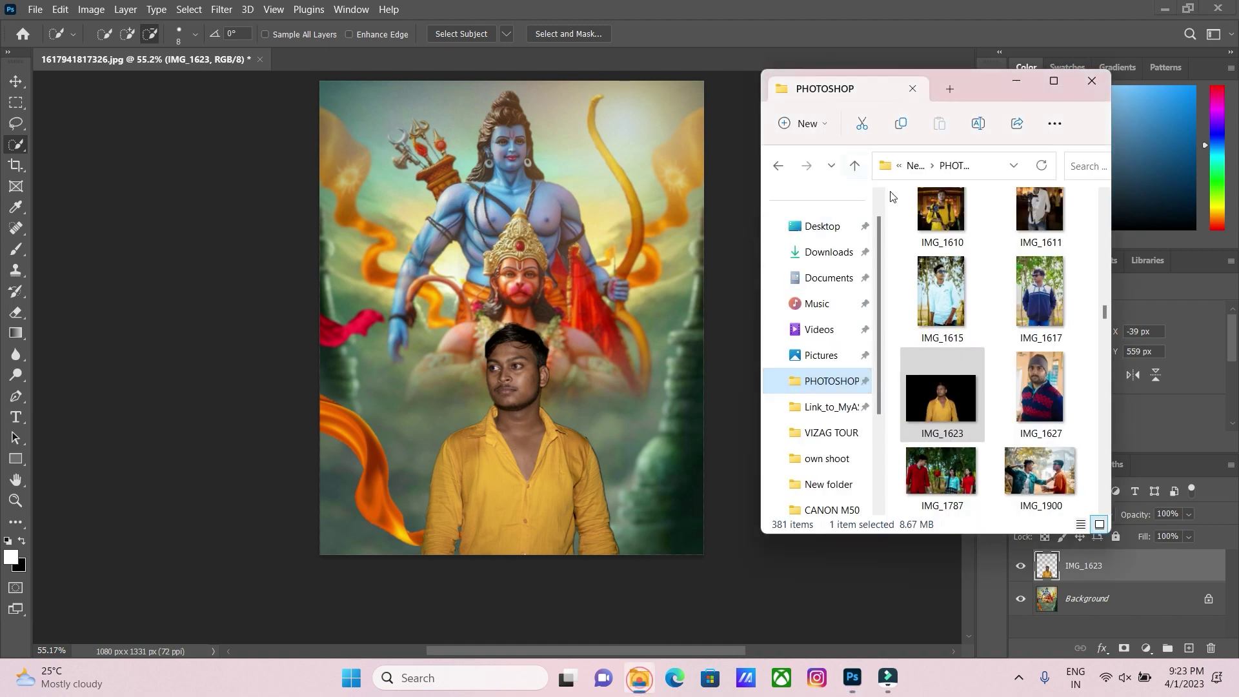
{"action": "left_click", "coordinate": [829, 252]}
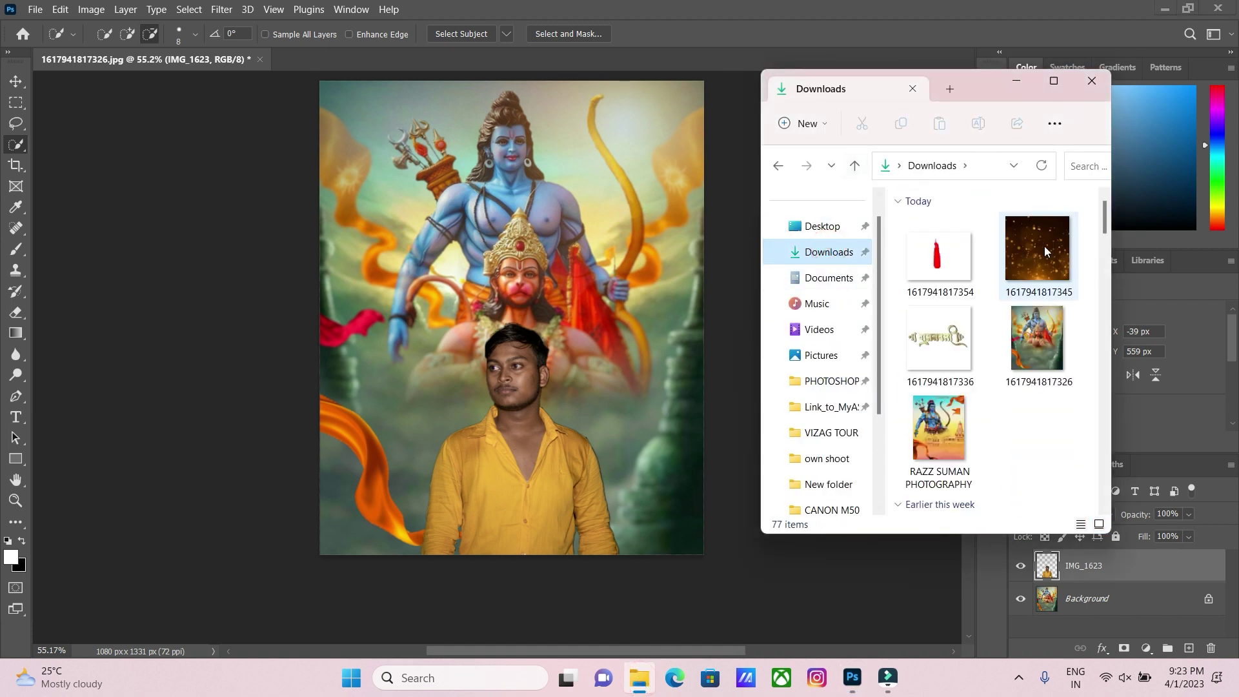
{"action": "left_click_drag", "start_coordinate": [1044, 246], "coordinate": [449, 189]}
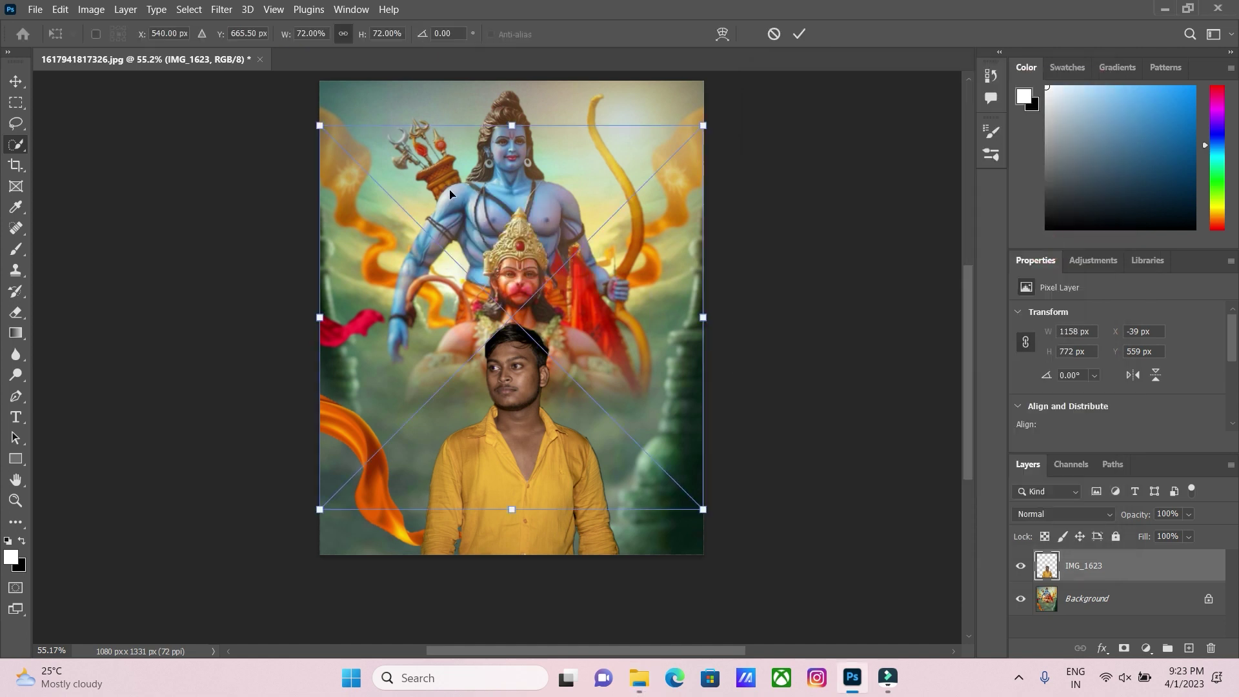
Enlarge the placed bokeh image to 100.47% so it covers the whole canvas.
{"action": "left_click_drag", "start_coordinate": [321, 119], "coordinate": [271, 40]}
{"action": "scroll", "coordinate": [755, 464], "scroll_direction": "down", "scroll_amount": 3}
{"action": "left_click_drag", "start_coordinate": [703, 449], "coordinate": [770, 517]}
{"action": "scroll", "coordinate": [747, 443], "scroll_direction": "up", "scroll_amount": 4}
{"action": "scroll", "coordinate": [764, 445], "scroll_direction": "down", "scroll_amount": 1}
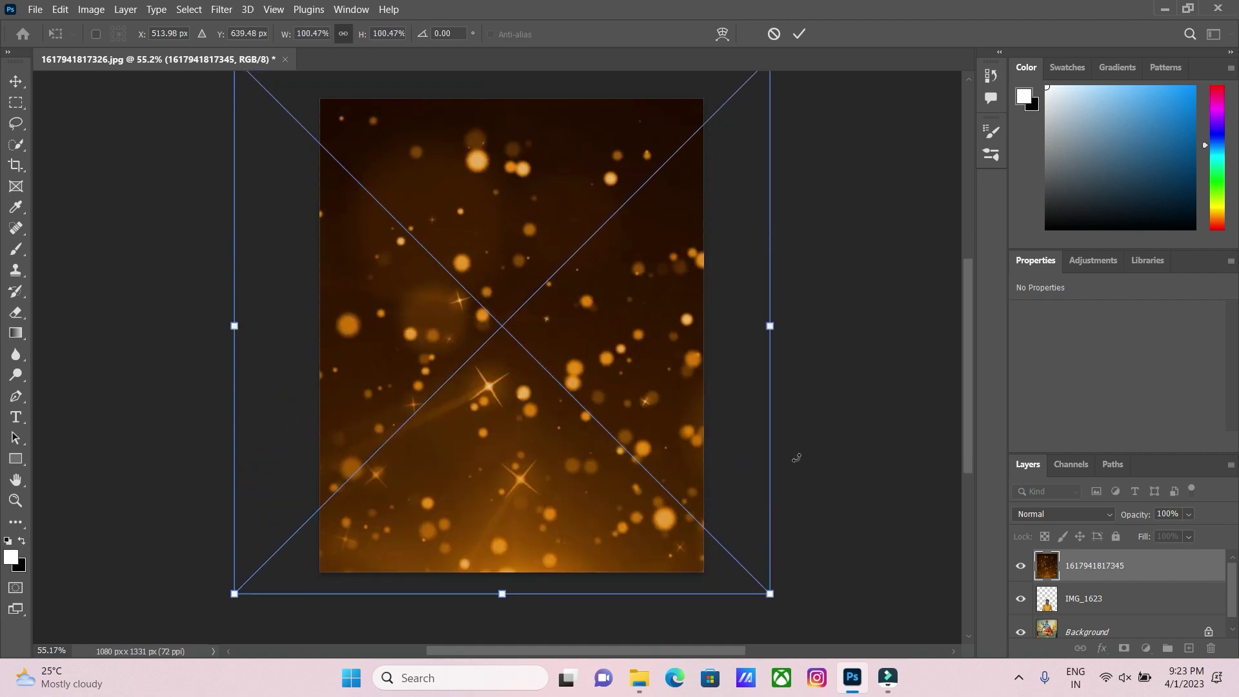
Try the Screen, Color Dodge, Linear Light and Vivid Light blend modes on the placed bokeh layer.
{"action": "left_click", "coordinate": [1039, 517]}
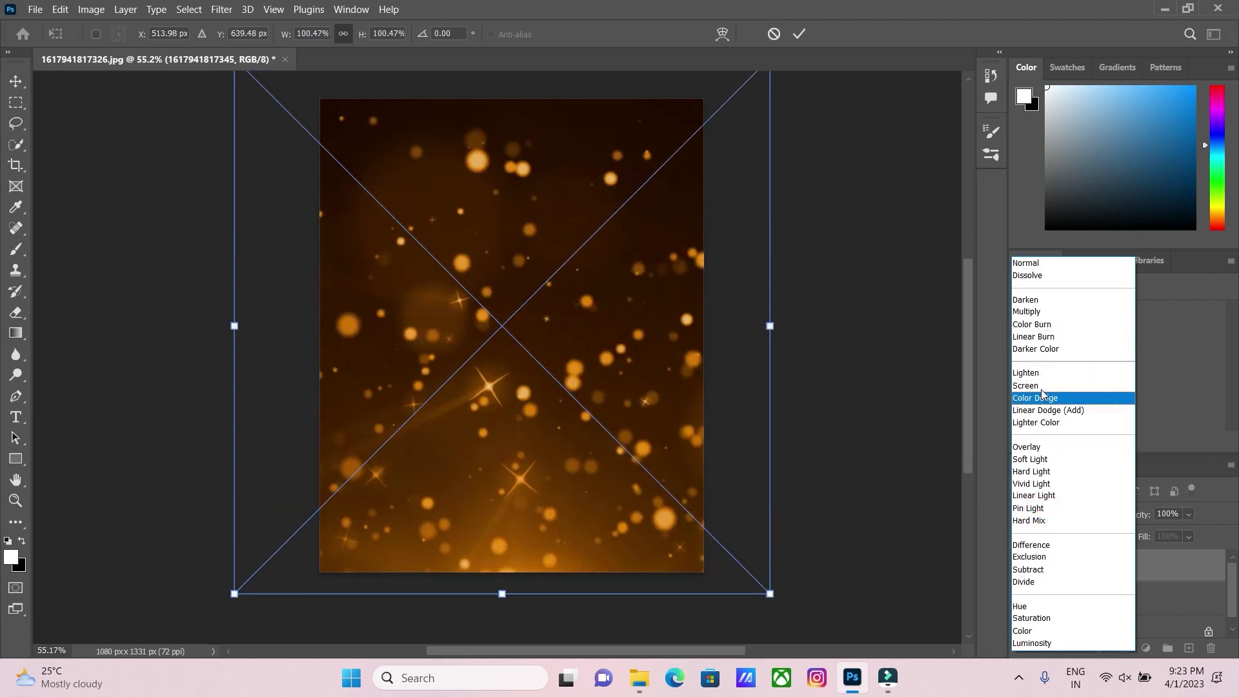
{"action": "left_click", "coordinate": [1042, 388]}
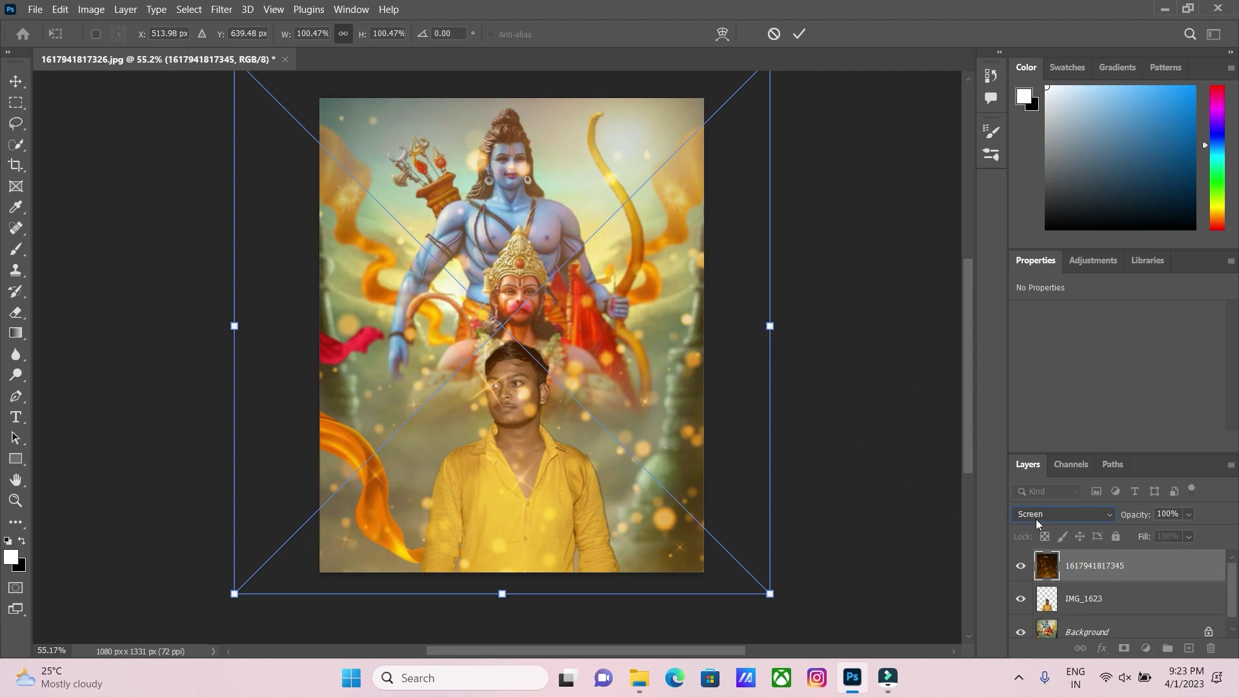
{"action": "left_click", "coordinate": [1036, 514]}
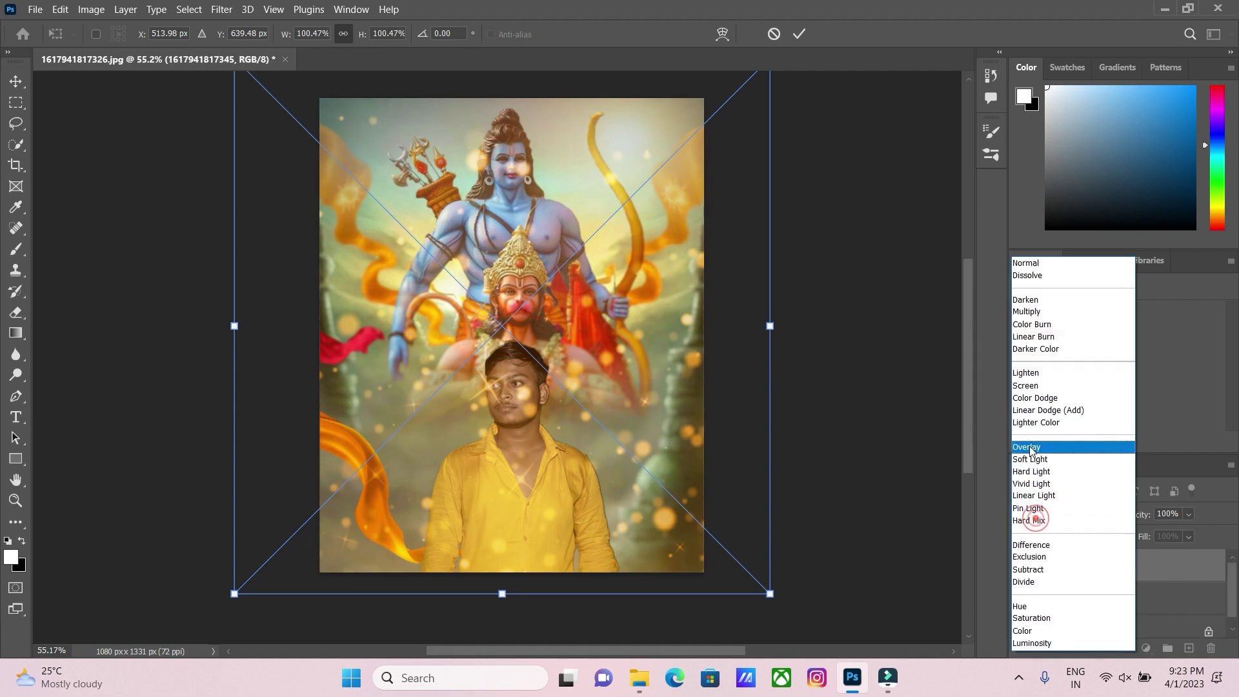
{"action": "left_click", "coordinate": [1037, 399]}
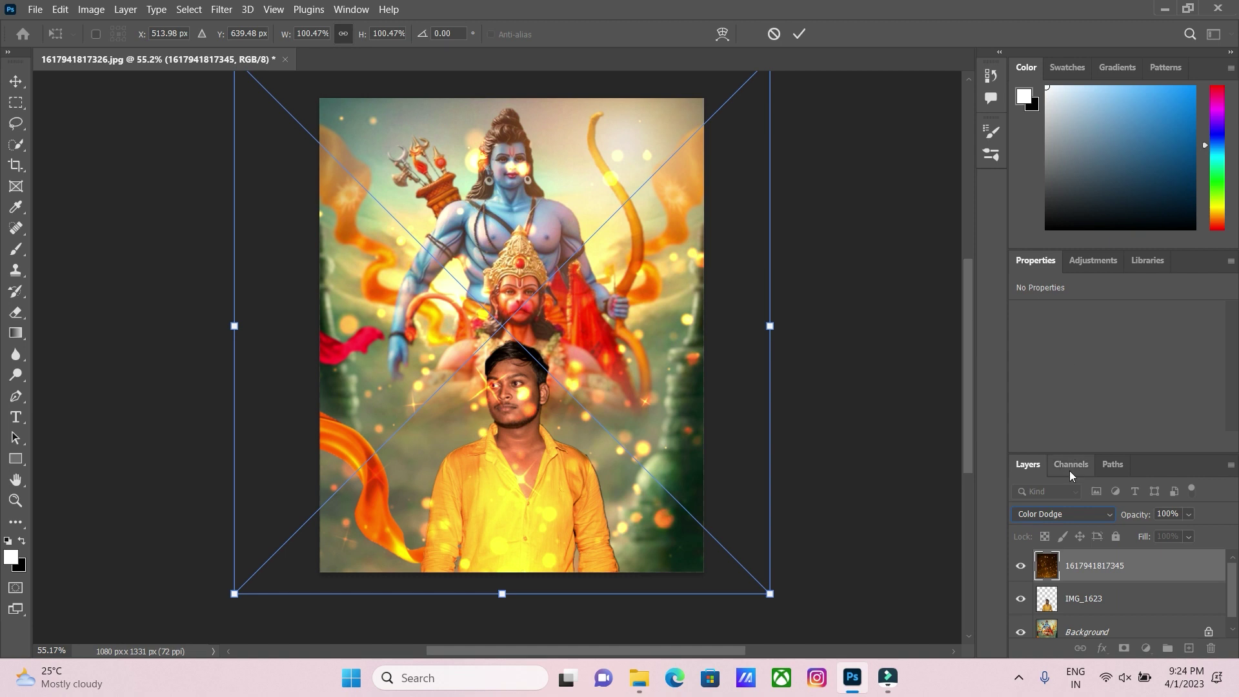
{"action": "left_click", "coordinate": [1079, 514]}
{"action": "left_click", "coordinate": [1049, 320]}
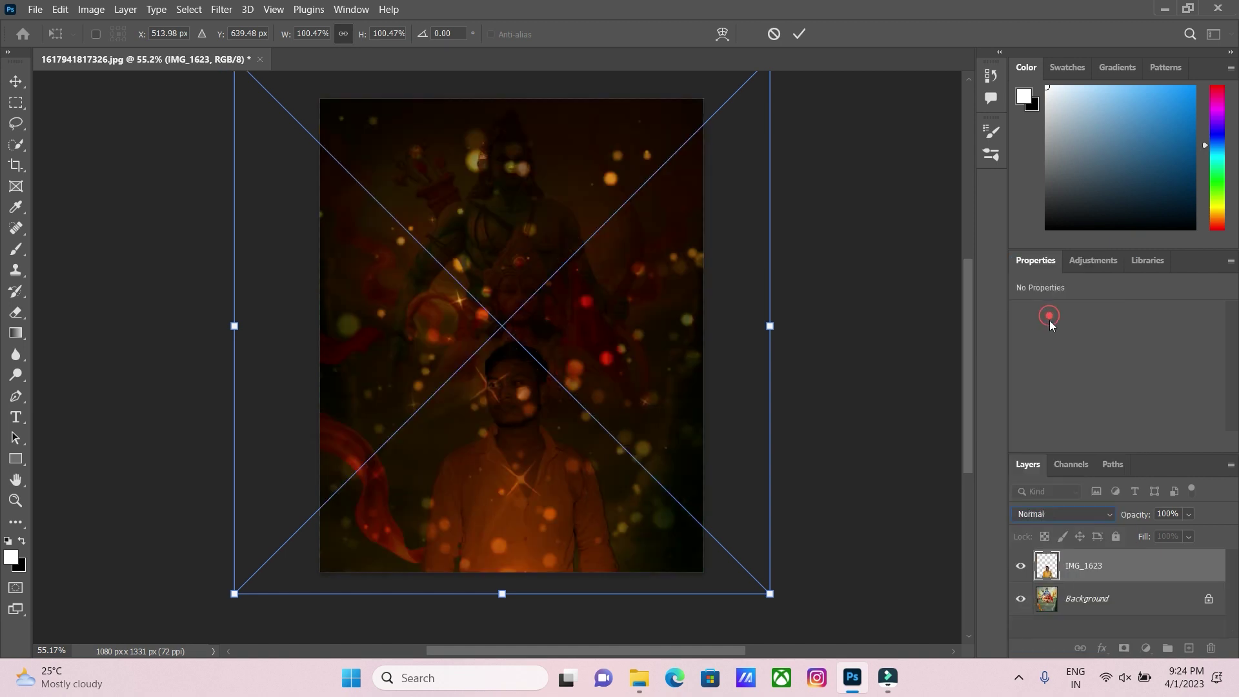
{"action": "left_click", "coordinate": [1093, 516]}
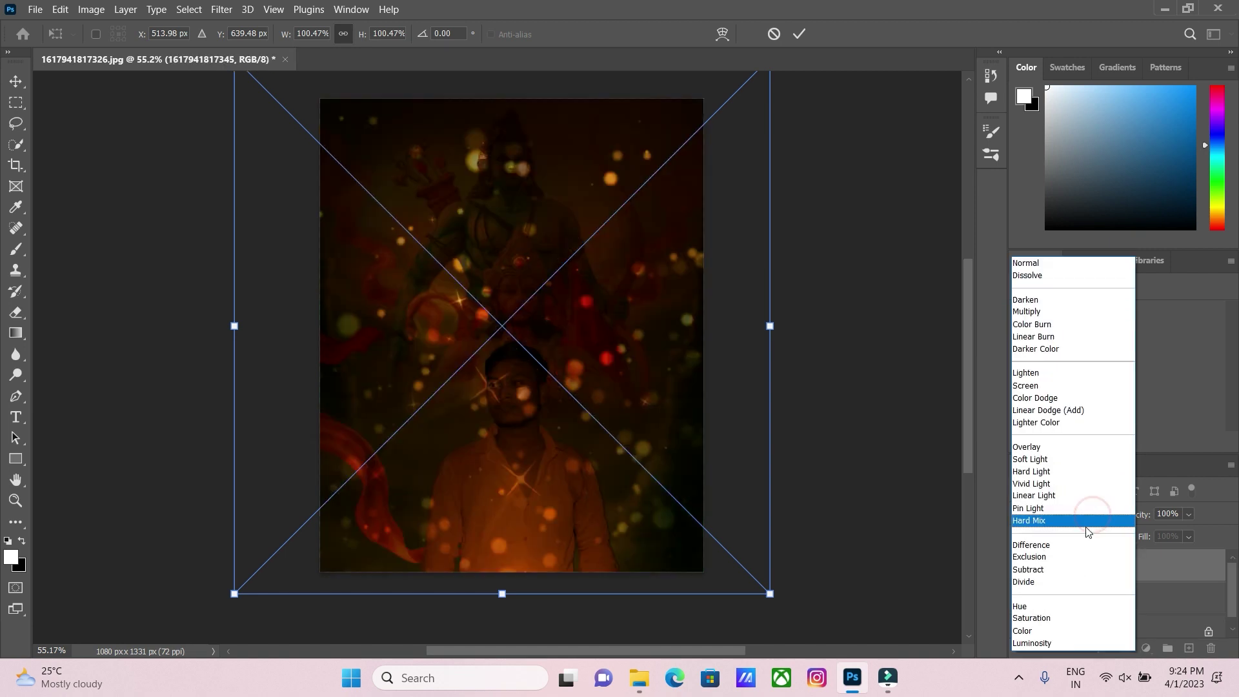
{"action": "left_click", "coordinate": [1075, 495]}
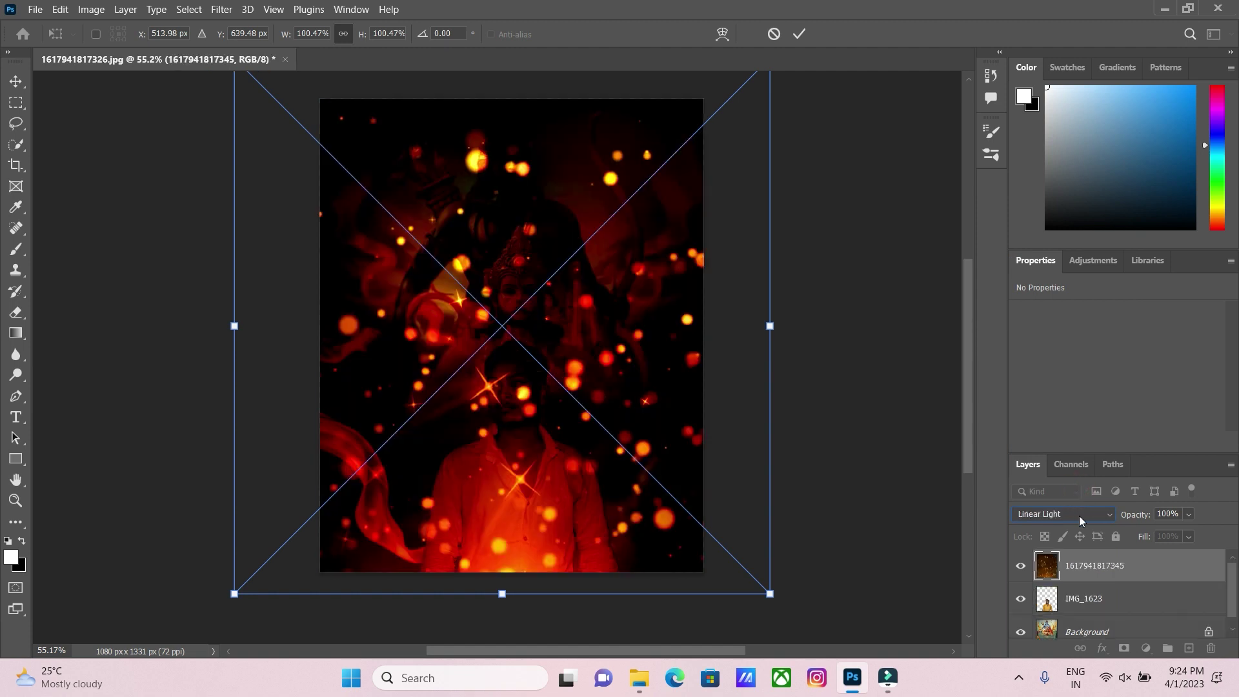
{"action": "left_click", "coordinate": [1081, 520]}
{"action": "left_click", "coordinate": [1060, 481]}
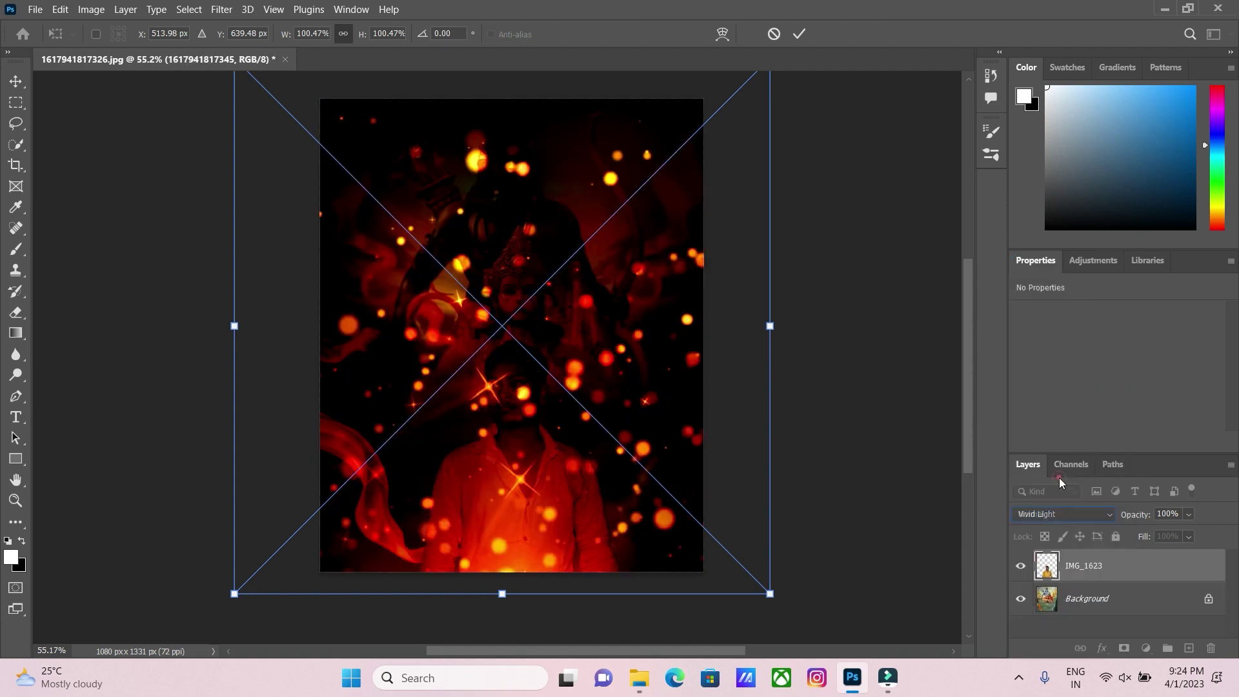
Set the bokeh layer's blend mode to Soft Light and move the IMG_1623 portrait layer above it.
{"action": "left_click", "coordinate": [1072, 519]}
{"action": "left_click", "coordinate": [1051, 457]}
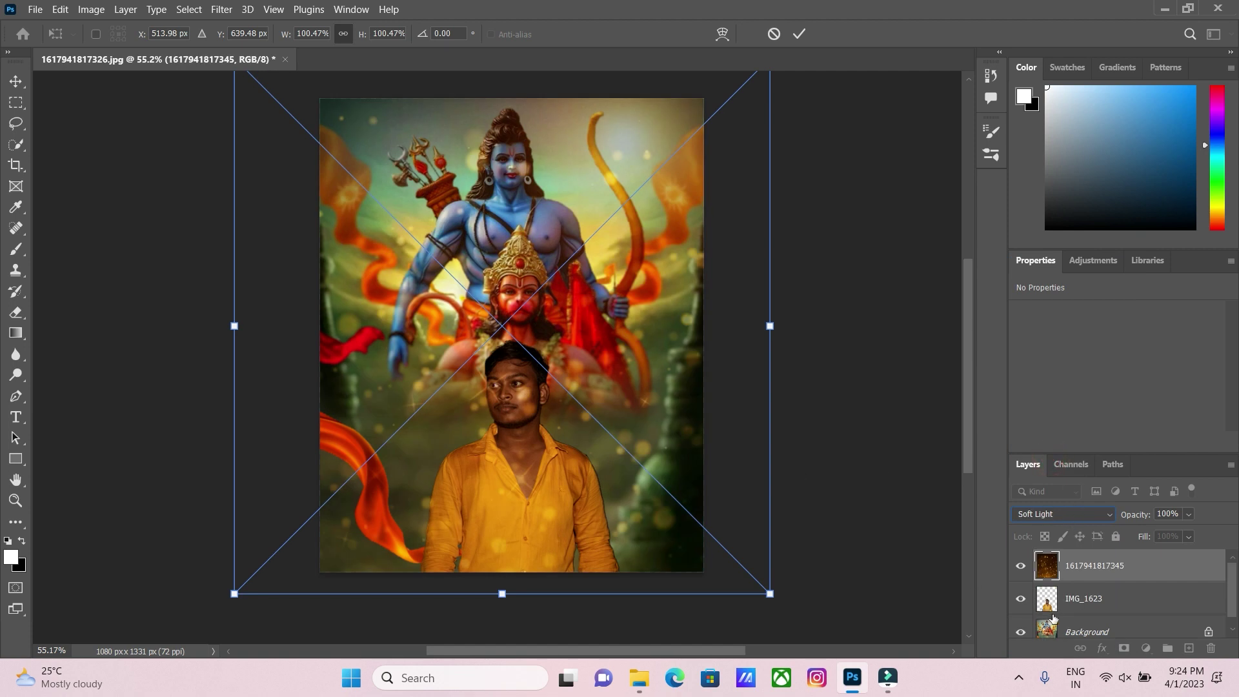
{"action": "left_click_drag", "start_coordinate": [1064, 603], "coordinate": [1064, 568]}
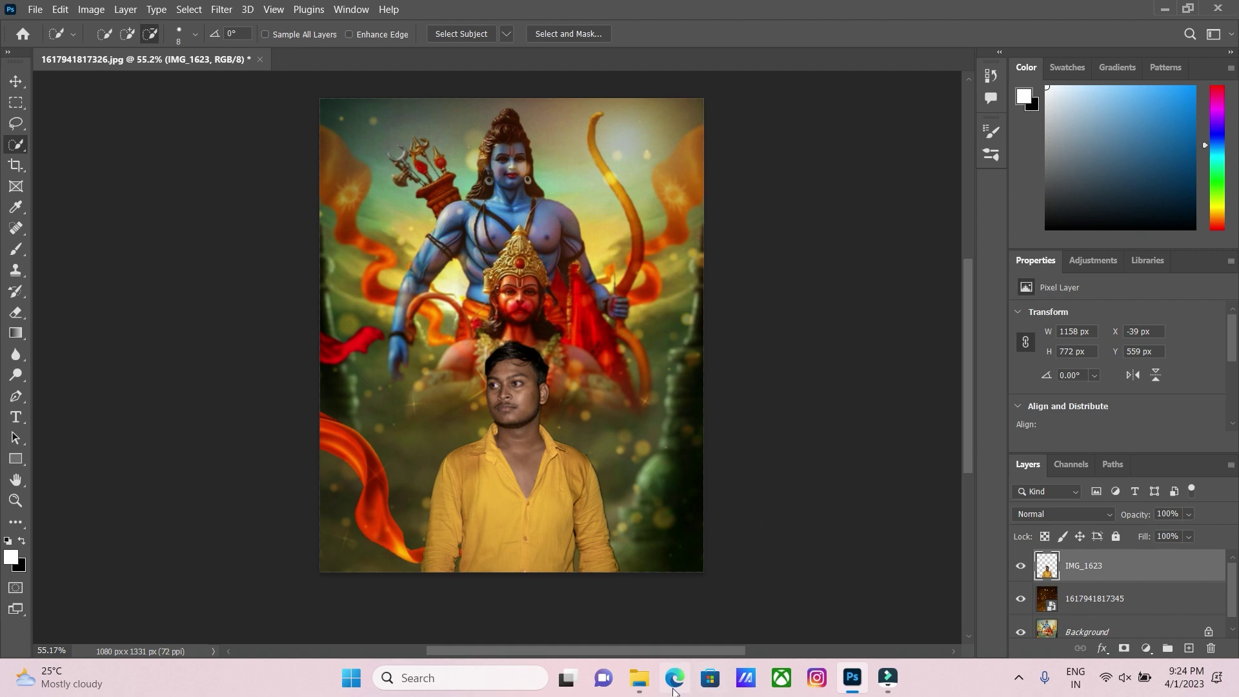
{"action": "left_click", "coordinate": [638, 678]}
{"action": "left_click_drag", "start_coordinate": [938, 365], "coordinate": [380, 410]}
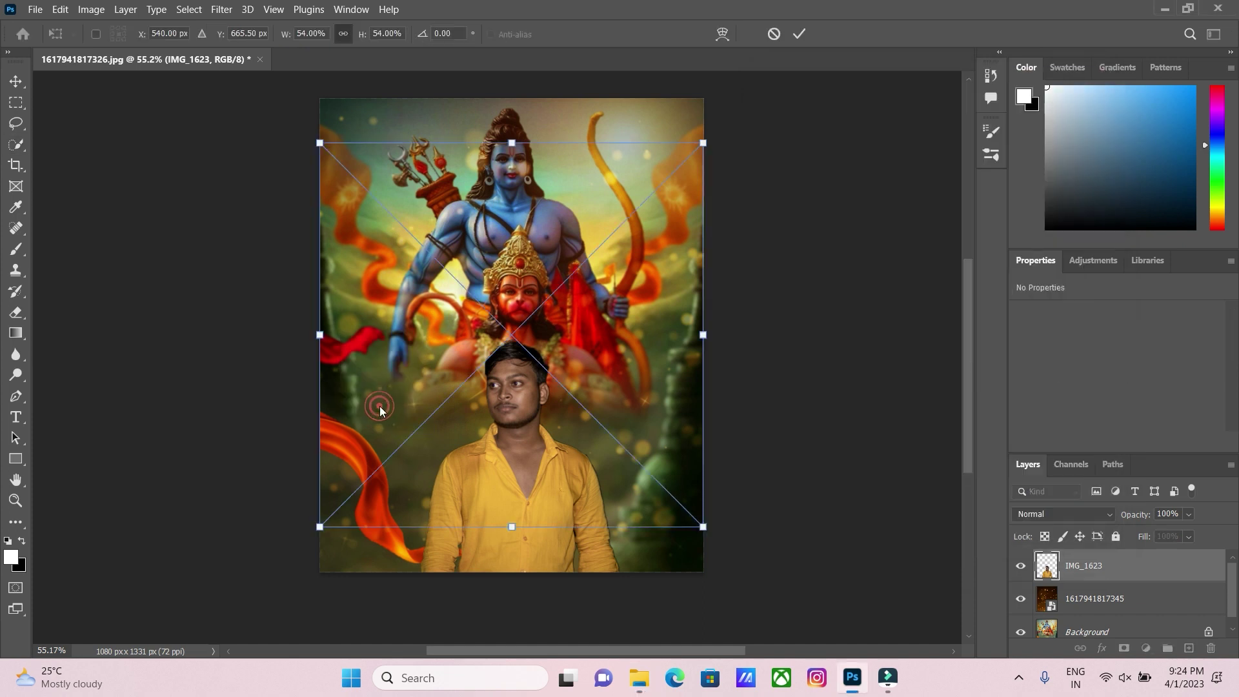
{"action": "left_click_drag", "start_coordinate": [705, 142], "coordinate": [478, 367]}
{"action": "left_click_drag", "start_coordinate": [457, 442], "coordinate": [569, 553]}
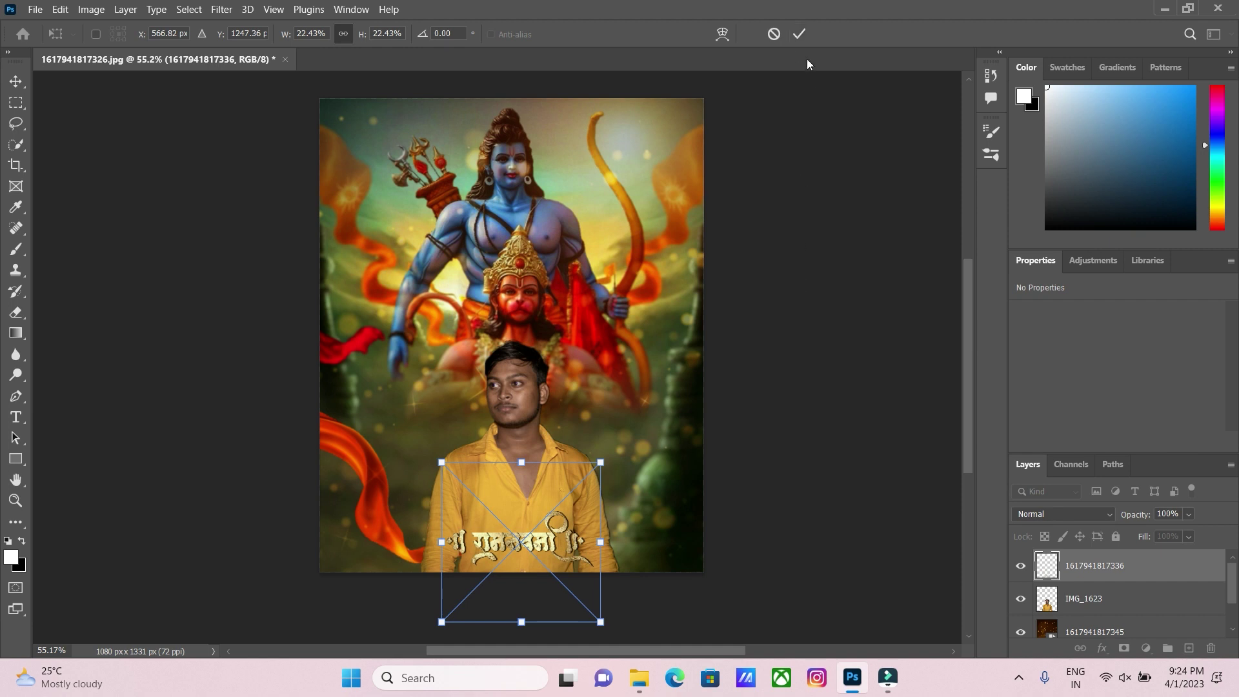
{"action": "left_click", "coordinate": [799, 34]}
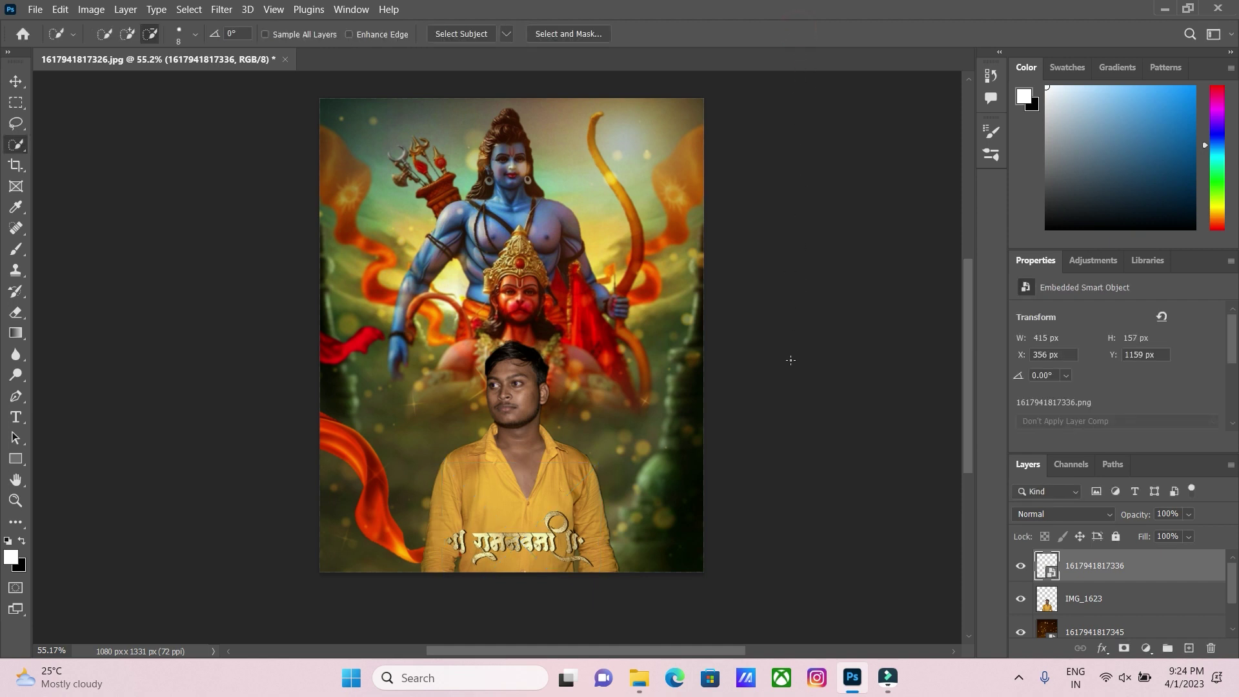
{"action": "scroll", "coordinate": [773, 401], "scroll_direction": "up", "scroll_amount": 1}
{"action": "left_click", "coordinate": [637, 674]}
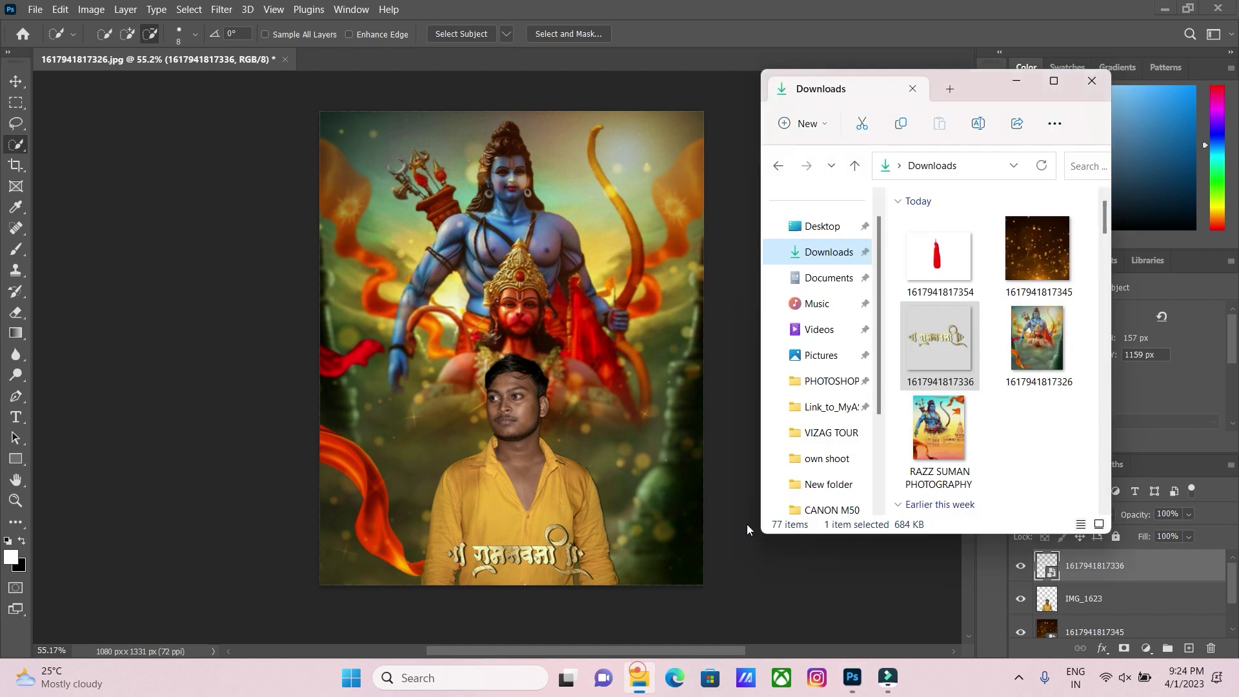
{"action": "left_click_drag", "start_coordinate": [939, 257], "coordinate": [515, 407]}
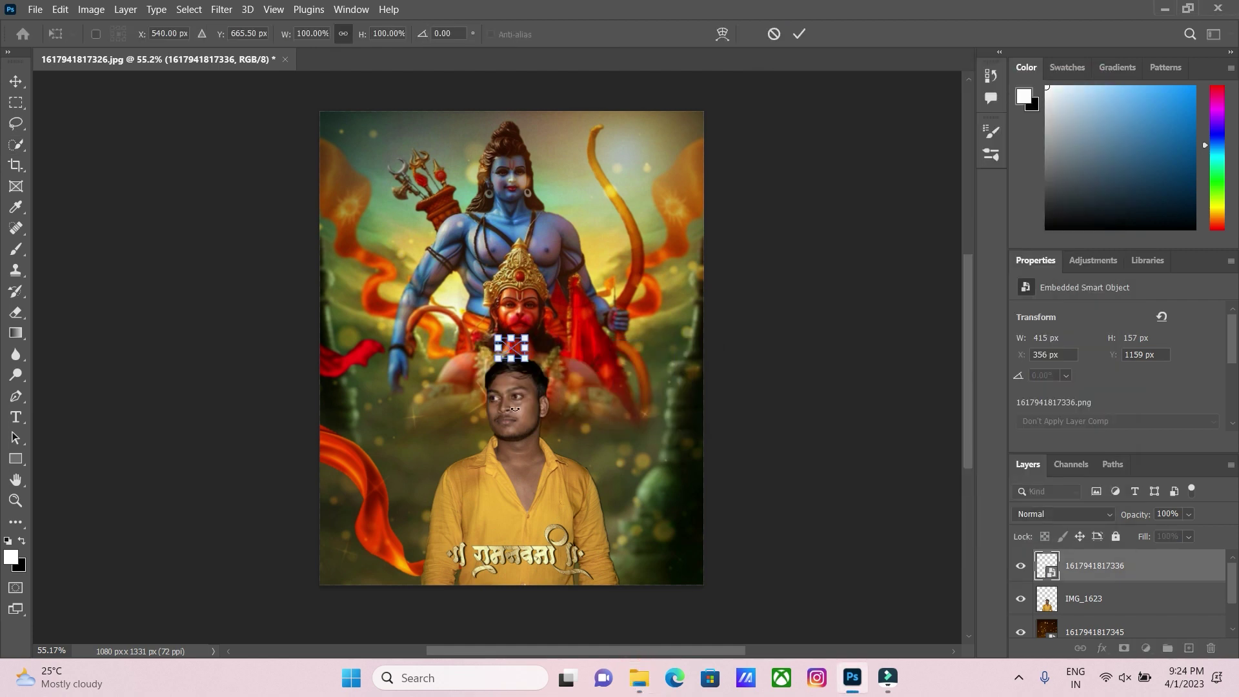
{"action": "scroll", "coordinate": [517, 408], "scroll_direction": "up", "scroll_amount": 8}
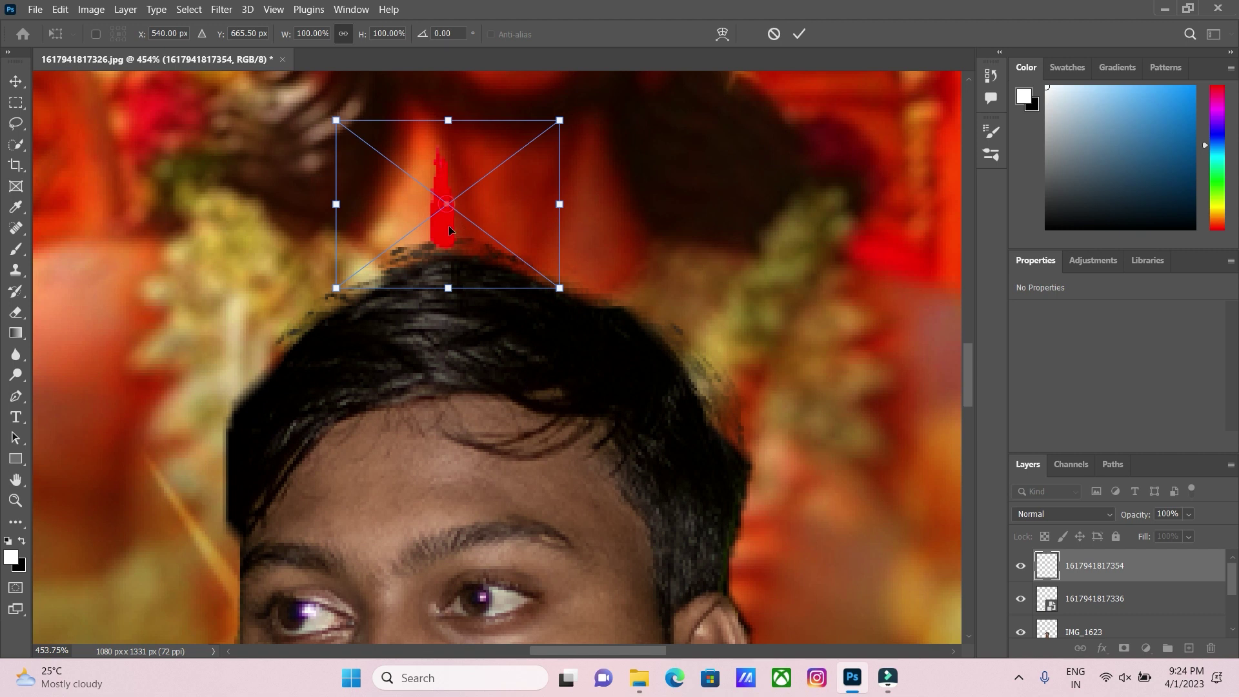
{"action": "left_click_drag", "start_coordinate": [450, 232], "coordinate": [382, 520]}
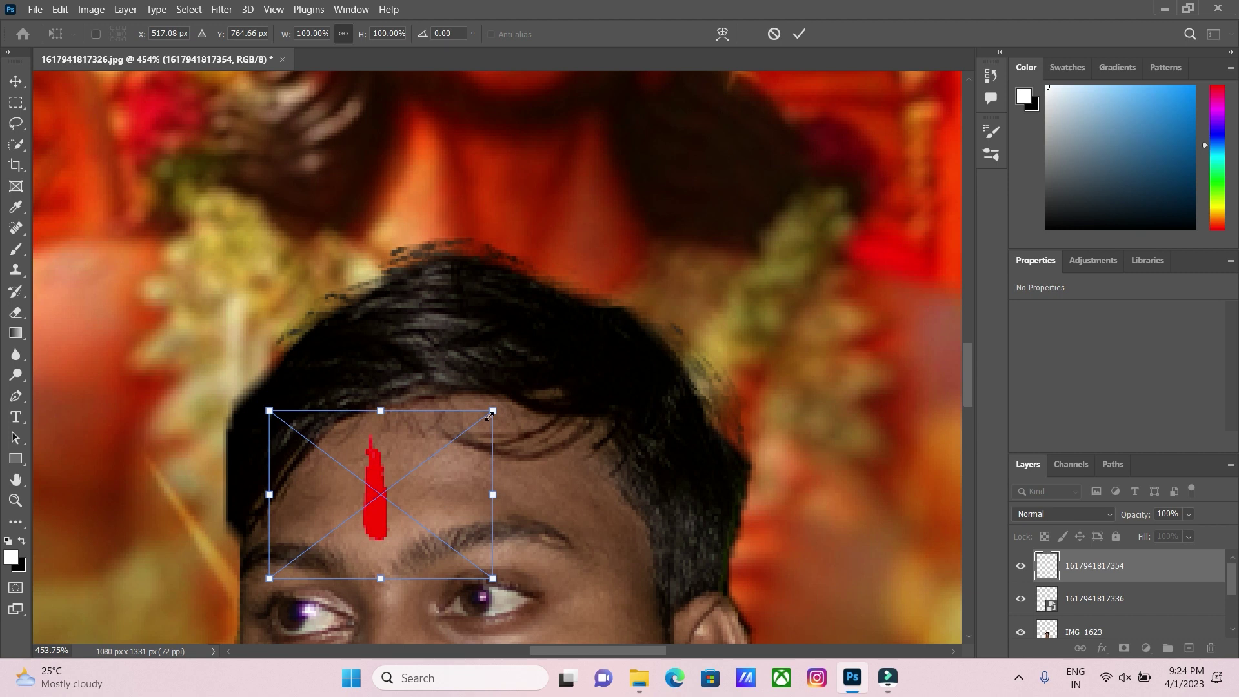
{"action": "left_click_drag", "start_coordinate": [488, 416], "coordinate": [458, 438]}
{"action": "left_click_drag", "start_coordinate": [401, 475], "coordinate": [414, 506]}
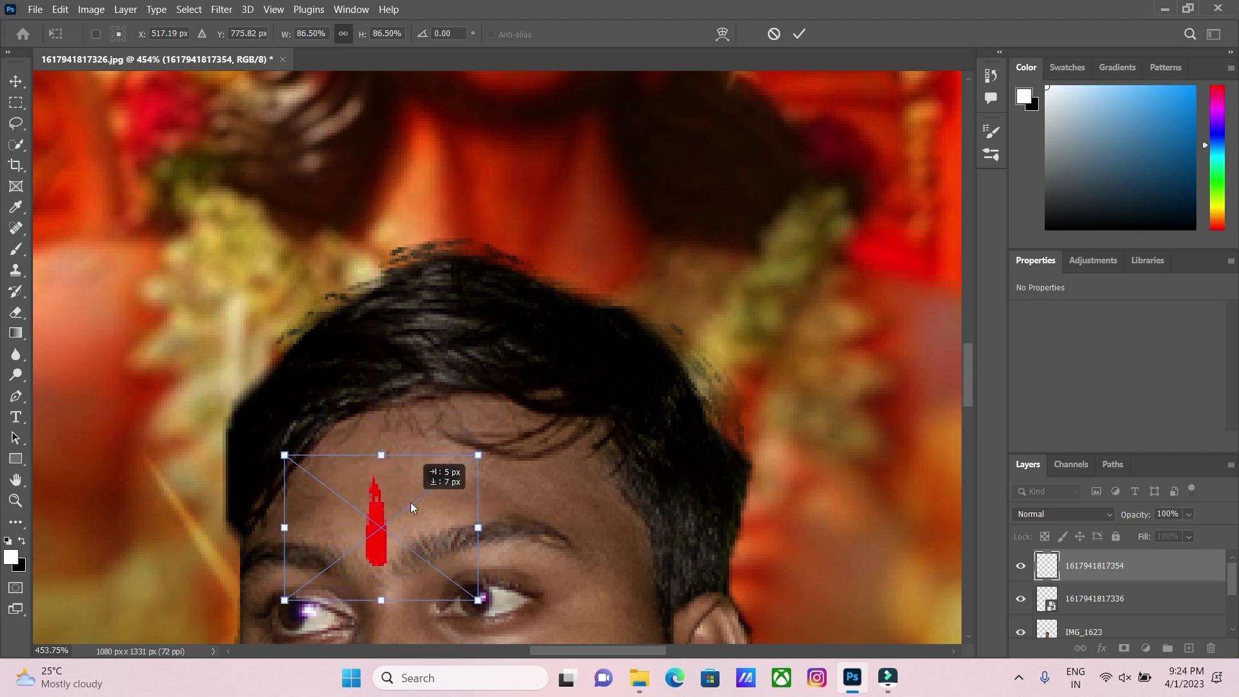
{"action": "left_click", "coordinate": [799, 34]}
Try the Screen blend mode on the red tilak layer, then settle on Linear Light.
{"action": "scroll", "coordinate": [732, 361], "scroll_direction": "down", "scroll_amount": 5}
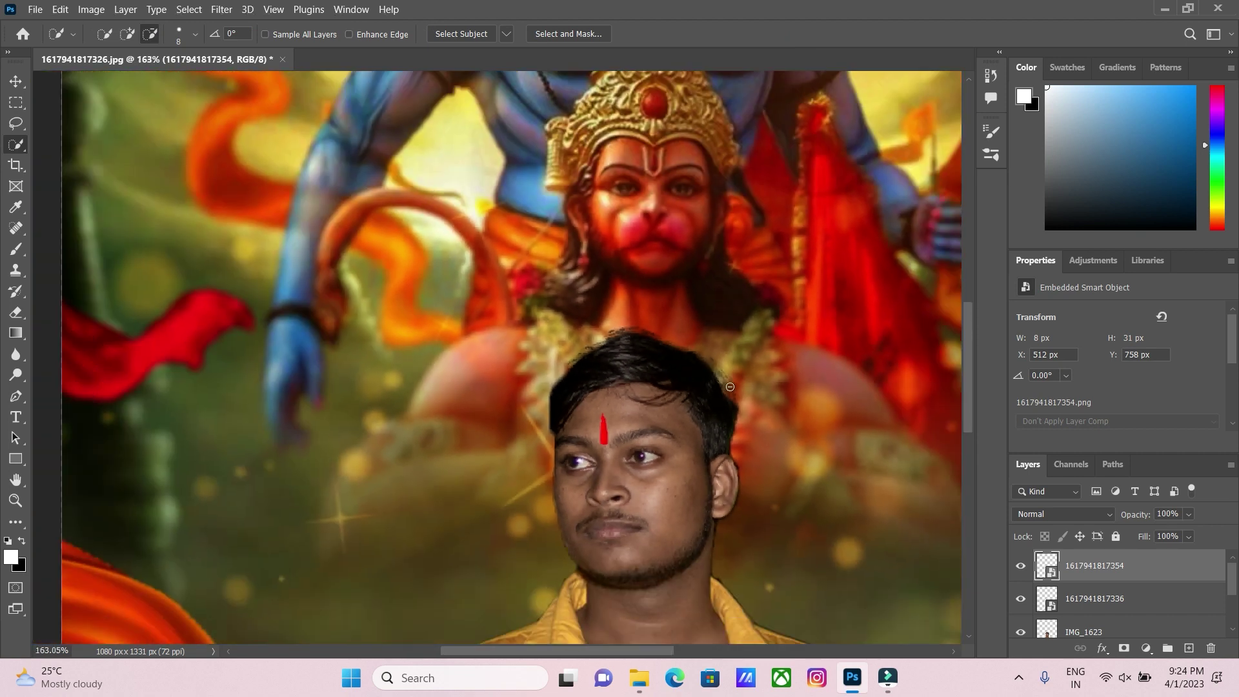
{"action": "scroll", "coordinate": [734, 391], "scroll_direction": "right", "scroll_amount": 2}
{"action": "left_click", "coordinate": [1065, 509]}
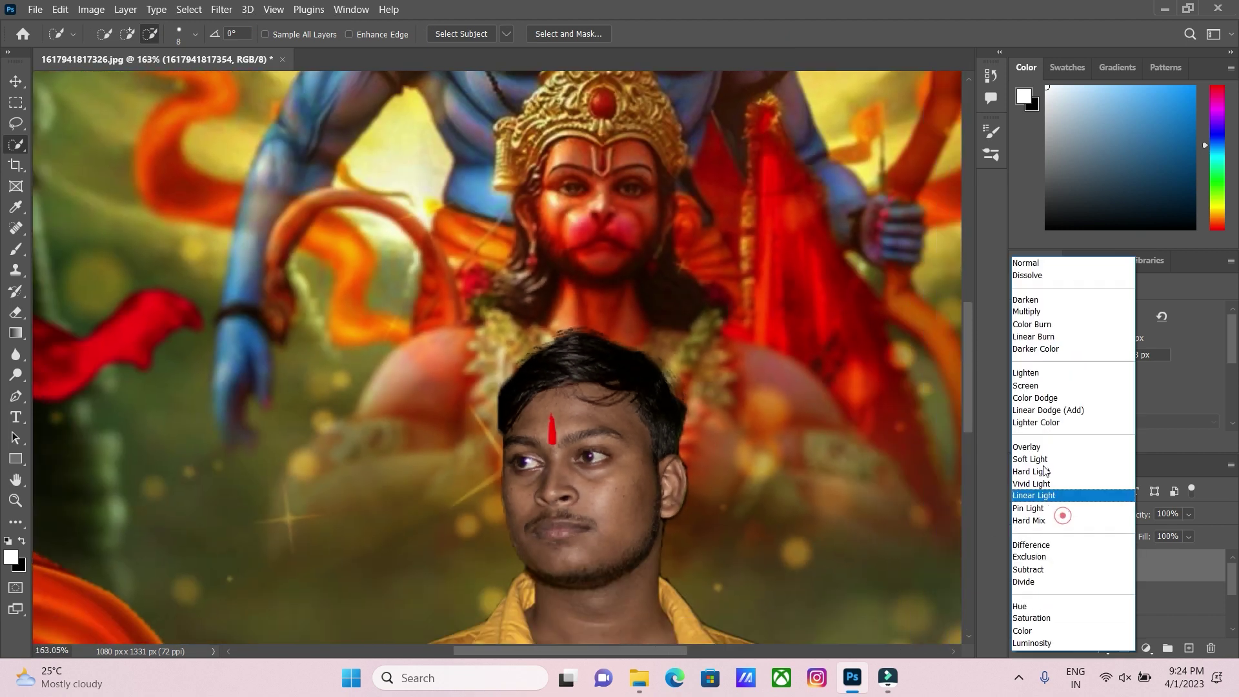
{"action": "left_click", "coordinate": [1030, 388]}
{"action": "left_click", "coordinate": [1071, 509]}
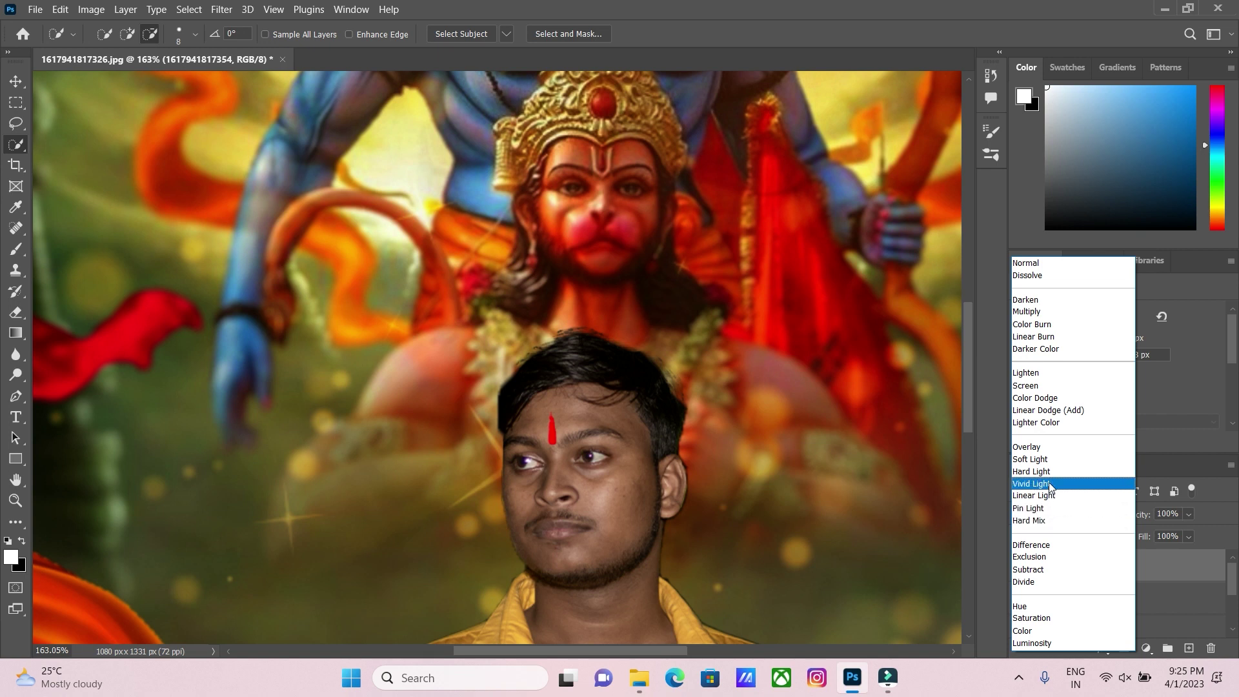
{"action": "left_click", "coordinate": [1050, 493]}
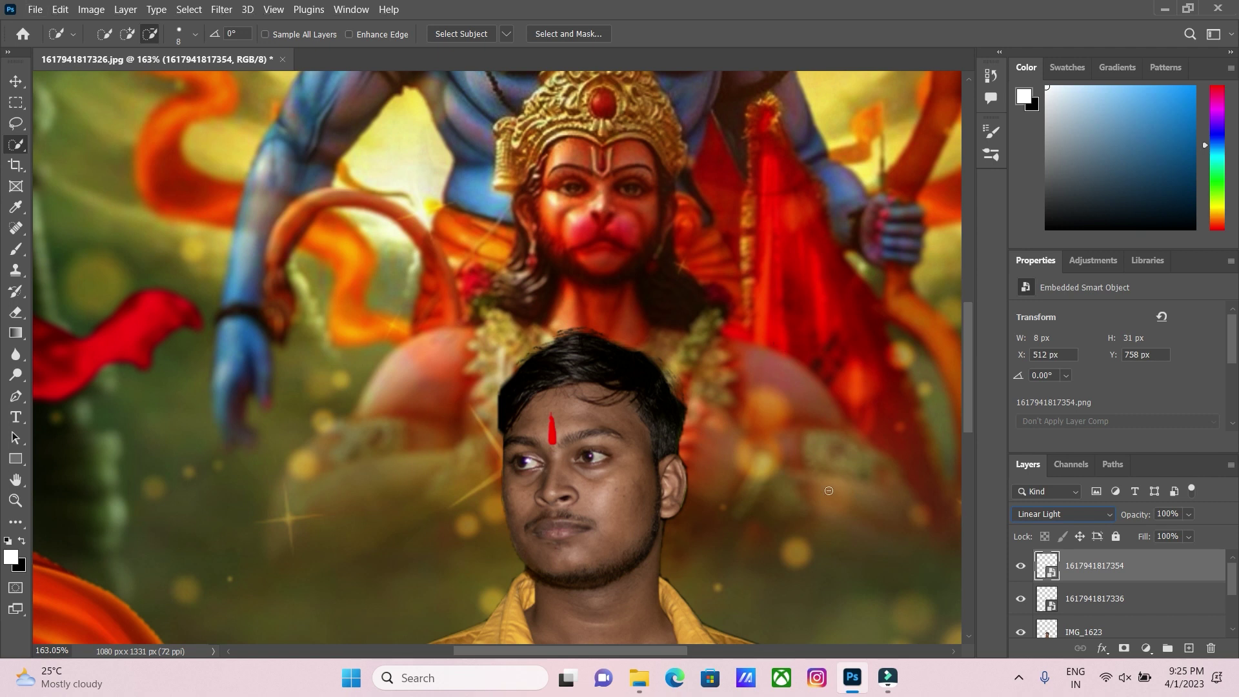
Open the IMG_1623 portrait layer in the Photo-Toolbox SkinFiner filter.
{"action": "scroll", "coordinate": [842, 418], "scroll_direction": "down", "scroll_amount": 5}
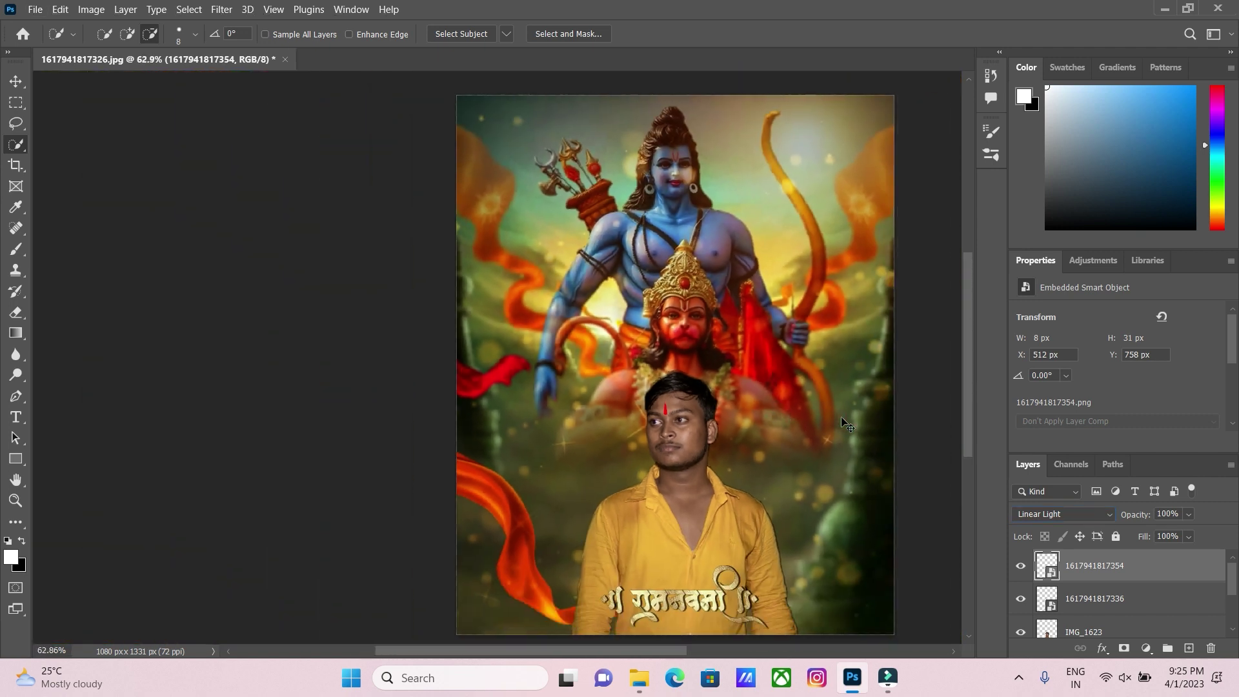
{"action": "scroll", "coordinate": [841, 418], "scroll_direction": "down", "scroll_amount": 2}
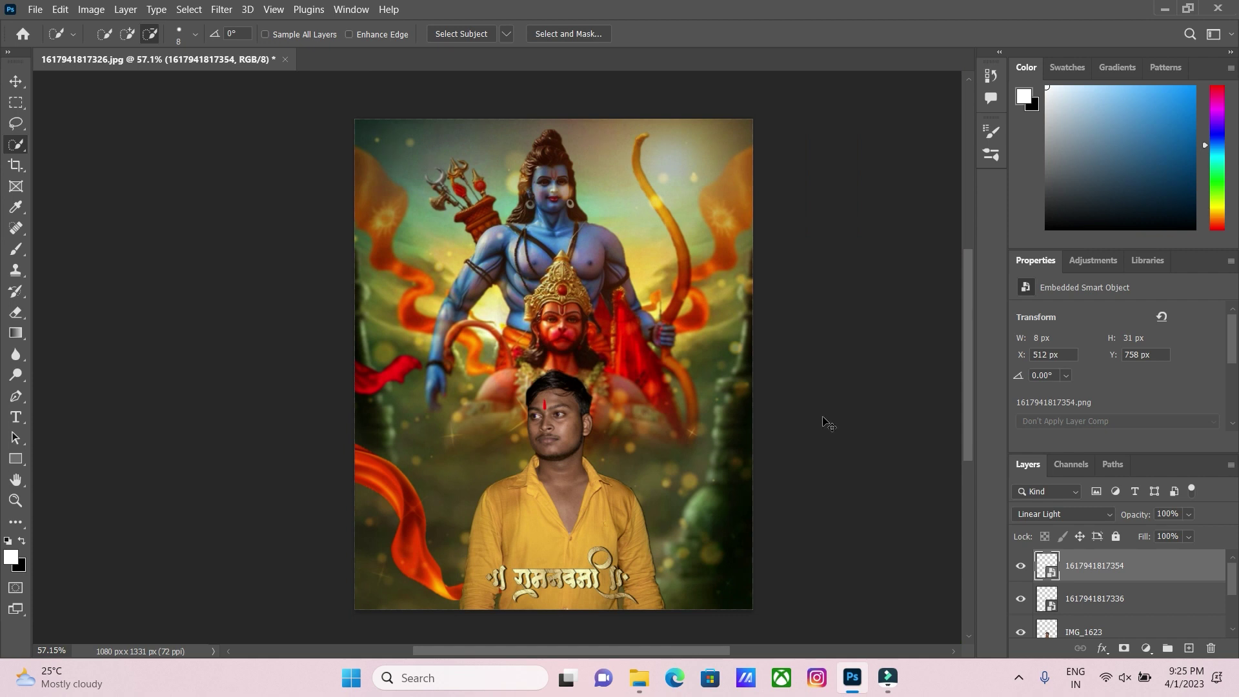
{"action": "scroll", "coordinate": [827, 423], "scroll_direction": "right", "scroll_amount": 1}
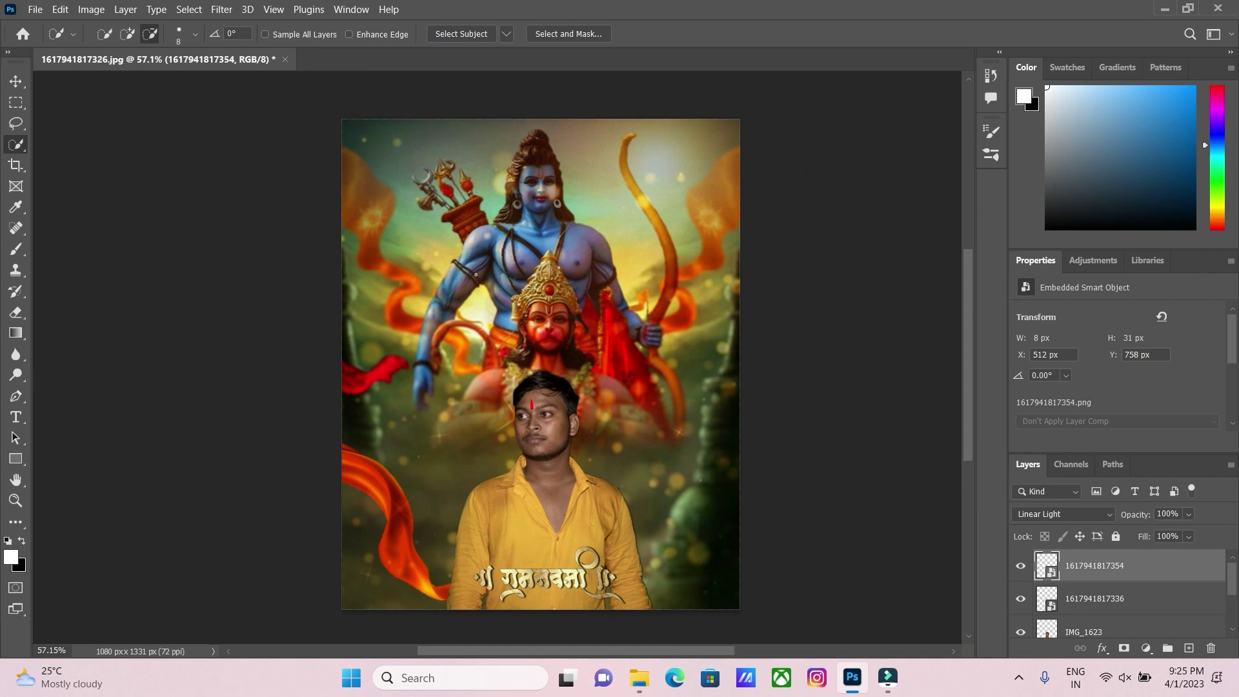
{"action": "scroll", "coordinate": [1097, 594], "scroll_direction": "down", "scroll_amount": 2}
{"action": "left_click", "coordinate": [1077, 566]}
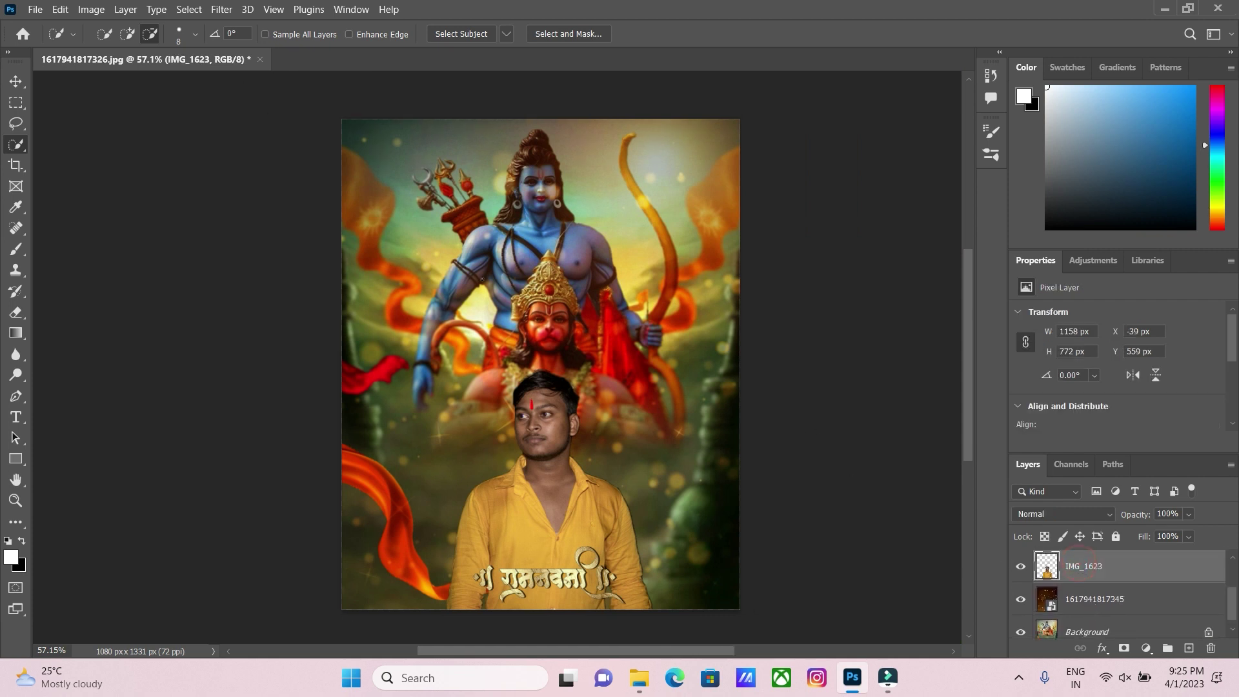
{"action": "left_click", "coordinate": [217, 10]}
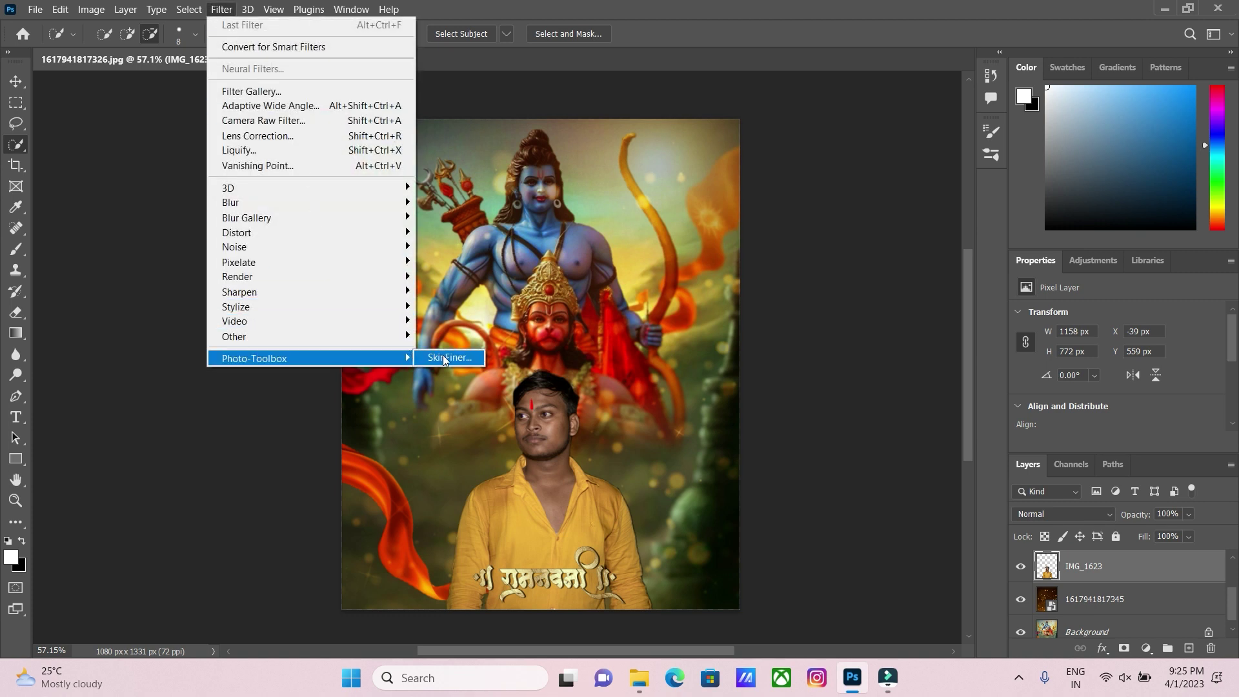
{"action": "left_click", "coordinate": [444, 355]}
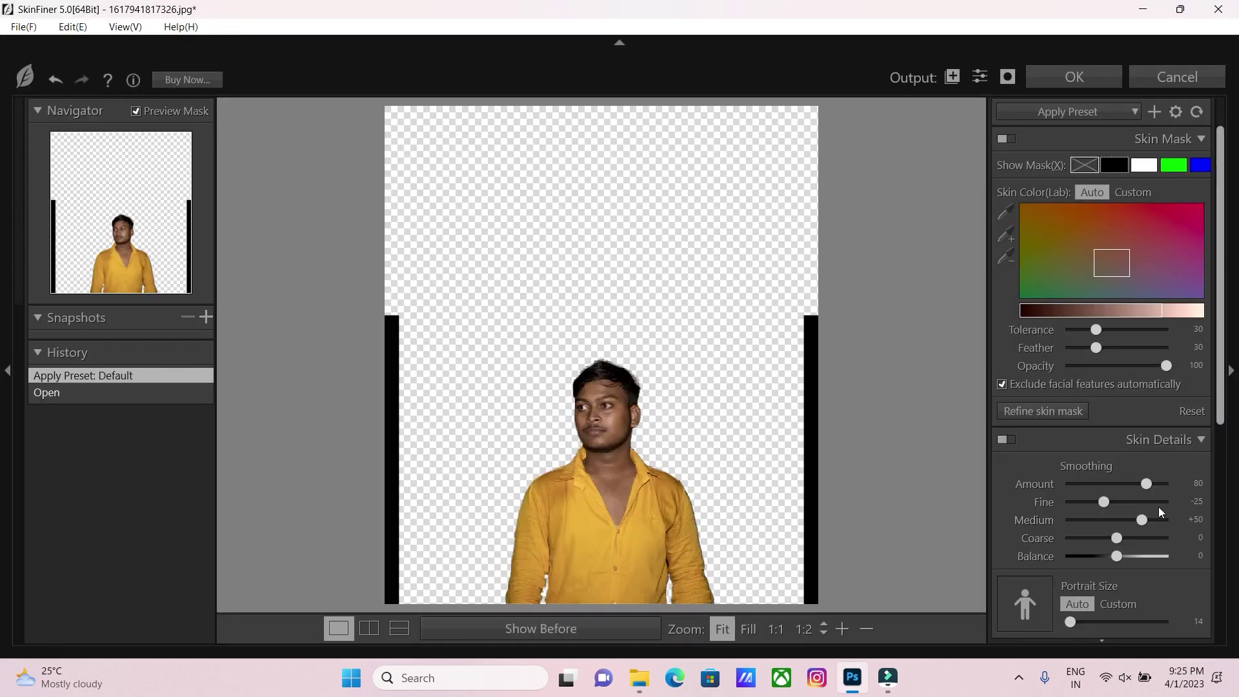
Set the skin smoothing to Fine +79 and Amount 83 for the man's face.
{"action": "left_click", "coordinate": [1156, 502]}
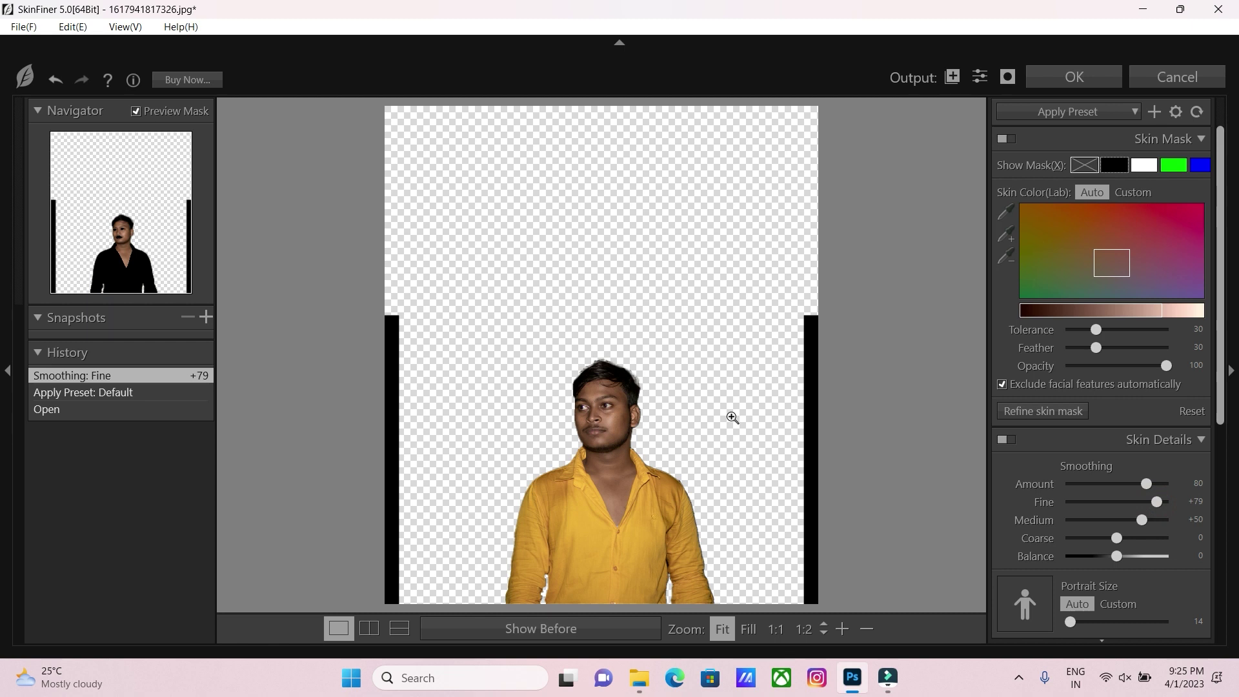
{"action": "left_click", "coordinate": [616, 412]}
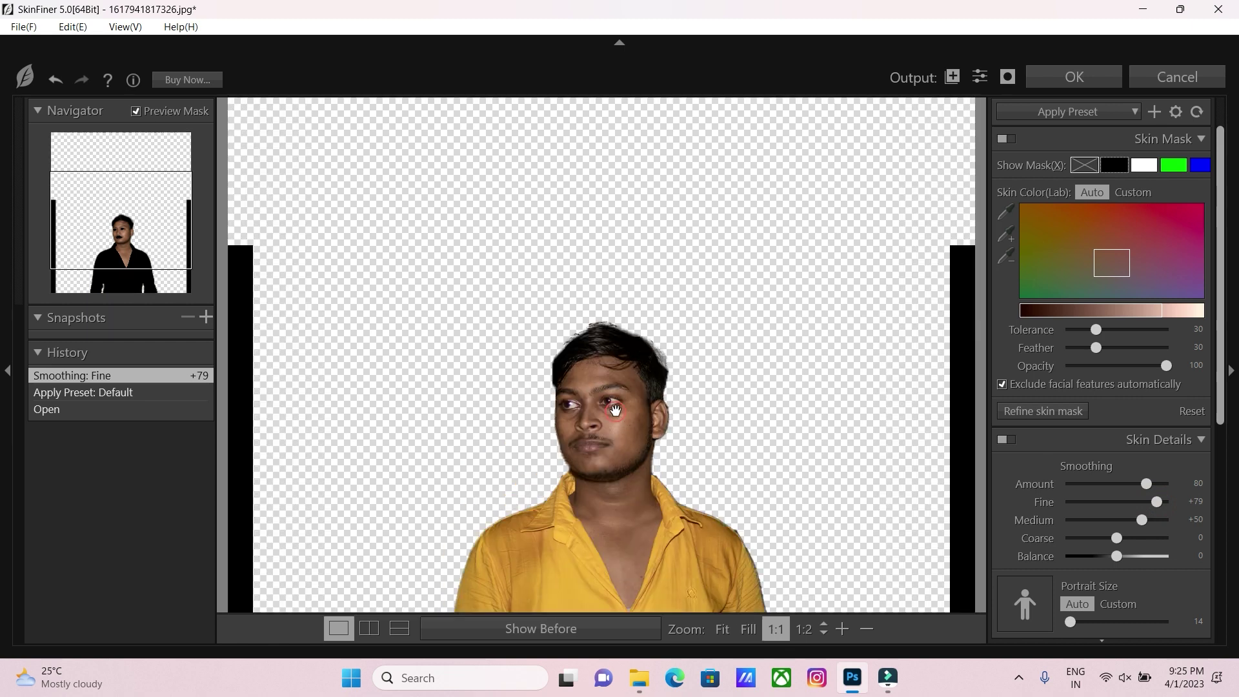
{"action": "scroll", "coordinate": [636, 454], "scroll_direction": "up", "scroll_amount": 4}
{"action": "scroll", "coordinate": [636, 454], "scroll_direction": "down", "scroll_amount": 5}
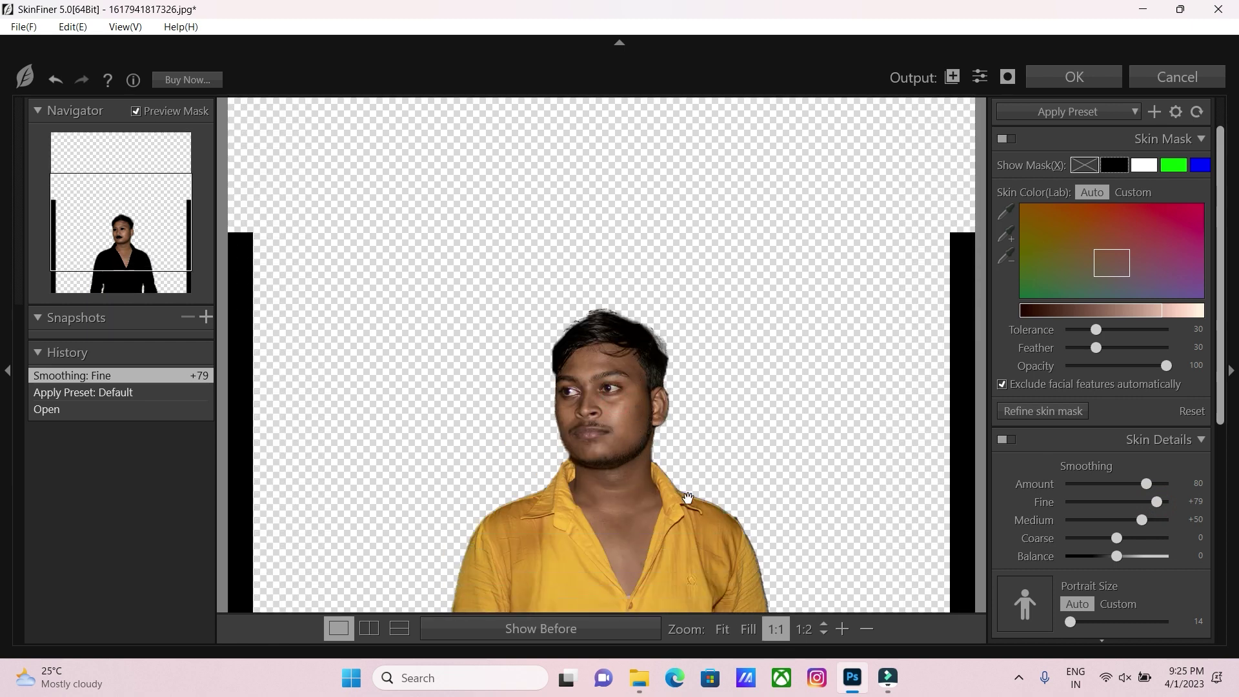
{"action": "left_click", "coordinate": [843, 629]}
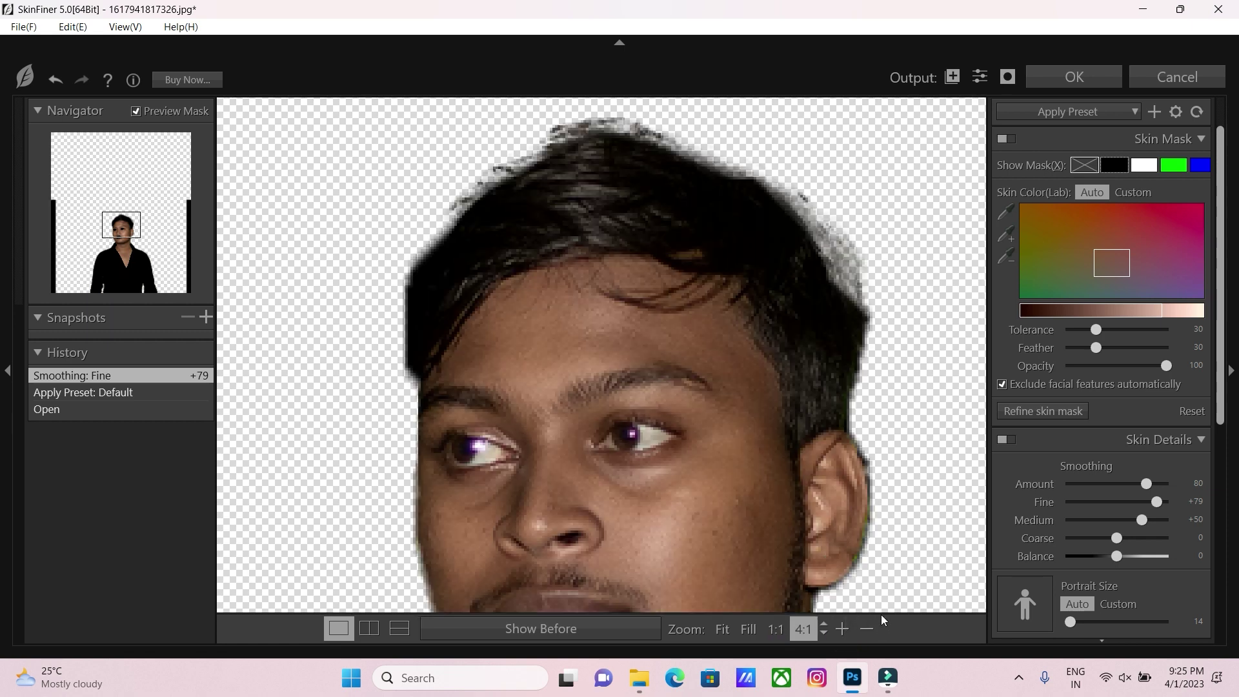
{"action": "left_click", "coordinate": [864, 630]}
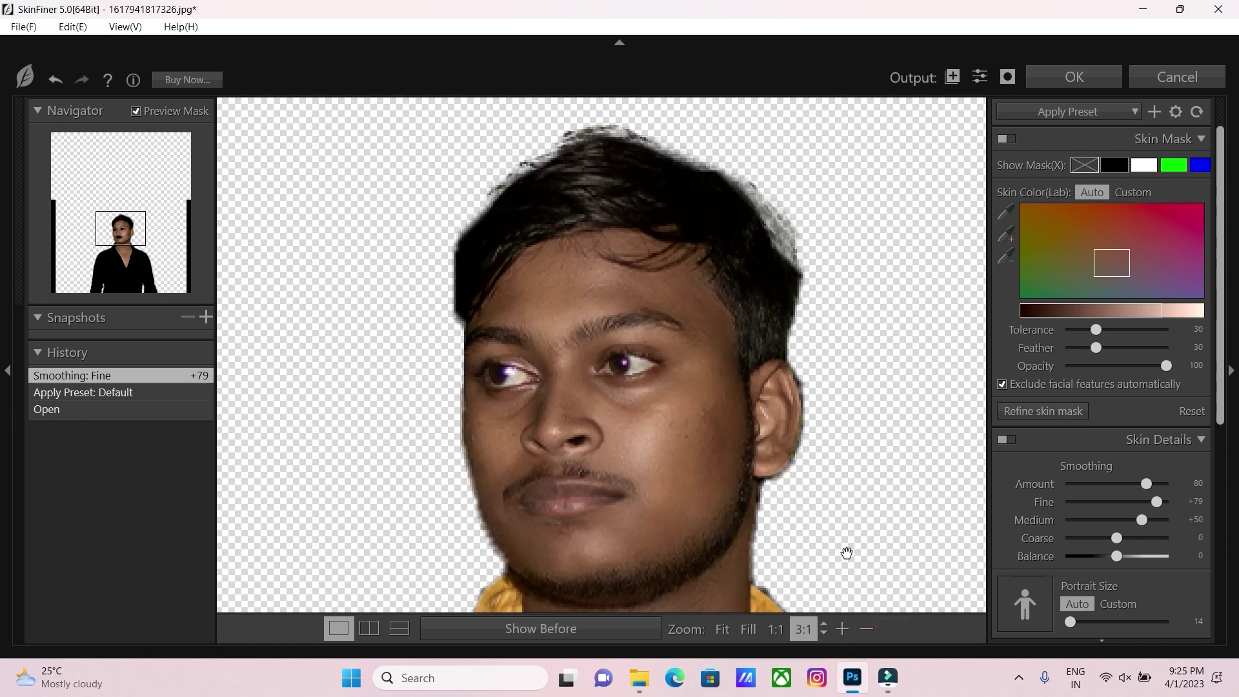
{"action": "left_click_drag", "start_coordinate": [1153, 485], "coordinate": [1151, 480]}
Set the skin tone Shadow to +14, raise the smoothing Amount slightly and apply the filter to the portrait.
{"action": "scroll", "coordinate": [1151, 479], "scroll_direction": "down", "scroll_amount": 5}
{"action": "left_click_drag", "start_coordinate": [1116, 572], "coordinate": [1122, 576]}
{"action": "scroll", "coordinate": [1110, 477], "scroll_direction": "up", "scroll_amount": 5}
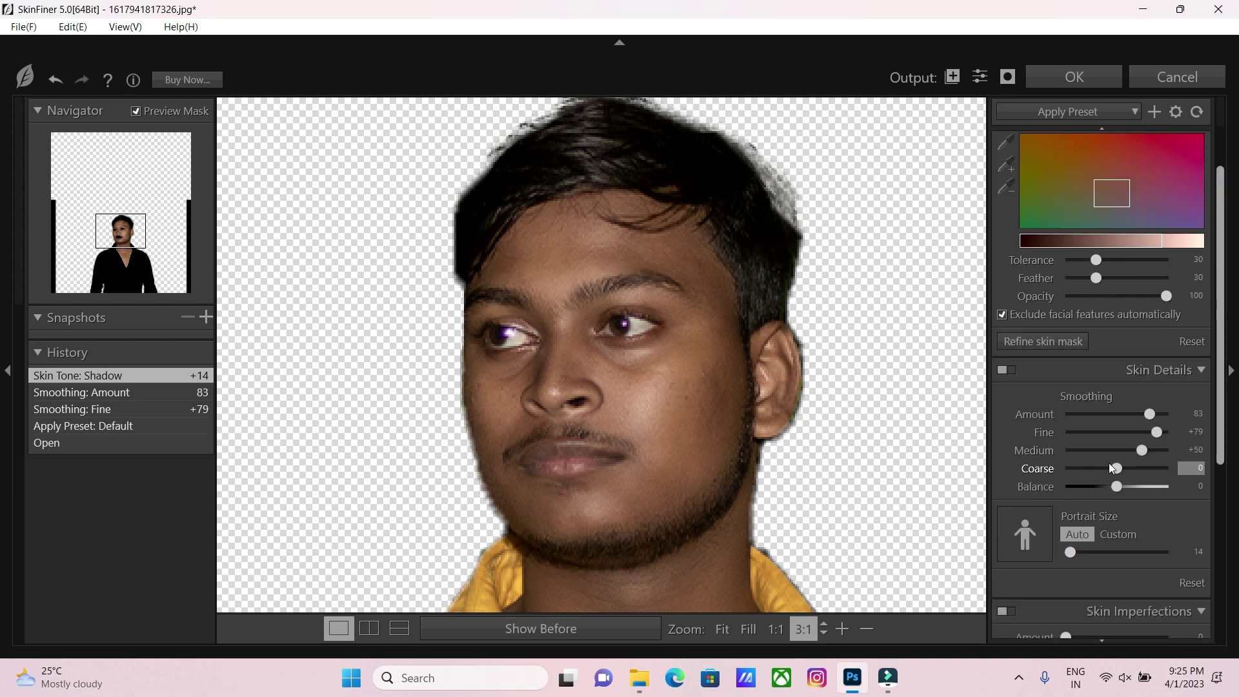
{"action": "left_click_drag", "start_coordinate": [1155, 418], "coordinate": [1156, 416]}
{"action": "left_click", "coordinate": [1076, 78]}
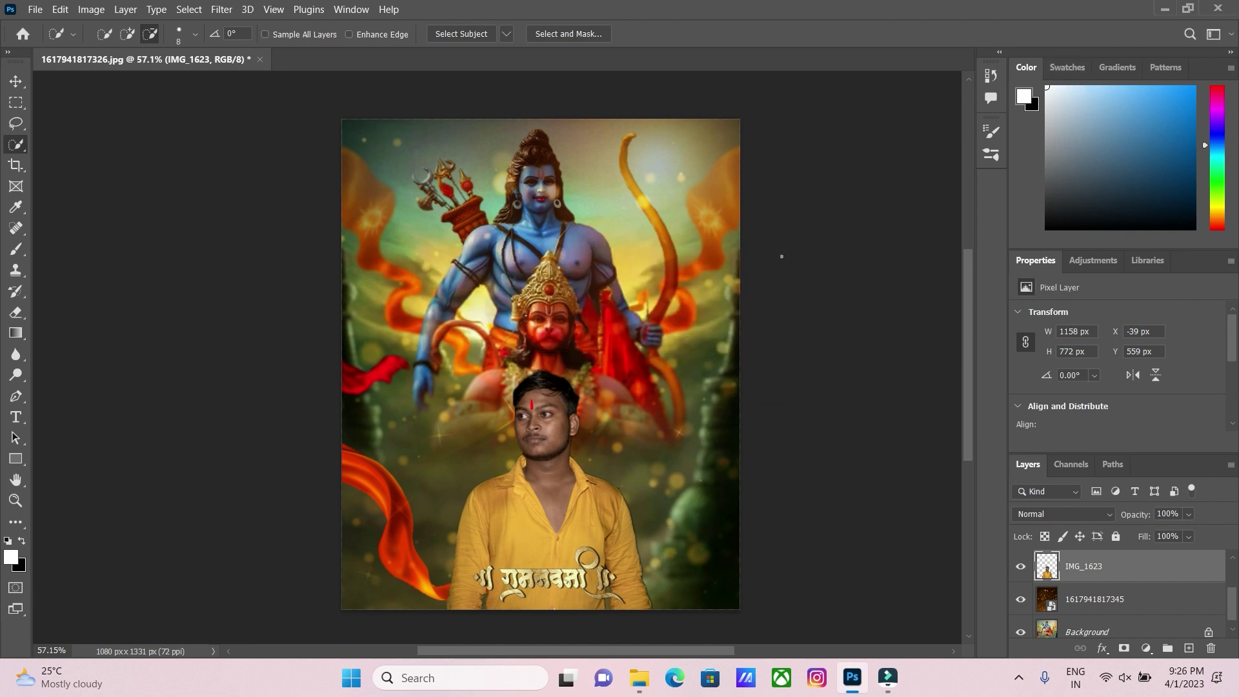
Move the IMG_1623 portrait slightly to the left on the poster.
{"action": "left_click", "coordinate": [16, 83]}
{"action": "mouse_move", "coordinate": [563, 513]}
{"action": "left_mouse_down"}
{"action": "mouse_move", "coordinate": [539, 492]}
{"action": "mouse_move", "coordinate": [553, 513]}
{"action": "left_mouse_up"}
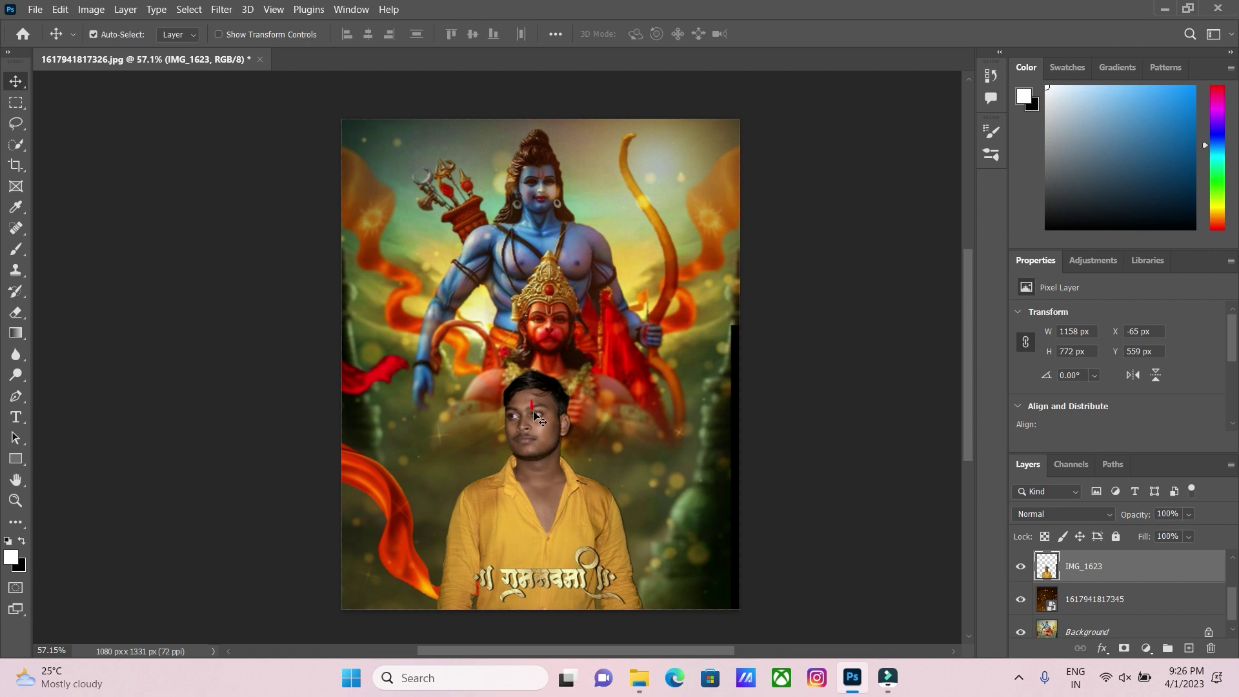
{"action": "left_click_drag", "start_coordinate": [533, 410], "coordinate": [534, 408]}
{"action": "left_click", "coordinate": [775, 440]}
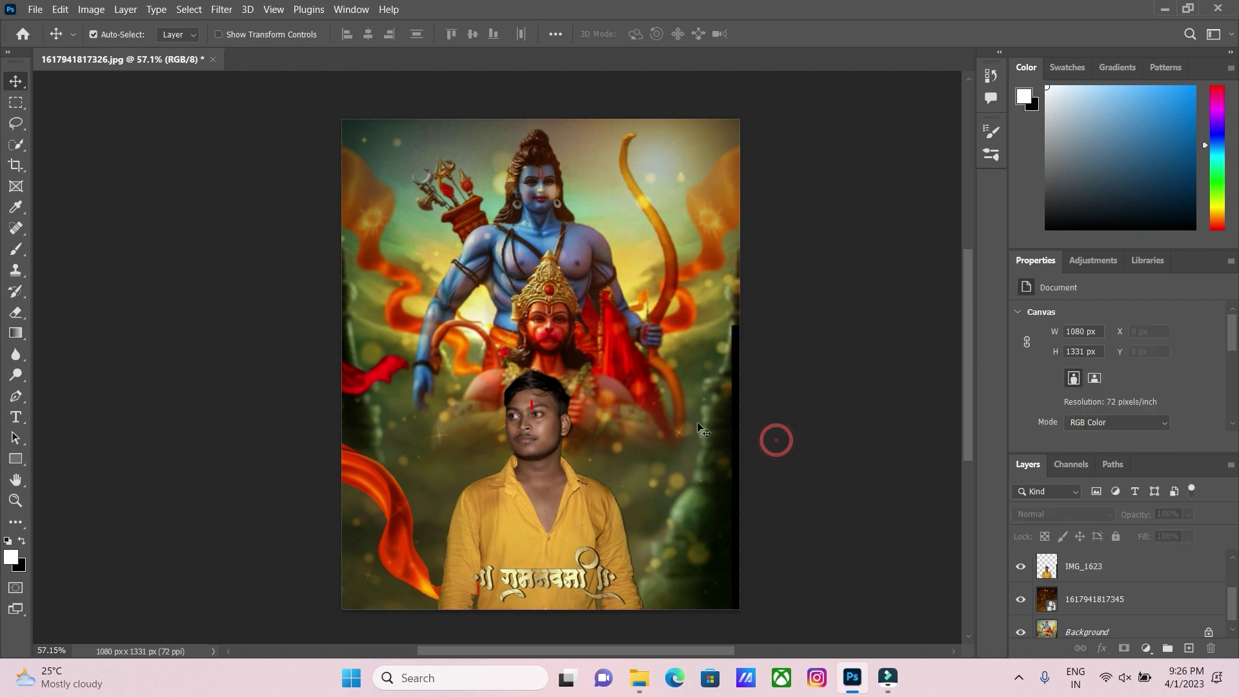
Reposition the red tilak on the man's forehead so it sits centred between his eyebrows.
{"action": "scroll", "coordinate": [595, 391], "scroll_direction": "up", "scroll_amount": 3}
{"action": "scroll", "coordinate": [550, 404], "scroll_direction": "up", "scroll_amount": 8}
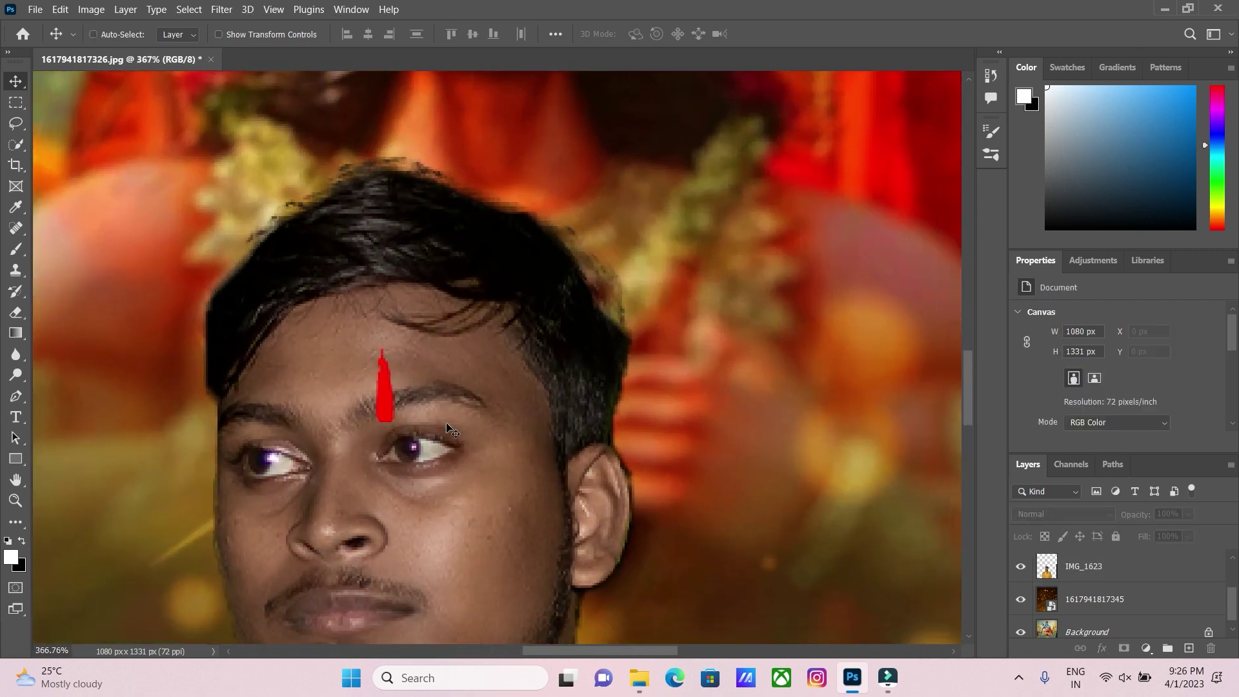
{"action": "scroll", "coordinate": [432, 409], "scroll_direction": "down", "scroll_amount": 1}
{"action": "scroll", "coordinate": [400, 397], "scroll_direction": "right", "scroll_amount": 1}
{"action": "scroll", "coordinate": [399, 394], "scroll_direction": "left", "scroll_amount": 3}
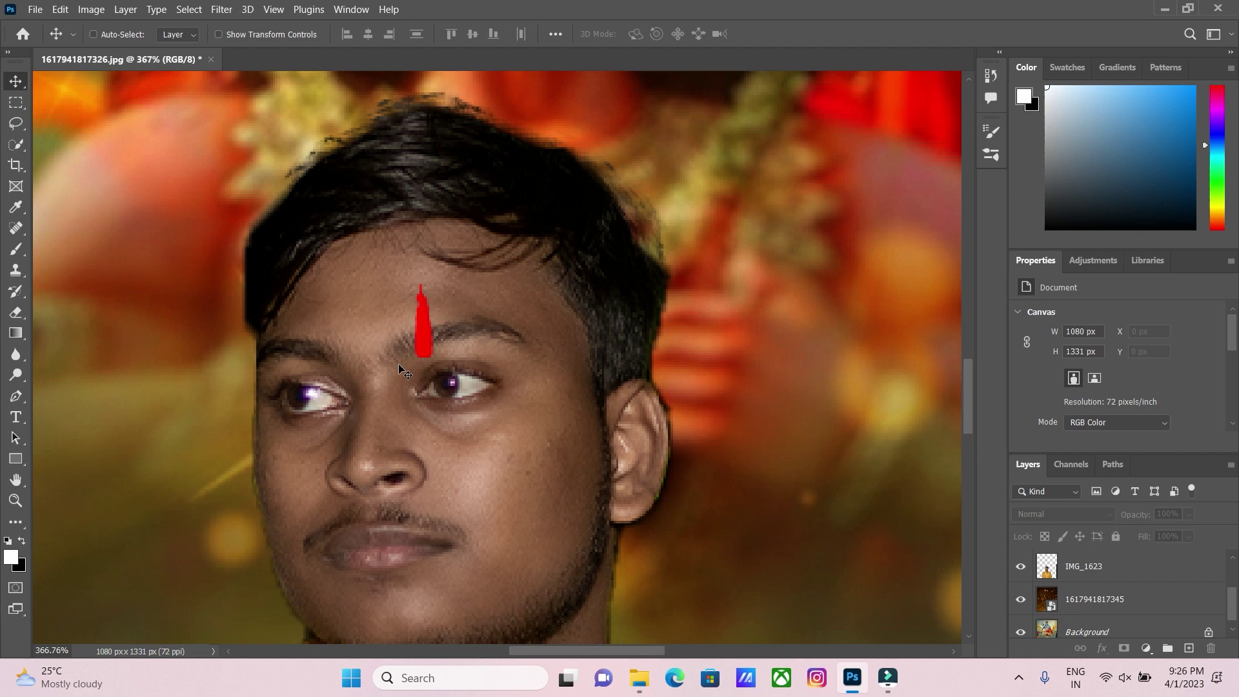
{"action": "left_click_drag", "start_coordinate": [474, 325], "coordinate": [417, 330]}
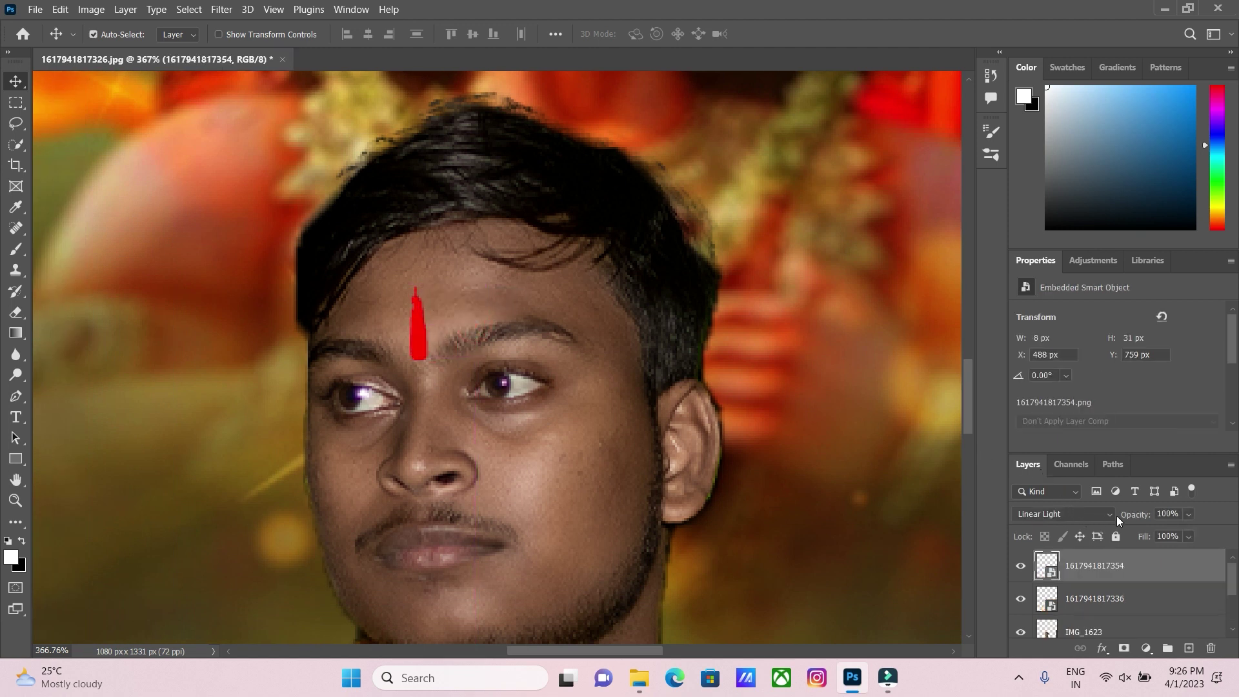
Reduce the red tilak layer's opacity to 60% and switch its blend mode to Multiply.
{"action": "left_click", "coordinate": [1169, 531]}
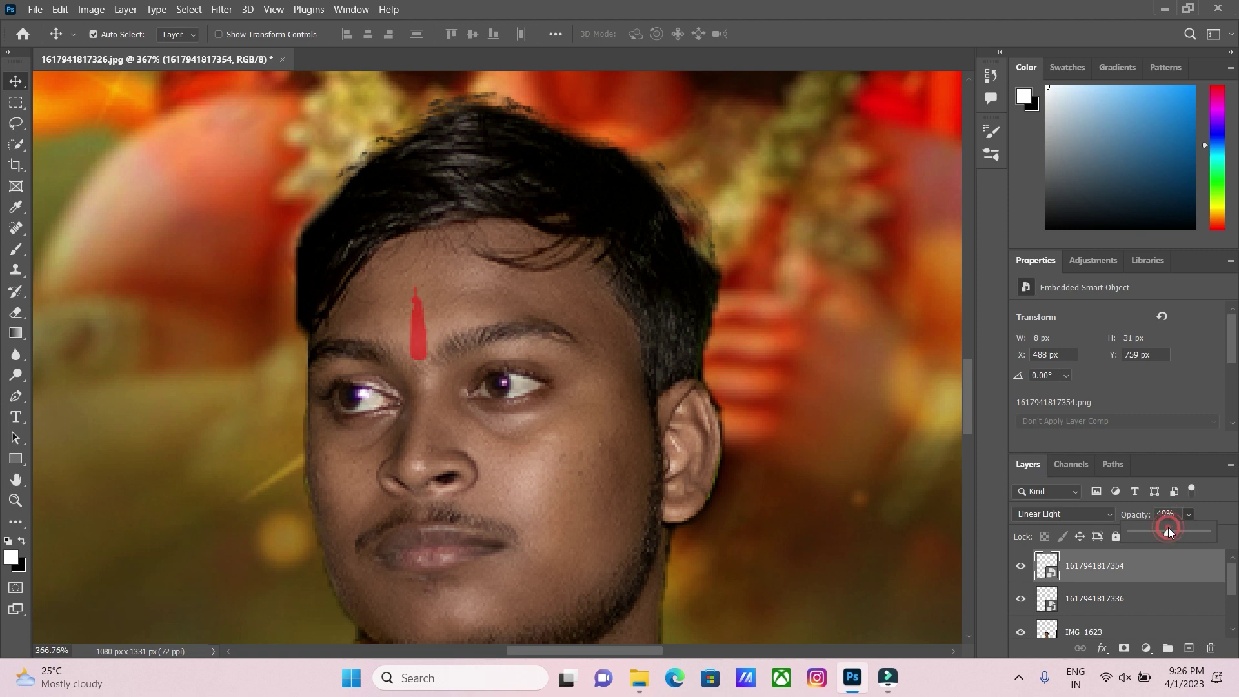
{"action": "left_click", "coordinate": [1097, 514]}
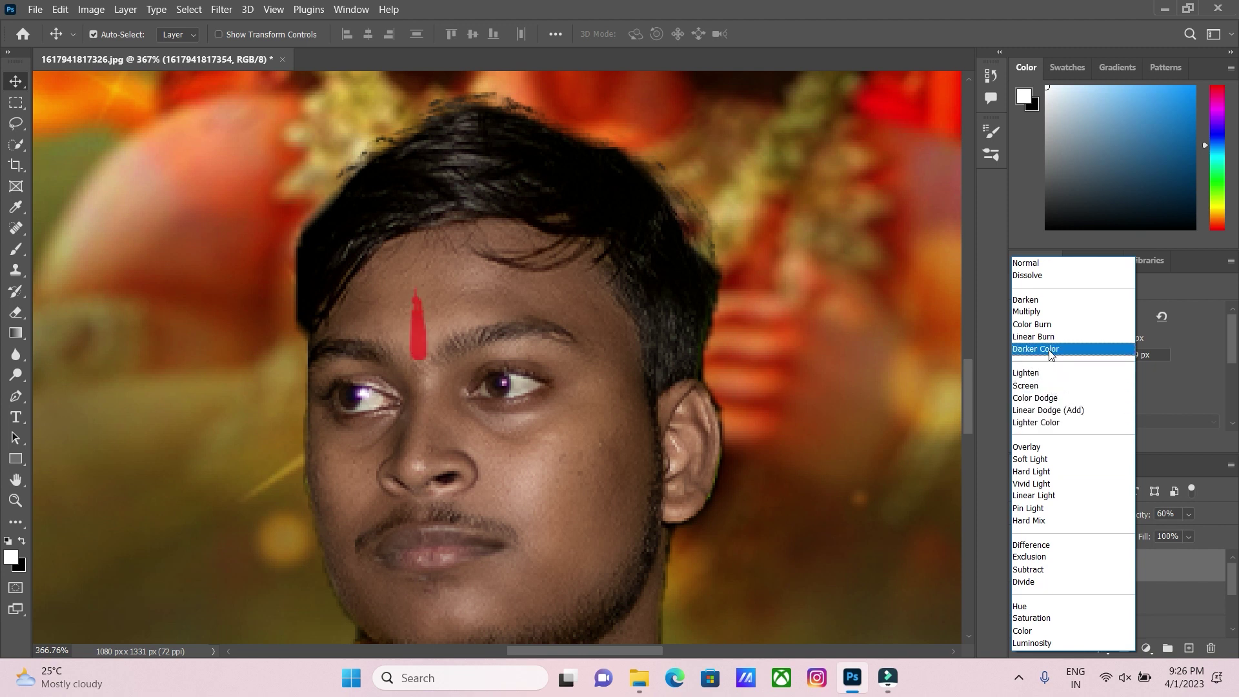
{"action": "left_click", "coordinate": [1054, 310]}
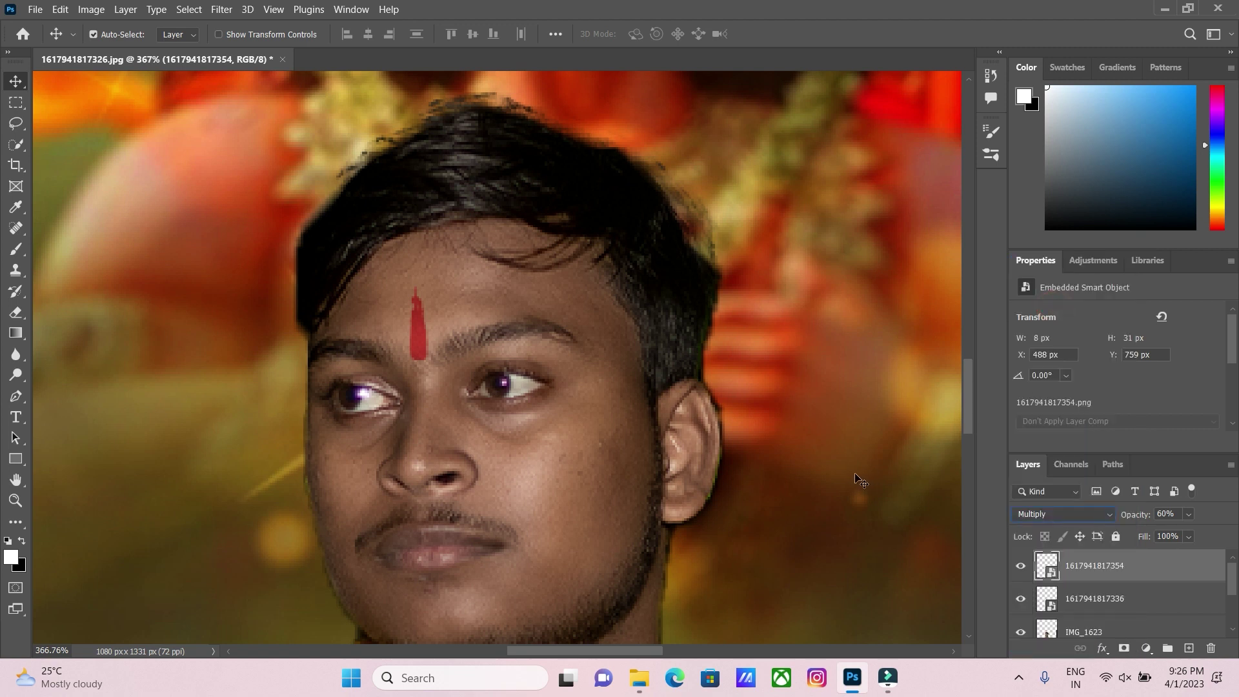
{"action": "left_click", "coordinate": [808, 418]}
Try placing the 20230107_134741 logo from the Link_to_MyASUS folder onto the poster.
{"action": "scroll", "coordinate": [806, 419], "scroll_direction": "down", "scroll_amount": 10}
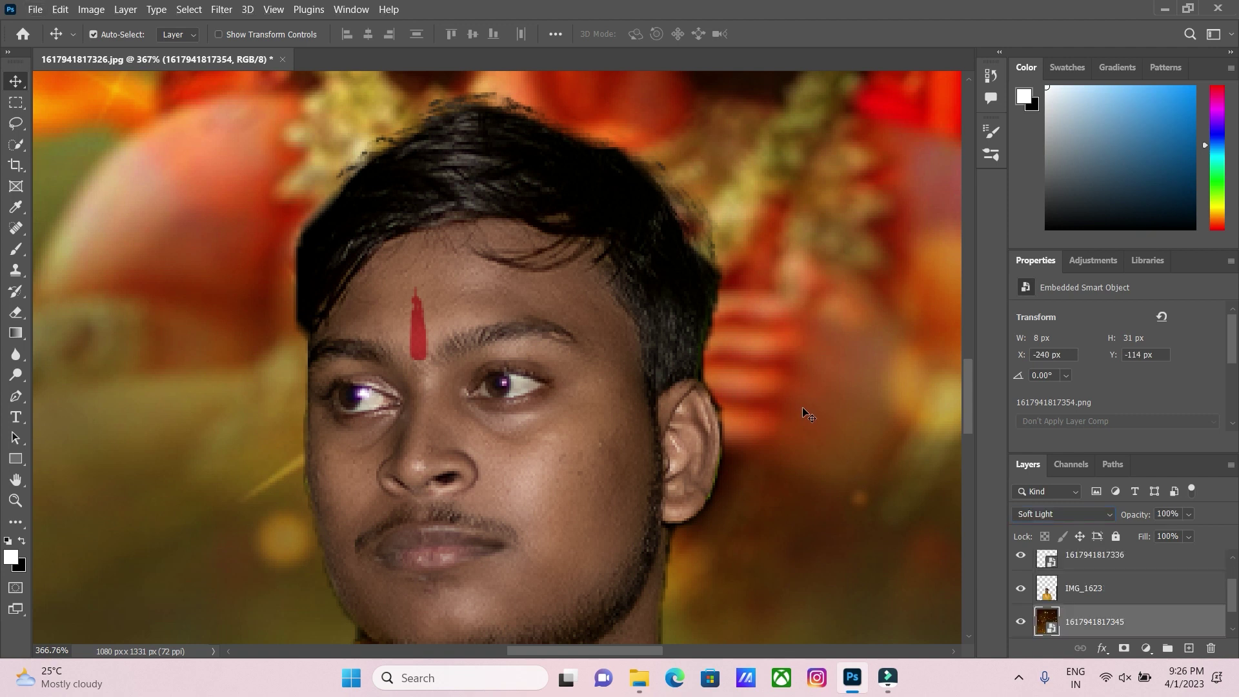
{"action": "scroll", "coordinate": [797, 418], "scroll_direction": "right", "scroll_amount": 3}
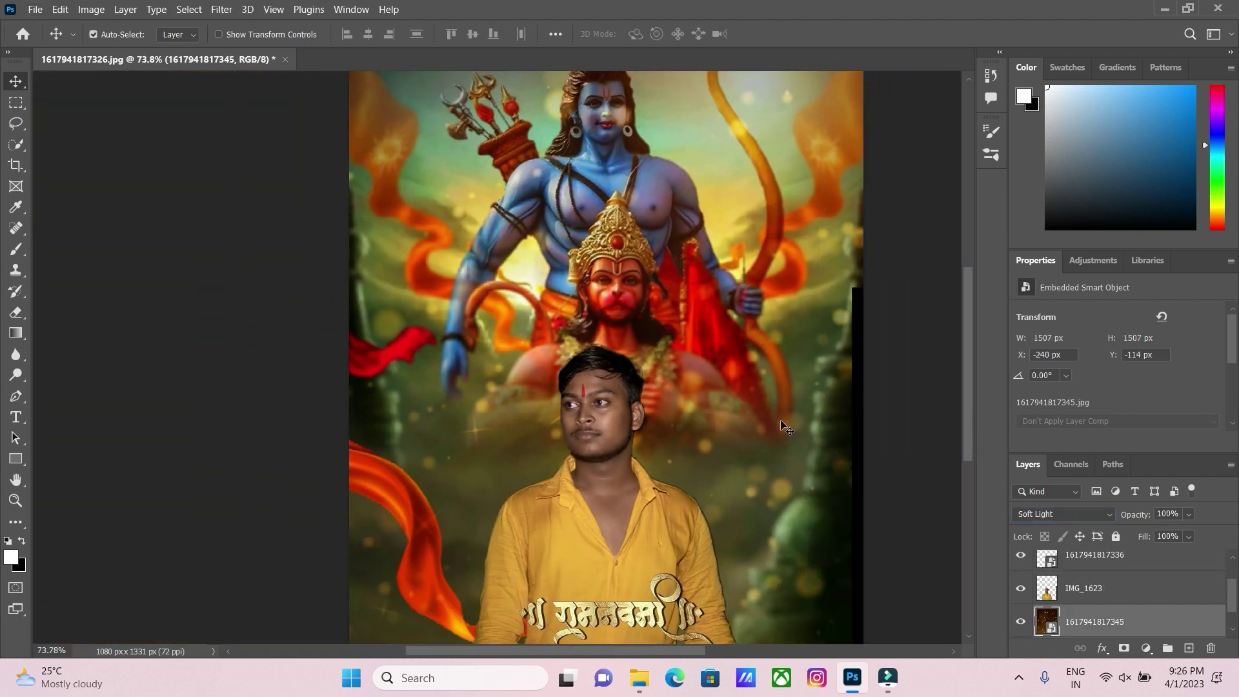
{"action": "scroll", "coordinate": [781, 422], "scroll_direction": "down", "scroll_amount": 2}
{"action": "scroll", "coordinate": [778, 423], "scroll_direction": "right", "scroll_amount": 1}
{"action": "scroll", "coordinate": [782, 427], "scroll_direction": "right", "scroll_amount": 2}
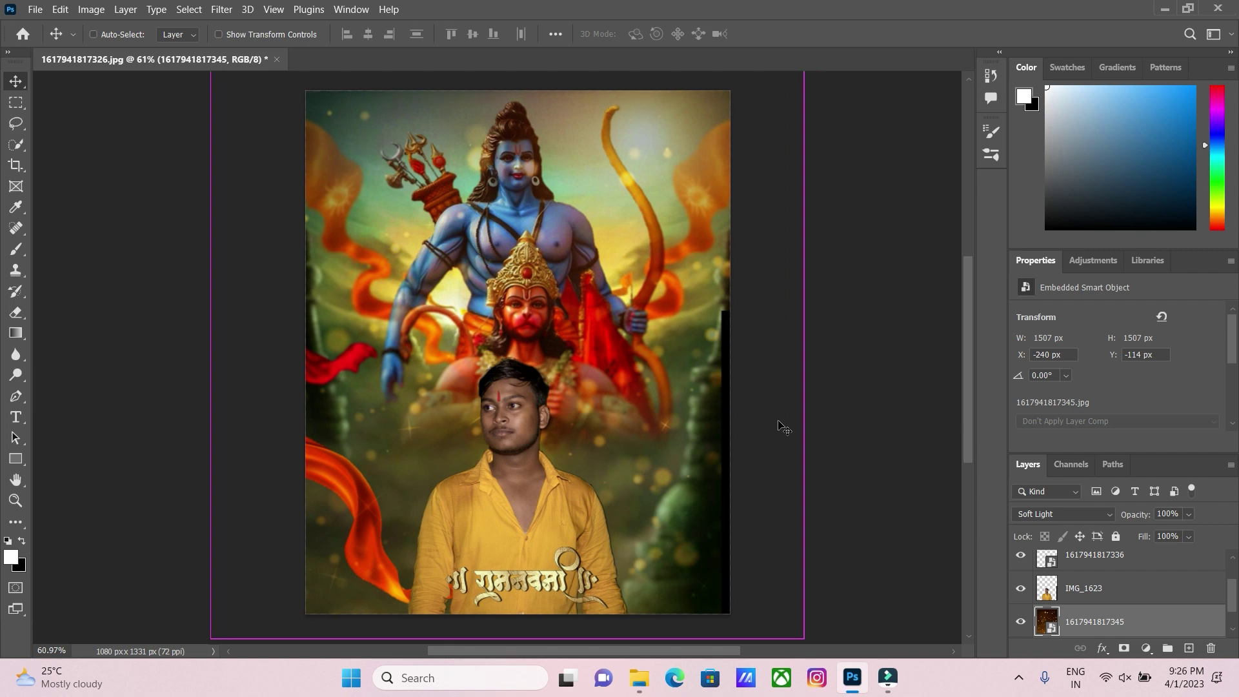
{"action": "left_click", "coordinate": [637, 679]}
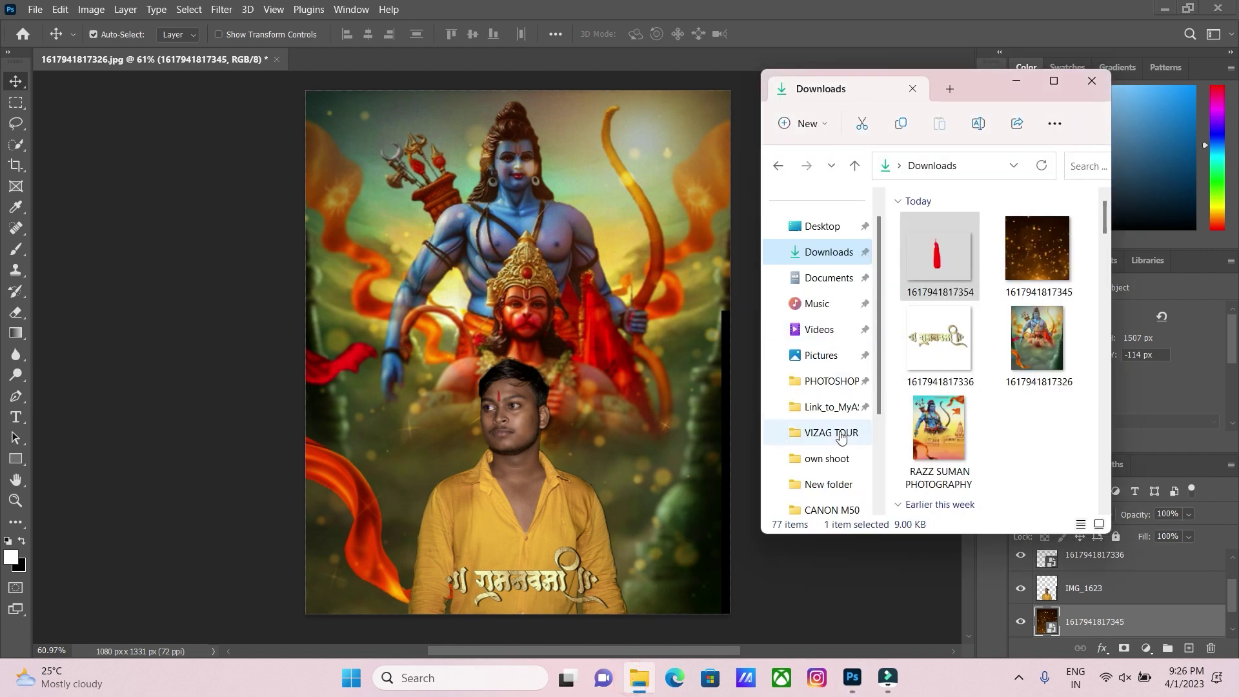
{"action": "left_click", "coordinate": [818, 407]}
{"action": "scroll", "coordinate": [961, 329], "scroll_direction": "down", "scroll_amount": 10}
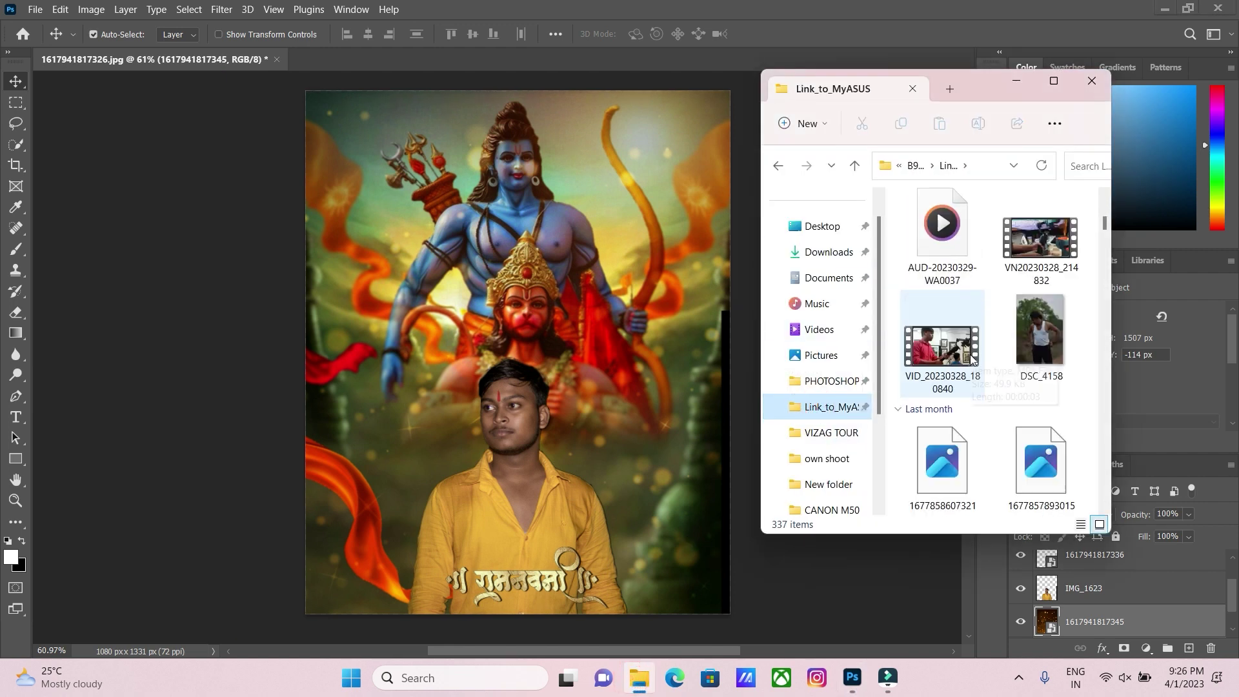
{"action": "scroll", "coordinate": [980, 371], "scroll_direction": "down", "scroll_amount": 10}
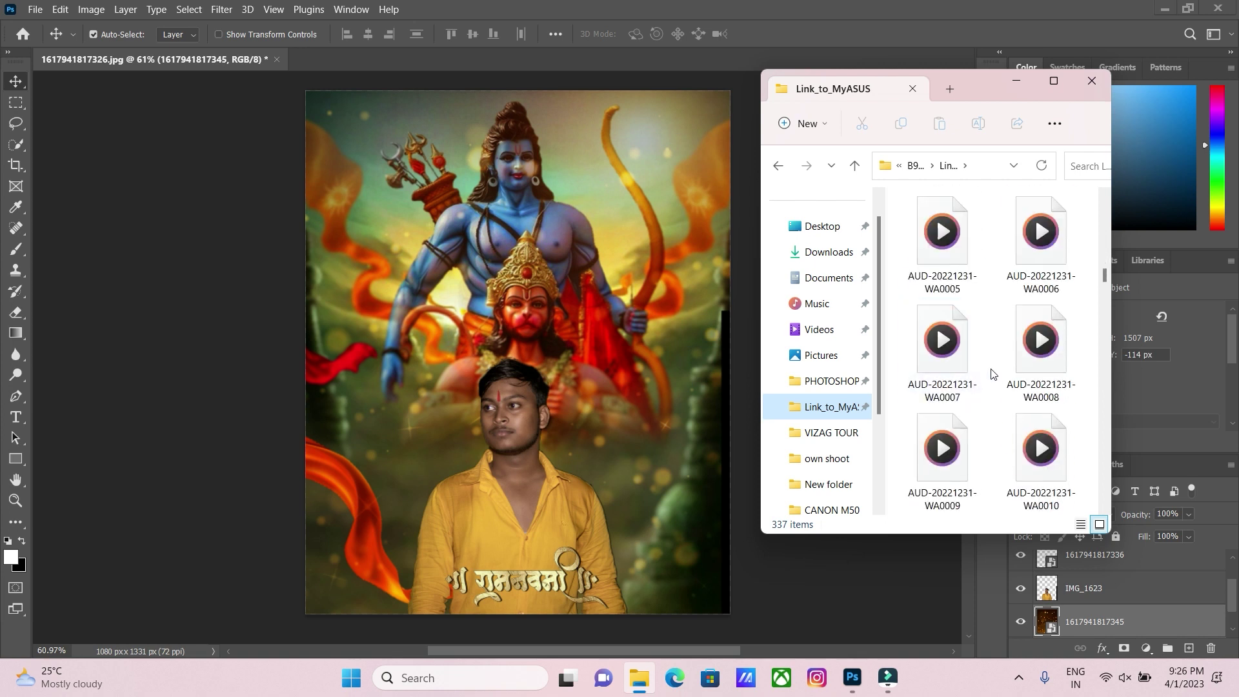
{"action": "left_click_drag", "start_coordinate": [998, 373], "coordinate": [620, 454]}
Scale the logo to 6.52%, position it in the poster's top-left corner and commit the placement.
{"action": "left_click_drag", "start_coordinate": [692, 537], "coordinate": [363, 126]}
{"action": "scroll", "coordinate": [432, 193], "scroll_direction": "up", "scroll_amount": 2}
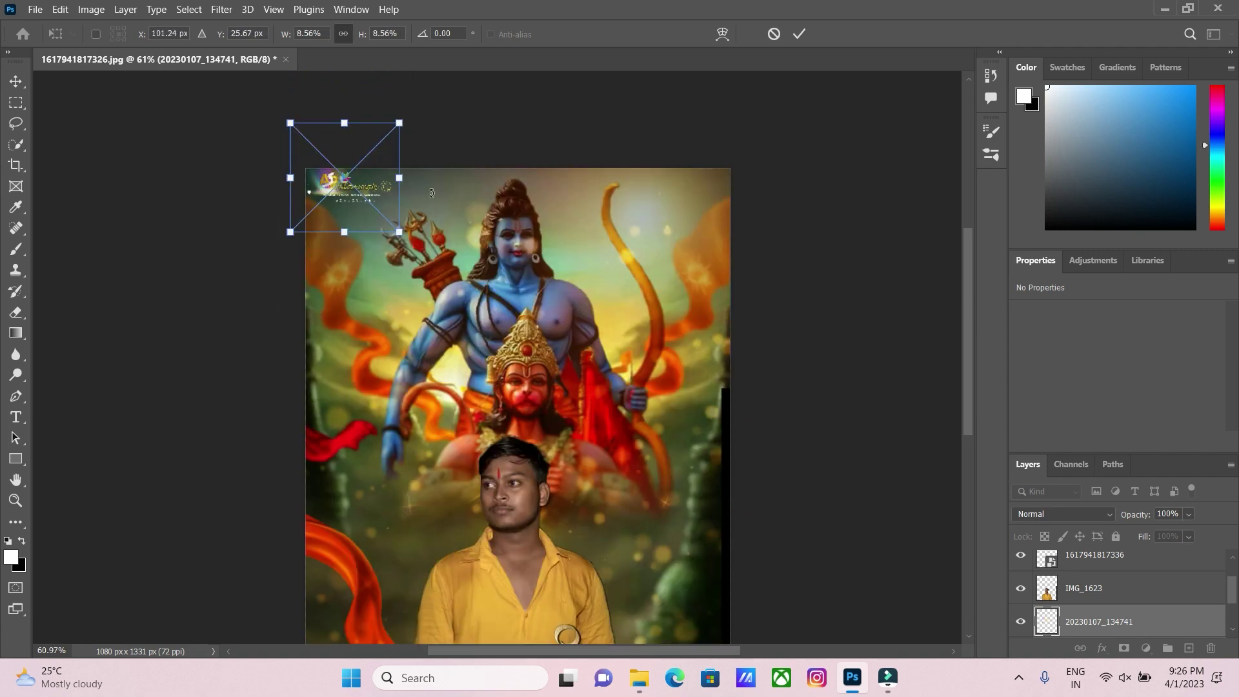
{"action": "scroll", "coordinate": [432, 193], "scroll_direction": "up", "scroll_amount": 2}
{"action": "left_click_drag", "start_coordinate": [400, 174], "coordinate": [368, 206]}
{"action": "mouse_move", "coordinate": [336, 256]}
{"action": "left_mouse_down"}
{"action": "mouse_move", "coordinate": [350, 247]}
{"action": "mouse_move", "coordinate": [382, 281]}
{"action": "mouse_move", "coordinate": [359, 257]}
{"action": "left_mouse_up"}
{"action": "left_click", "coordinate": [799, 37]}
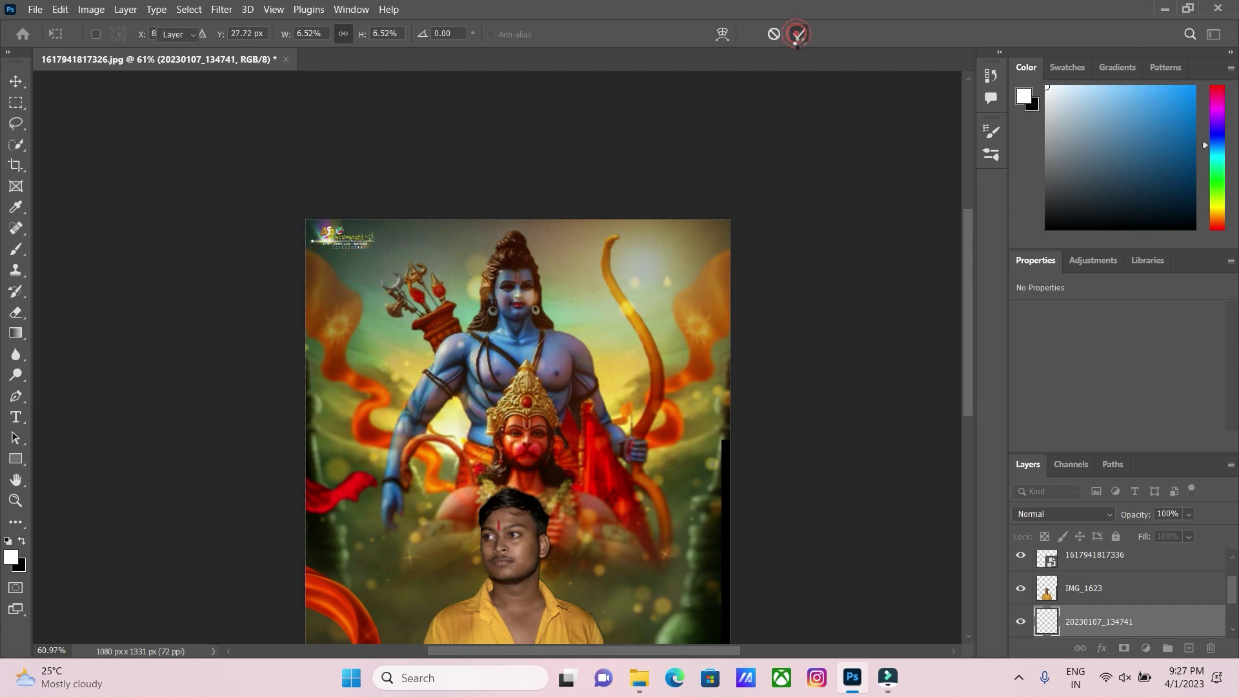
{"action": "scroll", "coordinate": [806, 197], "scroll_direction": "down", "scroll_amount": 4}
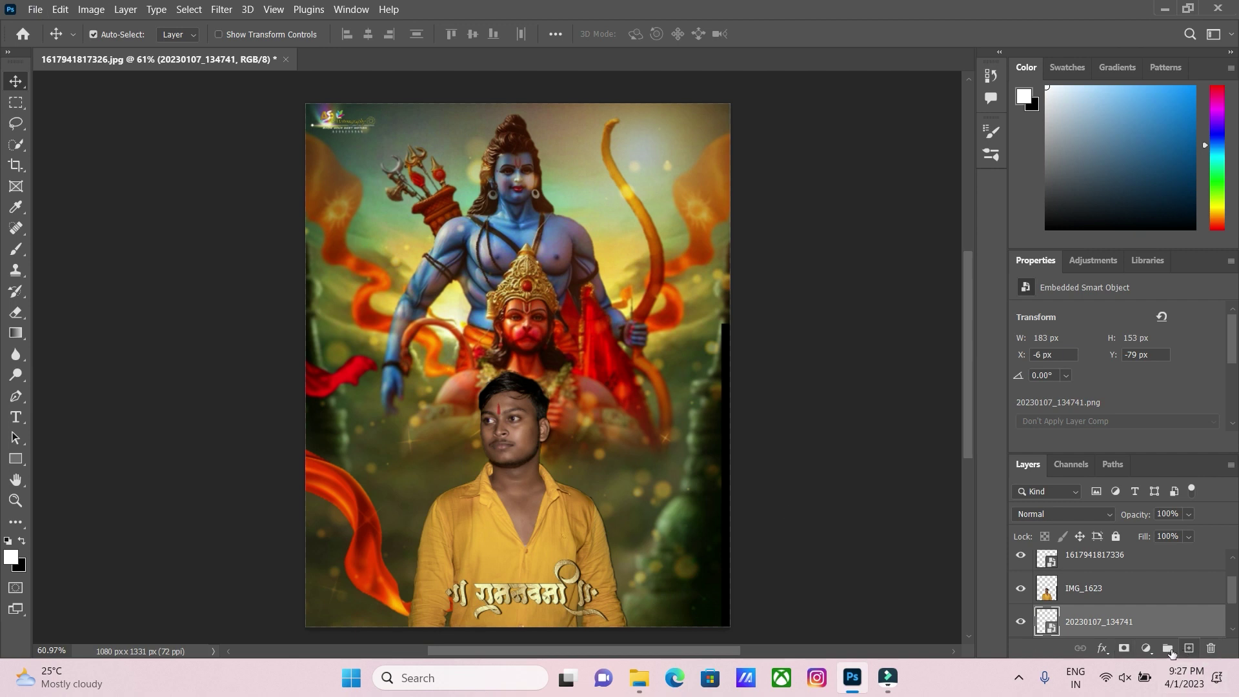
Add a Curves adjustment above the logo layer, brighten it with a point at input 52, output 74, and invert its mask.
{"action": "left_click", "coordinate": [1146, 647]}
{"action": "left_click", "coordinate": [1148, 445]}
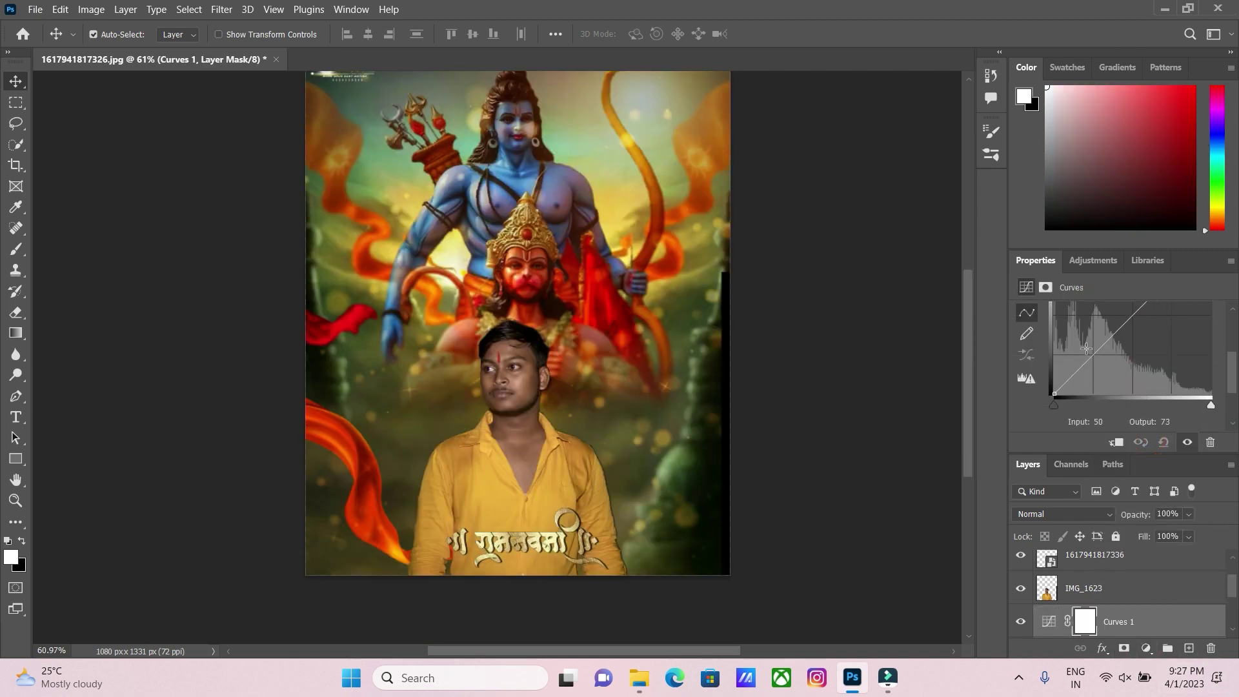
{"action": "left_click", "coordinate": [1086, 348]}
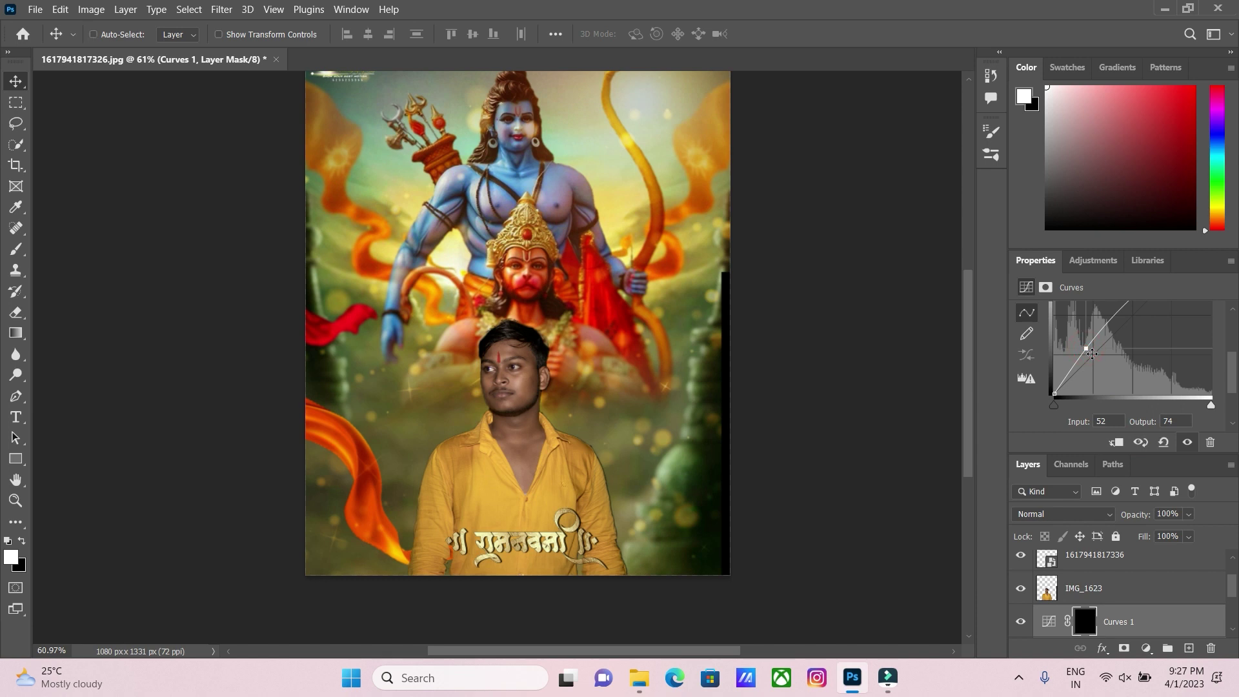
{"action": "key", "text": "ctrl+i"}
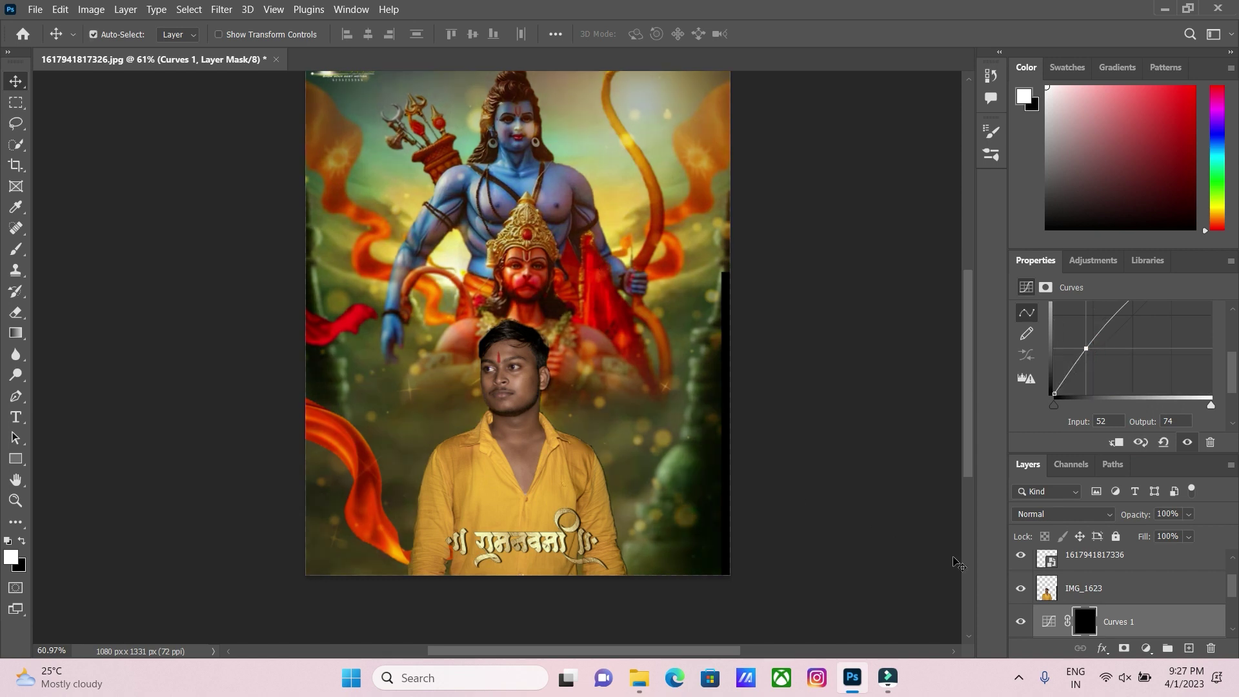
Try painting the Curves brightening over the man's face, neck and chest with the Brush tool.
{"action": "right_click", "coordinate": [23, 248]}
{"action": "left_click", "coordinate": [67, 257]}
{"action": "right_click", "coordinate": [20, 255]}
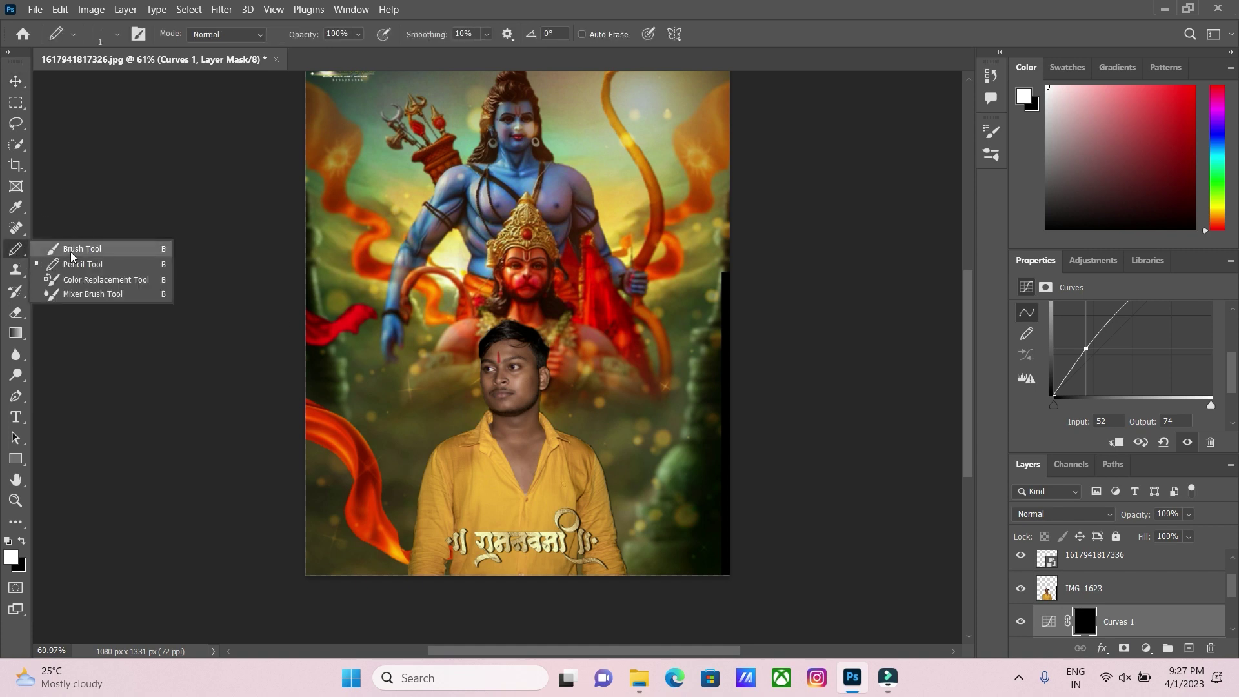
{"action": "left_click", "coordinate": [71, 257]}
{"action": "scroll", "coordinate": [520, 397], "scroll_direction": "up", "scroll_amount": 5}
{"action": "left_click_drag", "start_coordinate": [510, 393], "coordinate": [507, 369]}
{"action": "mouse_move", "coordinate": [499, 319]}
{"action": "left_mouse_down"}
{"action": "mouse_move", "coordinate": [498, 287]}
{"action": "mouse_move", "coordinate": [513, 439]}
{"action": "mouse_move", "coordinate": [562, 549]}
{"action": "left_mouse_up"}
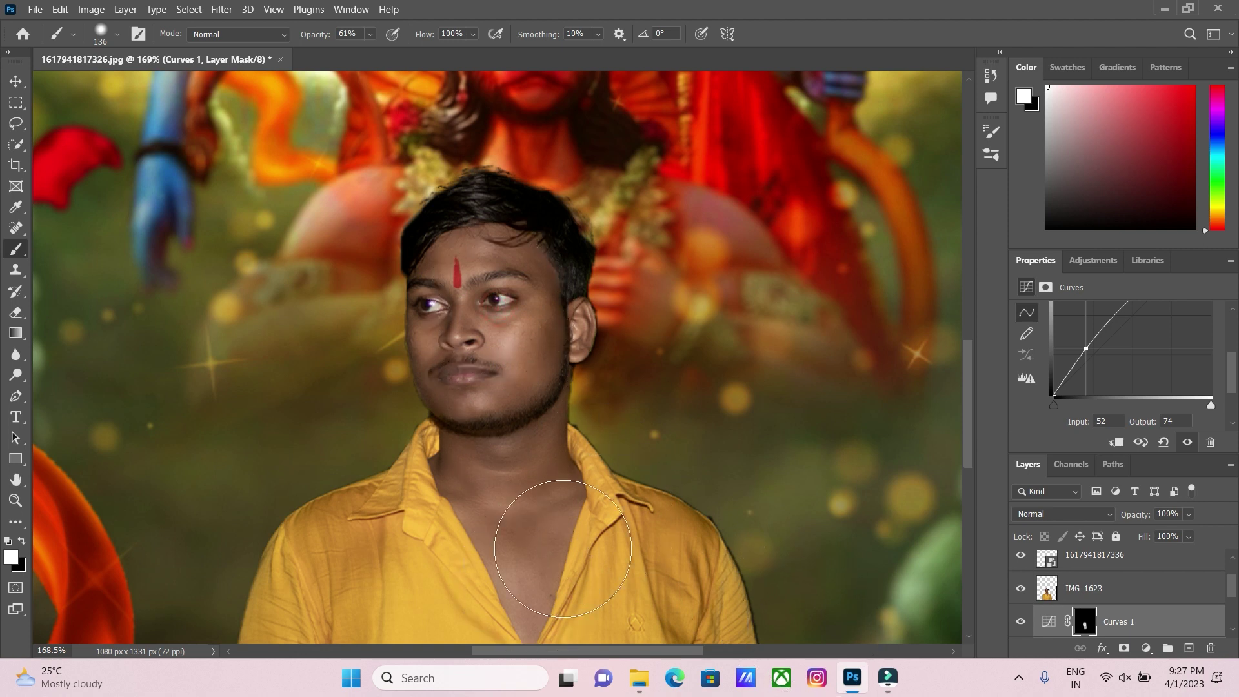
Undo the mask painting, the Curves adjustment and the logo placement.
{"action": "key", "text": "ctrl+z"}
{"action": "key", "text": "ctrl+z"}
{"action": "key", "text": "ctrl+z"}
{"action": "key", "text": "ctrl+z"}
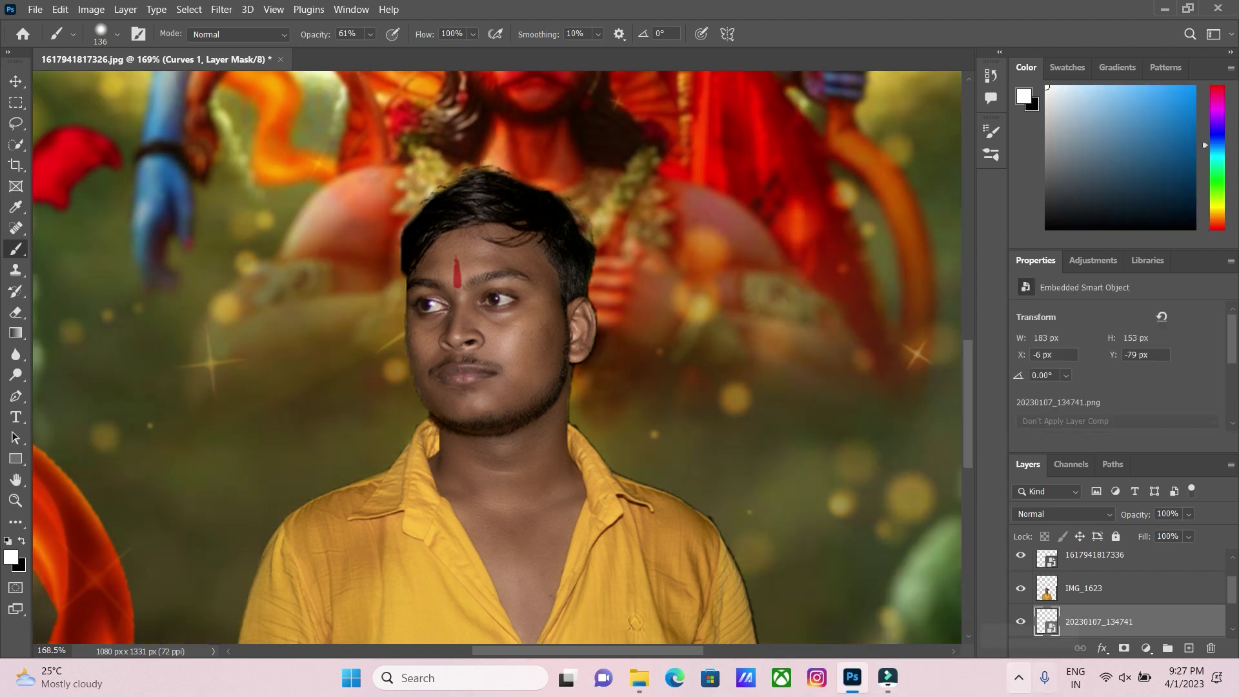
{"action": "key", "text": "ctrl+z"}
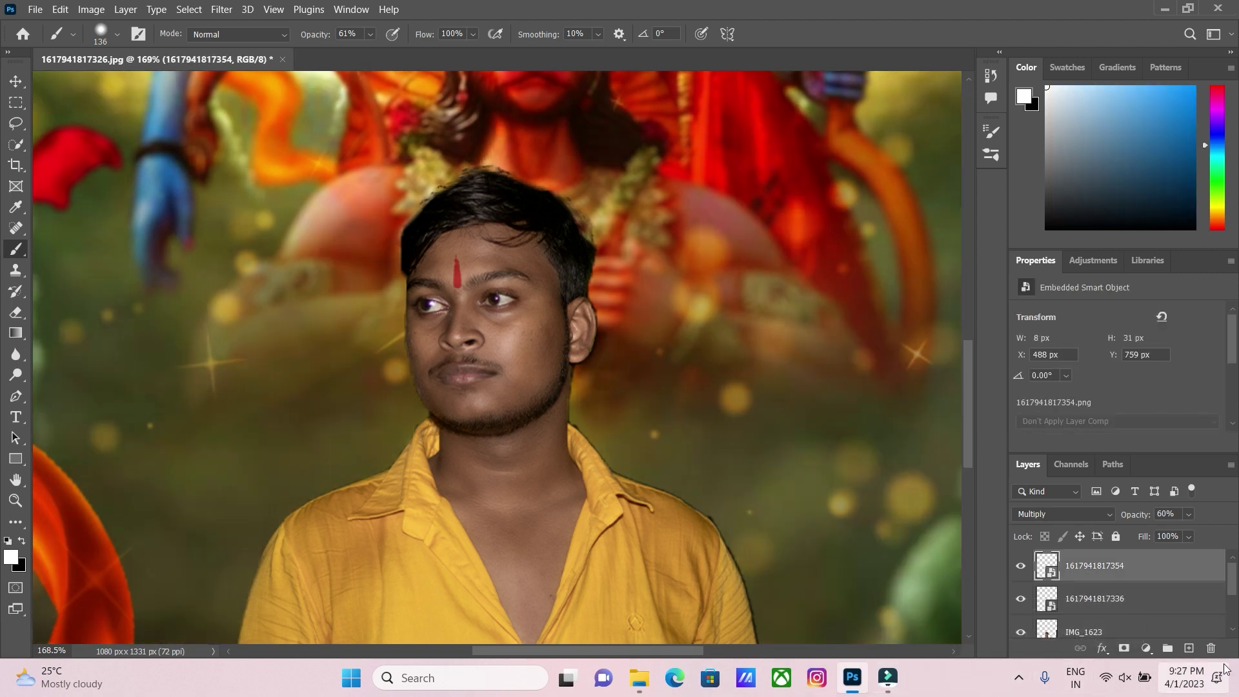
Add a Curves adjustment directly above the IMG_1623 layer, raise the curve in the shadows and invert its mask to black.
{"action": "scroll", "coordinate": [1145, 615], "scroll_direction": "down", "scroll_amount": 2}
{"action": "left_click", "coordinate": [1118, 567]}
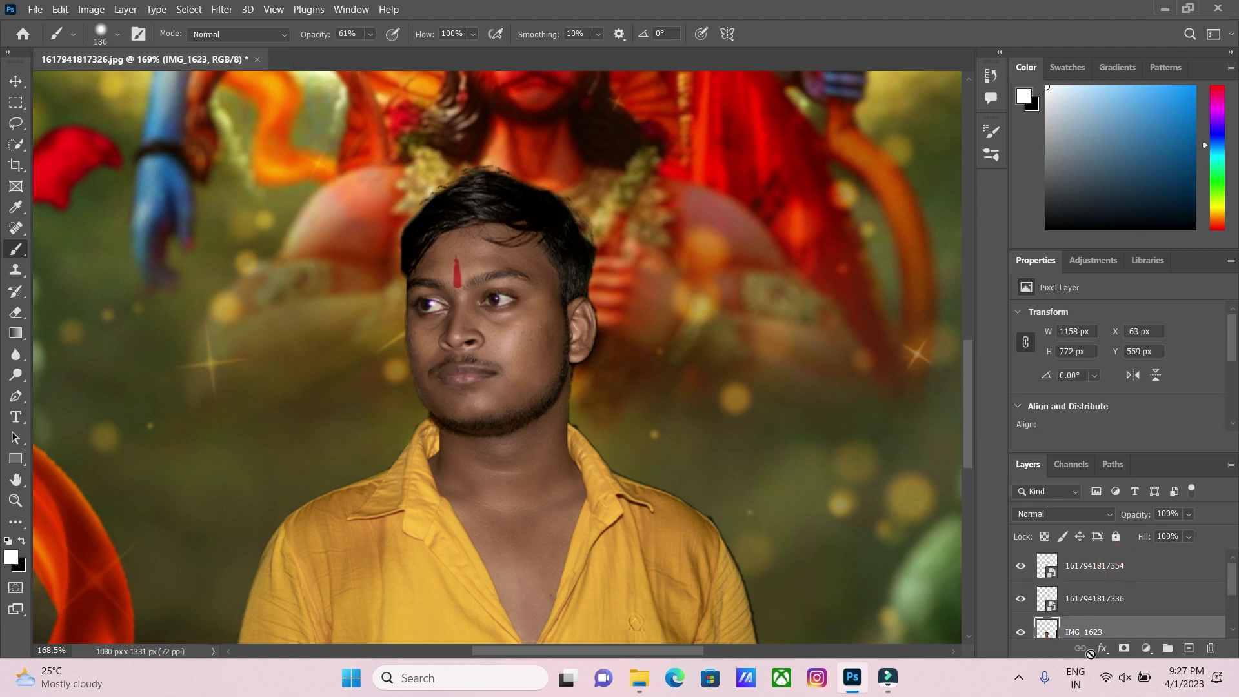
{"action": "left_click", "coordinate": [1146, 648]}
{"action": "left_click", "coordinate": [1128, 449]}
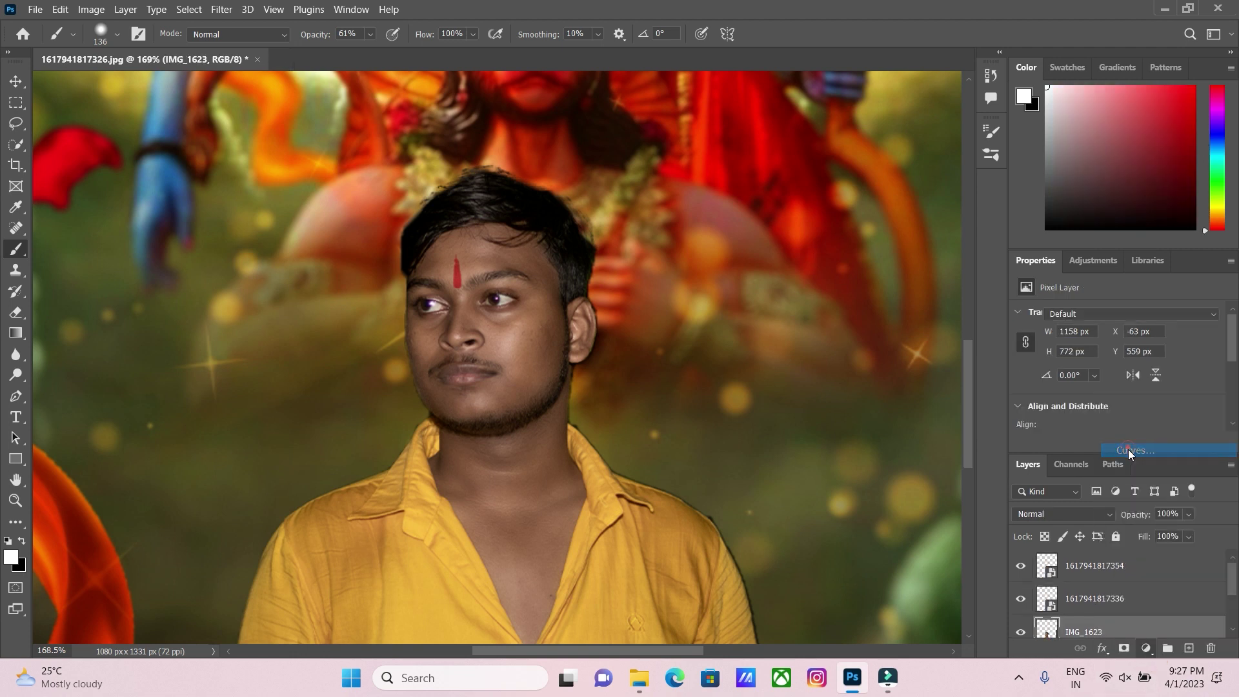
{"action": "left_click", "coordinate": [1087, 387]}
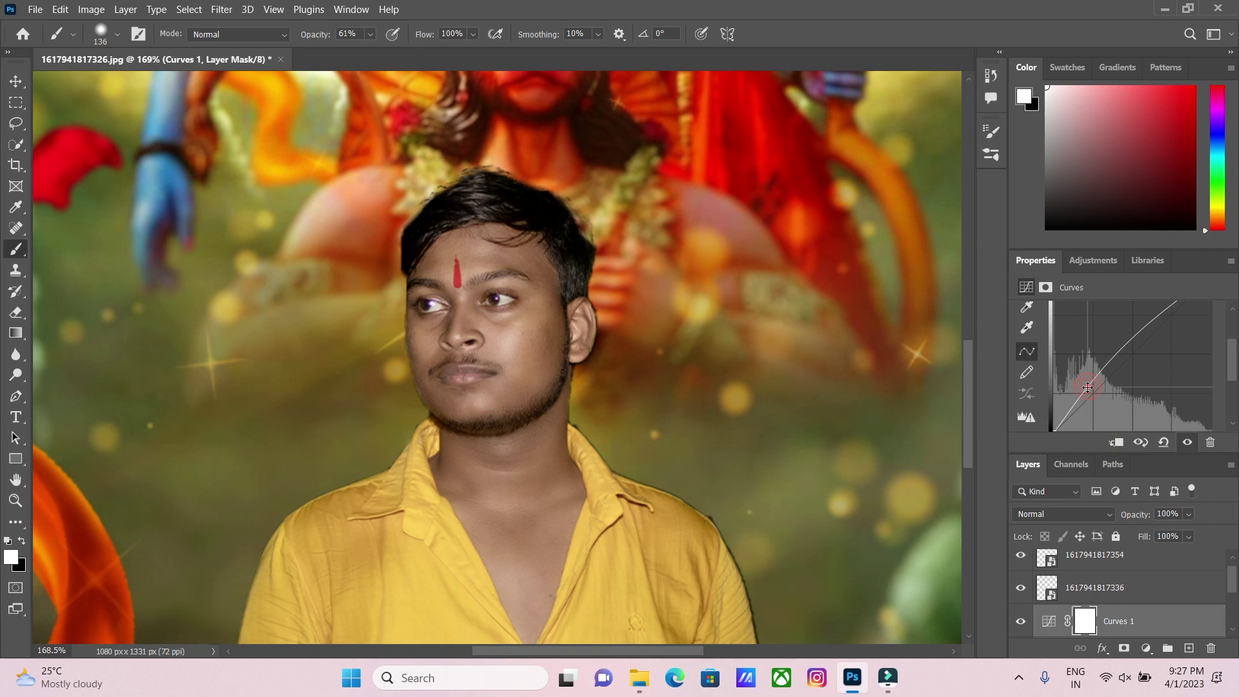
{"action": "key", "text": "ctrl+i"}
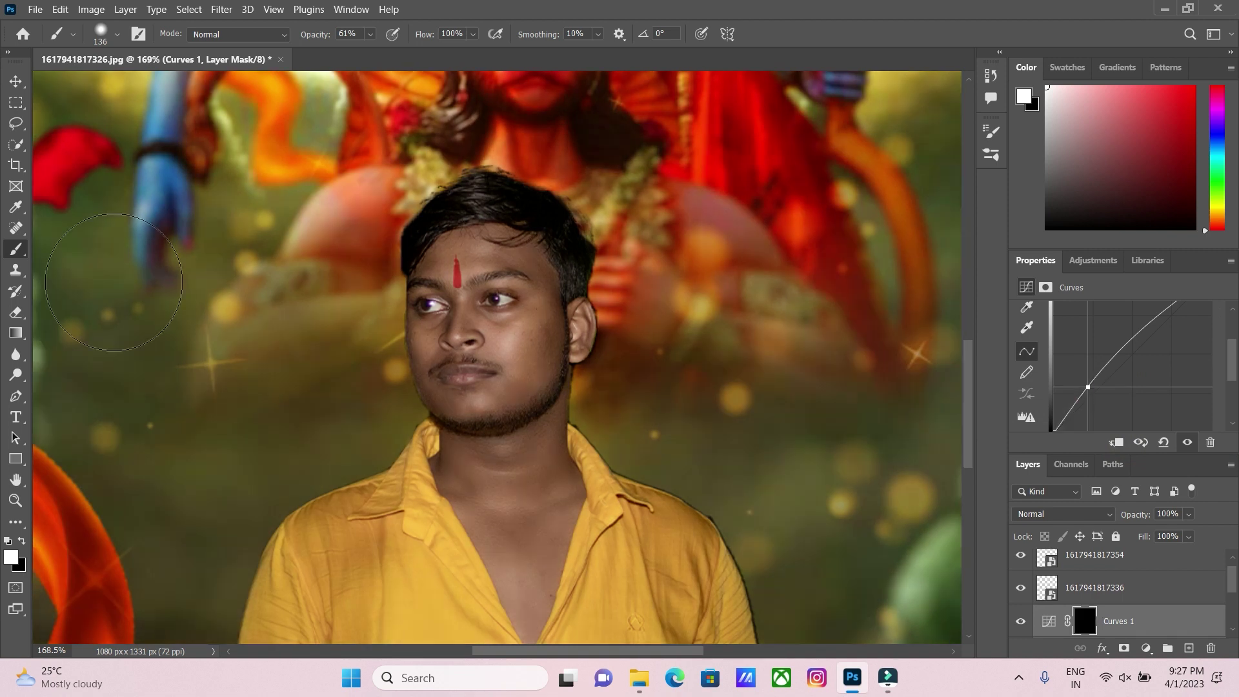
Paint white on the Curves mask over the man's face, neck and chest with the Brush tool to brighten his skin.
{"action": "right_click", "coordinate": [14, 249]}
{"action": "left_click", "coordinate": [51, 250]}
{"action": "mouse_move", "coordinate": [495, 305]}
{"action": "left_mouse_down"}
{"action": "mouse_move", "coordinate": [504, 319]}
{"action": "mouse_move", "coordinate": [494, 276]}
{"action": "mouse_move", "coordinate": [471, 320]}
{"action": "mouse_move", "coordinate": [473, 367]}
{"action": "mouse_move", "coordinate": [539, 583]}
{"action": "mouse_move", "coordinate": [510, 430]}
{"action": "mouse_move", "coordinate": [508, 303]}
{"action": "mouse_move", "coordinate": [489, 331]}
{"action": "mouse_move", "coordinate": [519, 310]}
{"action": "left_mouse_up"}
{"action": "scroll", "coordinate": [510, 361], "scroll_direction": "down", "scroll_amount": 10}
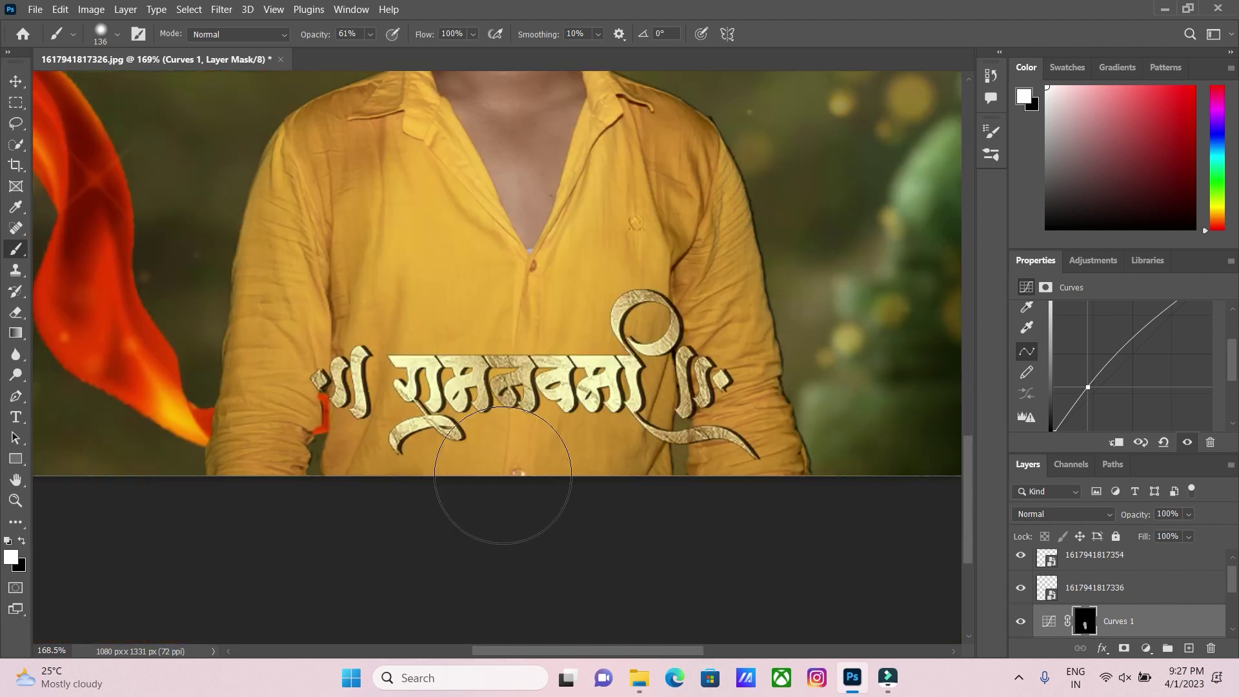
{"action": "scroll", "coordinate": [493, 433], "scroll_direction": "up", "scroll_amount": 10}
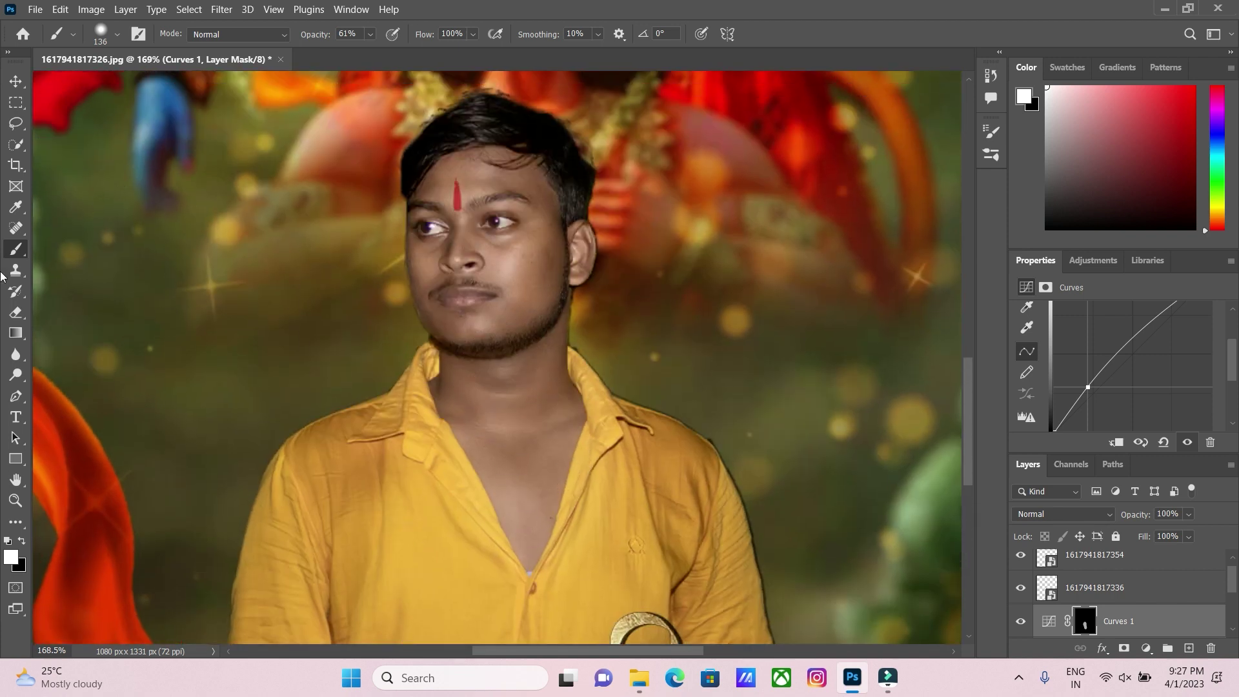
Erase the rough fringe along the upper-right edge of the man's hair on the IMG_1623 layer with an 18 px Eraser.
{"action": "right_click", "coordinate": [16, 312]}
{"action": "left_click", "coordinate": [69, 313]}
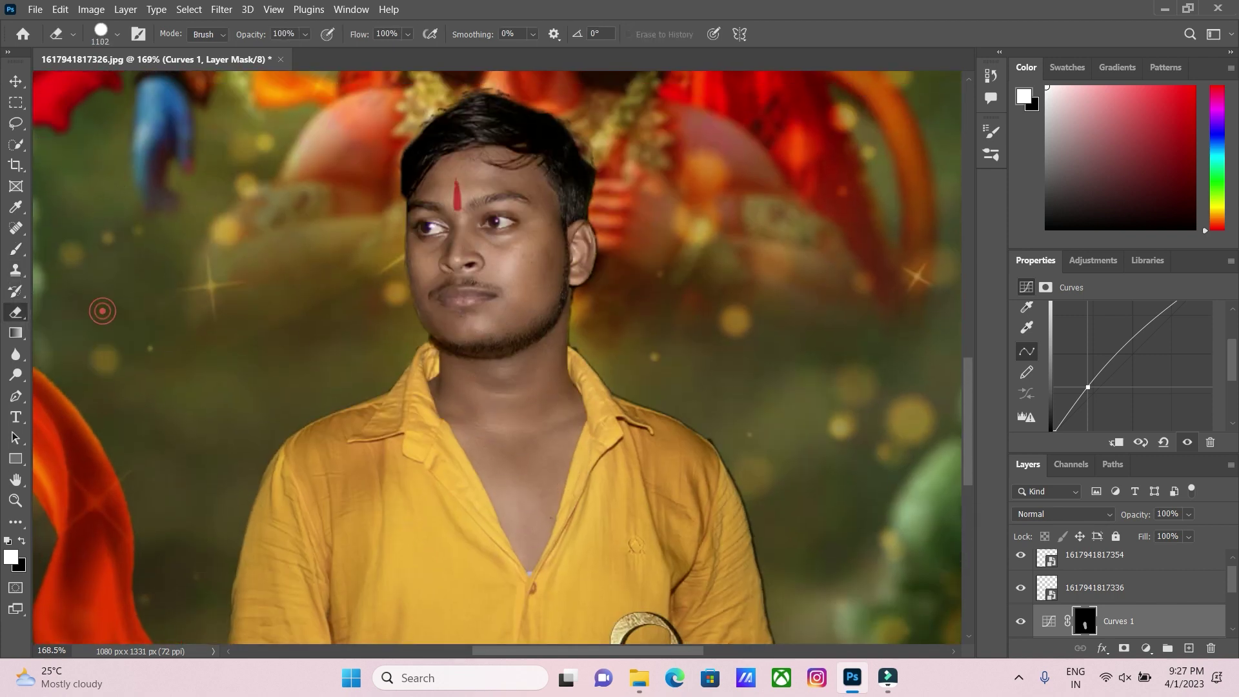
{"action": "left_click", "coordinate": [117, 34]}
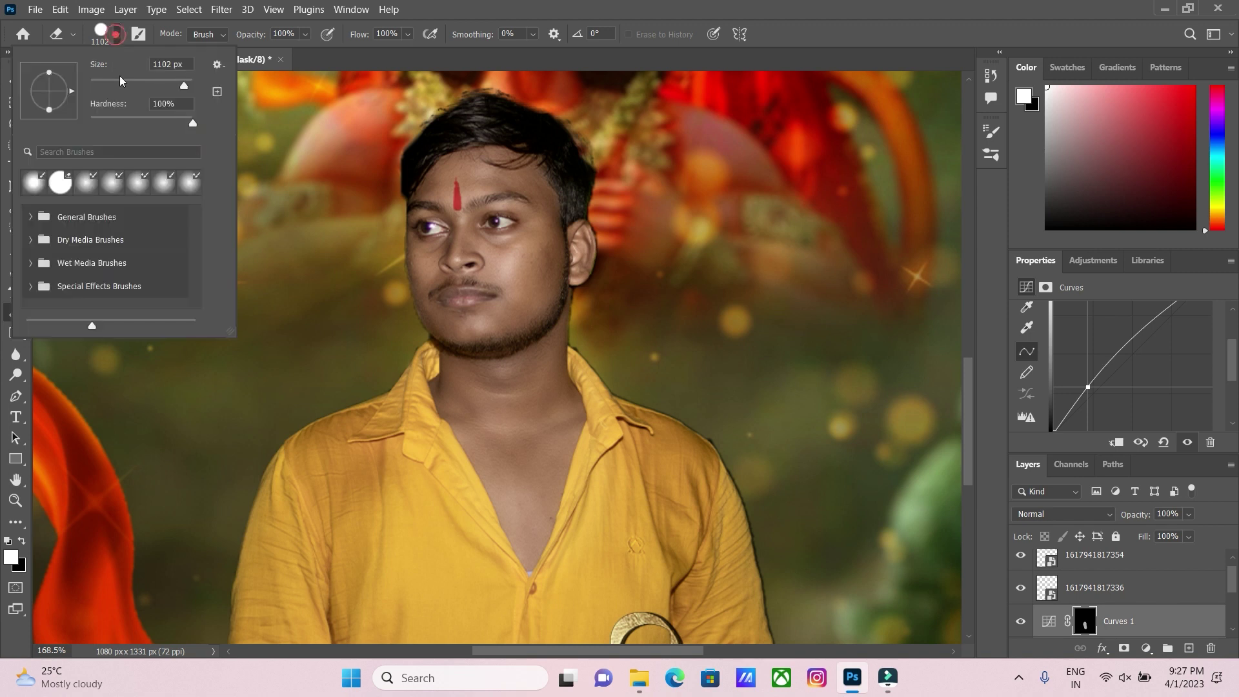
{"action": "left_click_drag", "start_coordinate": [101, 88], "coordinate": [96, 87]}
{"action": "scroll", "coordinate": [1122, 594], "scroll_direction": "down", "scroll_amount": 3}
{"action": "left_click", "coordinate": [1085, 556]}
{"action": "scroll", "coordinate": [618, 299], "scroll_direction": "up", "scroll_amount": 6}
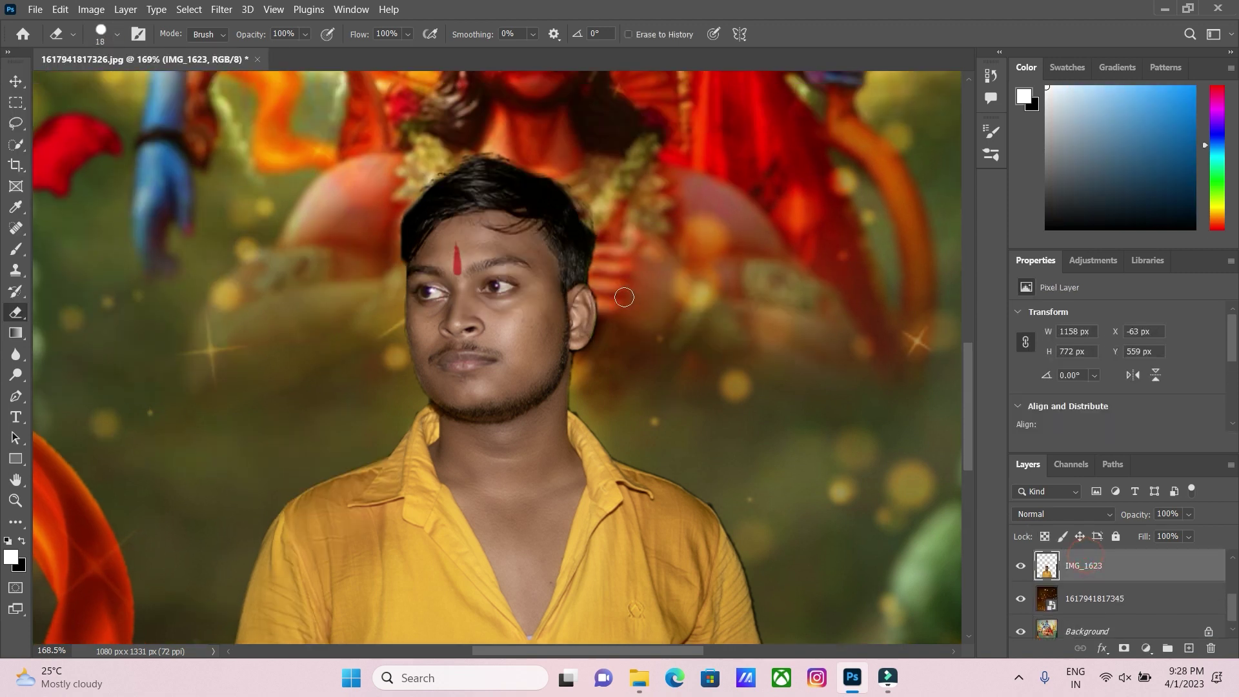
{"action": "scroll", "coordinate": [590, 367], "scroll_direction": "up", "scroll_amount": 6}
{"action": "scroll", "coordinate": [581, 374], "scroll_direction": "up", "scroll_amount": 2}
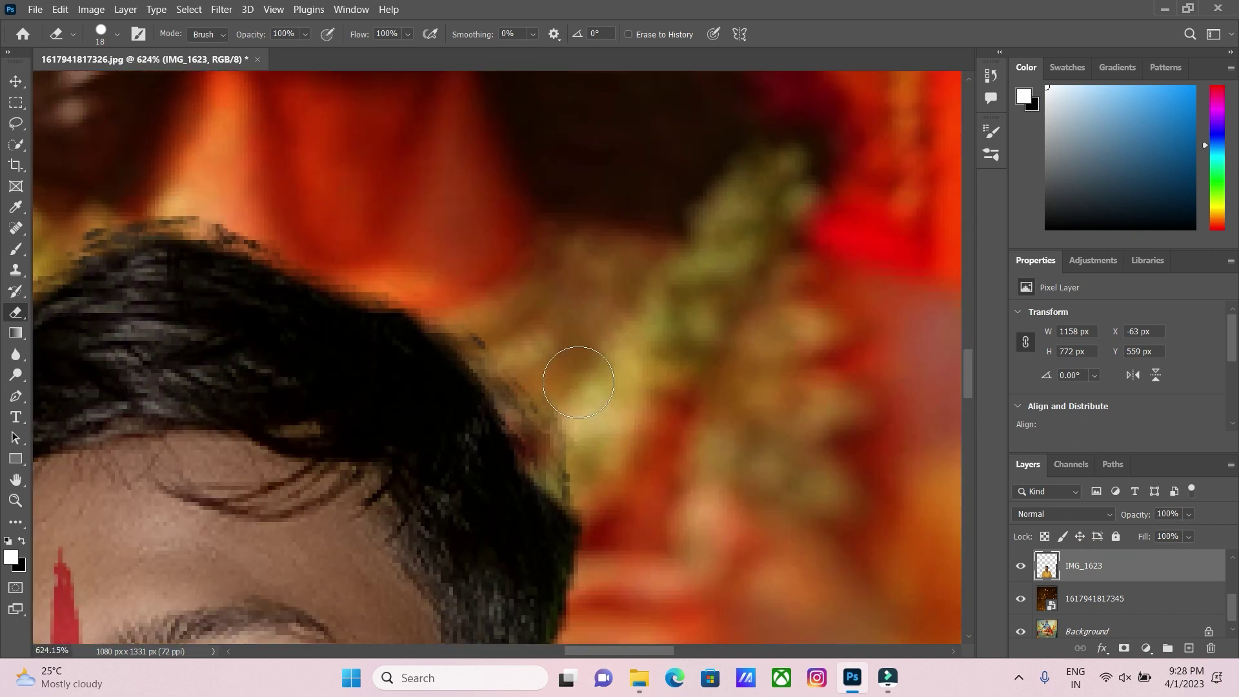
{"action": "scroll", "coordinate": [568, 361], "scroll_direction": "down", "scroll_amount": 1}
{"action": "mouse_move", "coordinate": [531, 328]}
{"action": "left_mouse_down"}
{"action": "mouse_move", "coordinate": [487, 262]}
{"action": "mouse_move", "coordinate": [582, 402]}
{"action": "left_mouse_up"}
{"action": "scroll", "coordinate": [517, 316], "scroll_direction": "up", "scroll_amount": 2}
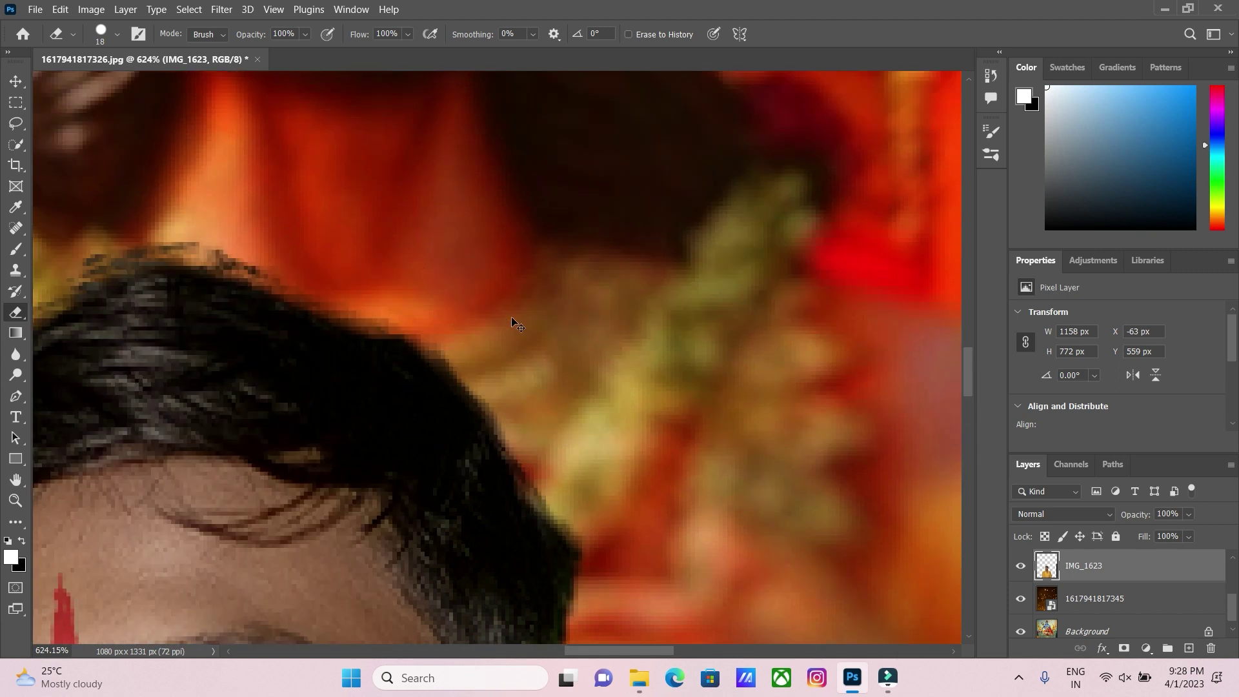
Erase the rough fringe along the top and upper-left edge of the man's hair on the IMG_1623 layer.
{"action": "scroll", "coordinate": [534, 284], "scroll_direction": "left", "scroll_amount": 3}
{"action": "mouse_move", "coordinate": [459, 261]}
{"action": "left_mouse_down"}
{"action": "mouse_move", "coordinate": [287, 210]}
{"action": "mouse_move", "coordinate": [143, 288]}
{"action": "mouse_move", "coordinate": [77, 335]}
{"action": "mouse_move", "coordinate": [54, 370]}
{"action": "left_mouse_up"}
{"action": "scroll", "coordinate": [109, 381], "scroll_direction": "left", "scroll_amount": 3}
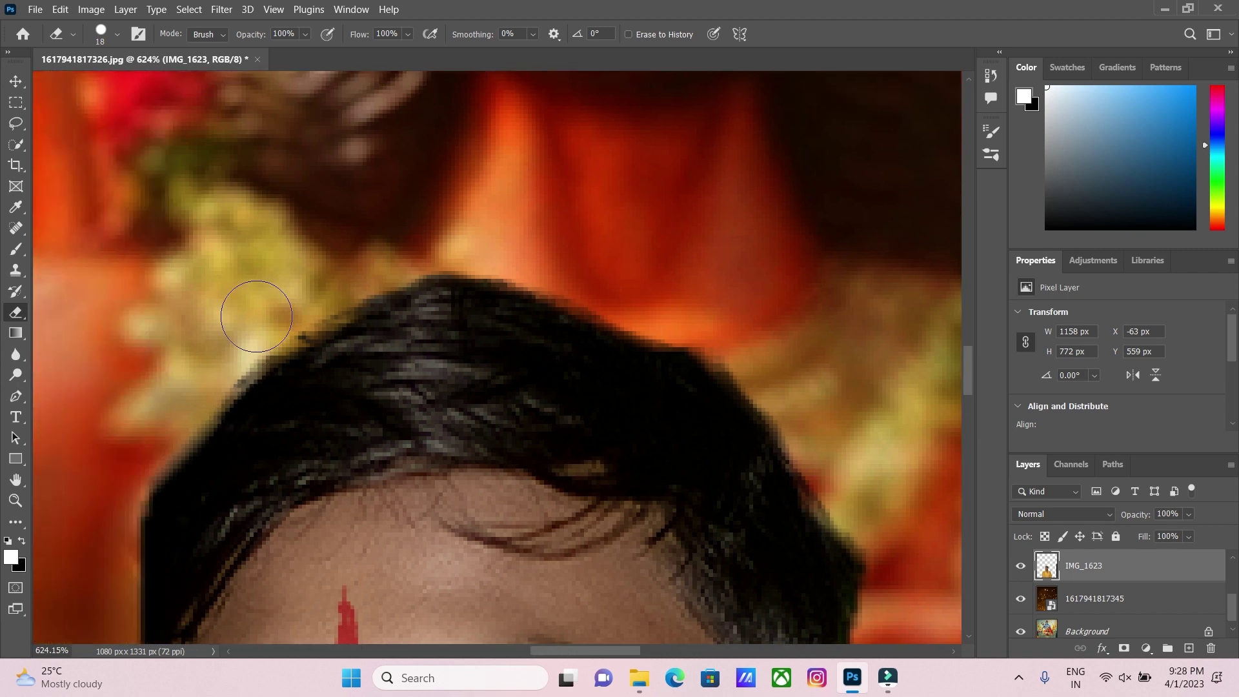
{"action": "scroll", "coordinate": [281, 306], "scroll_direction": "down", "scroll_amount": 3}
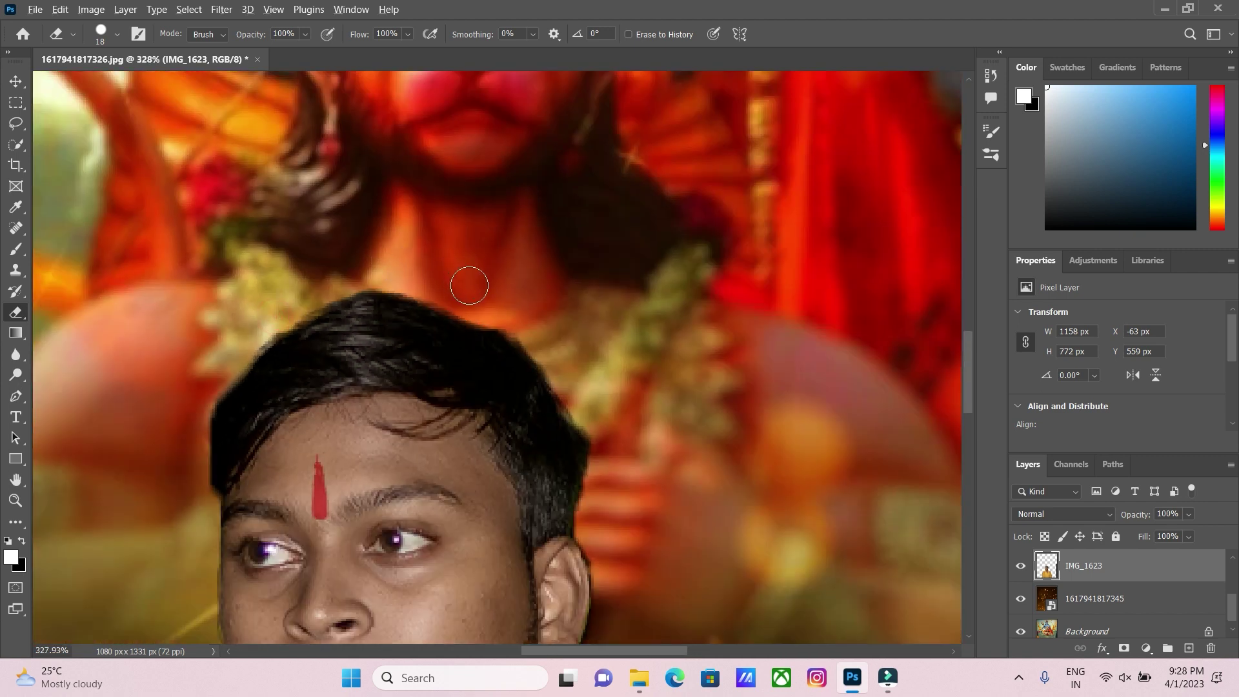
{"action": "scroll", "coordinate": [469, 286], "scroll_direction": "down", "scroll_amount": 8}
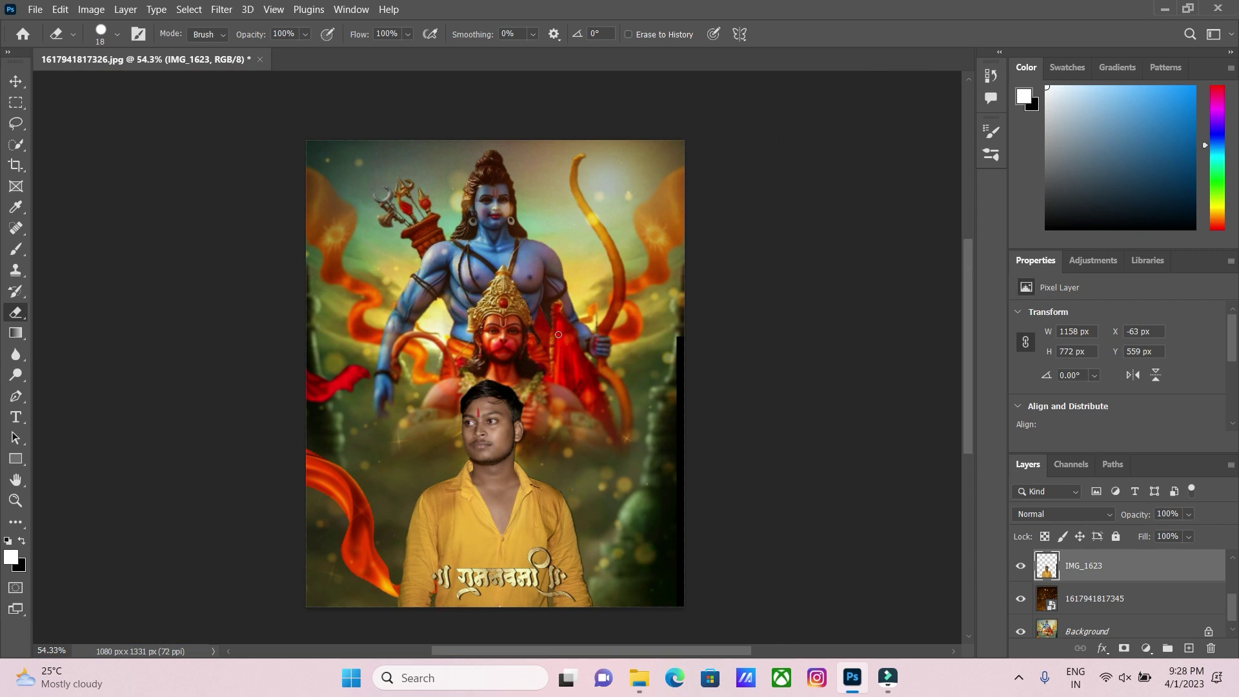
{"action": "scroll", "coordinate": [558, 334], "scroll_direction": "up", "scroll_amount": 1}
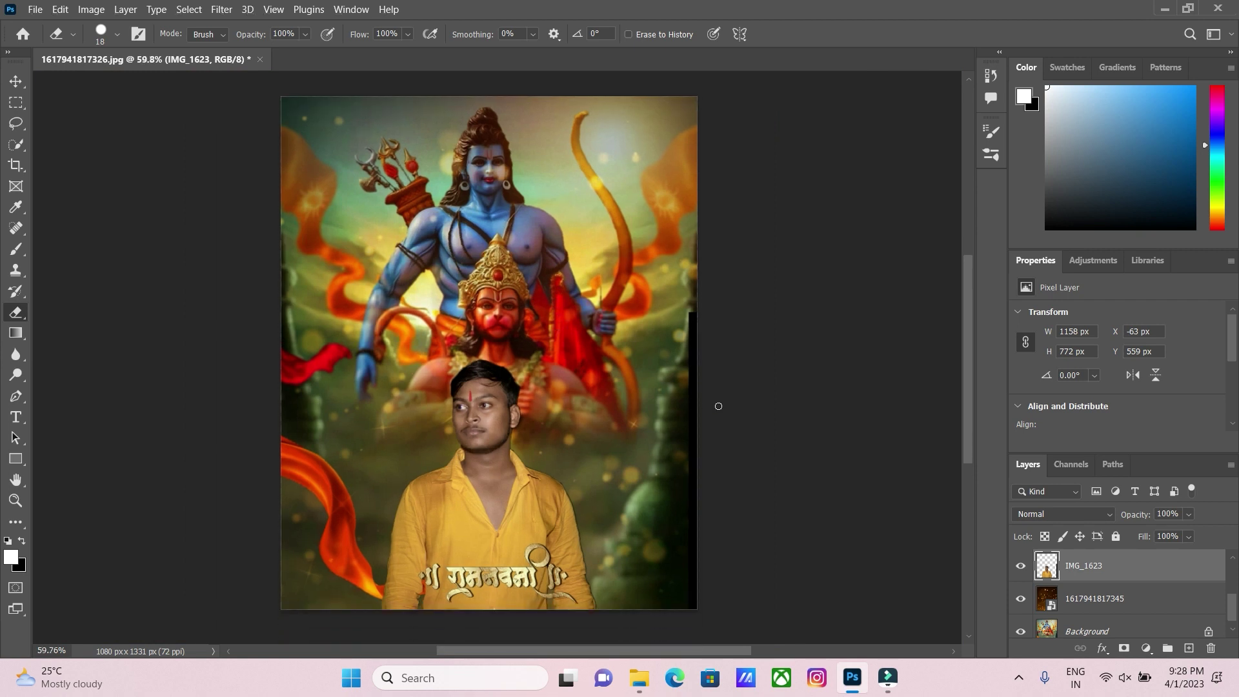
{"action": "scroll", "coordinate": [1072, 613], "scroll_direction": "up", "scroll_amount": 3}
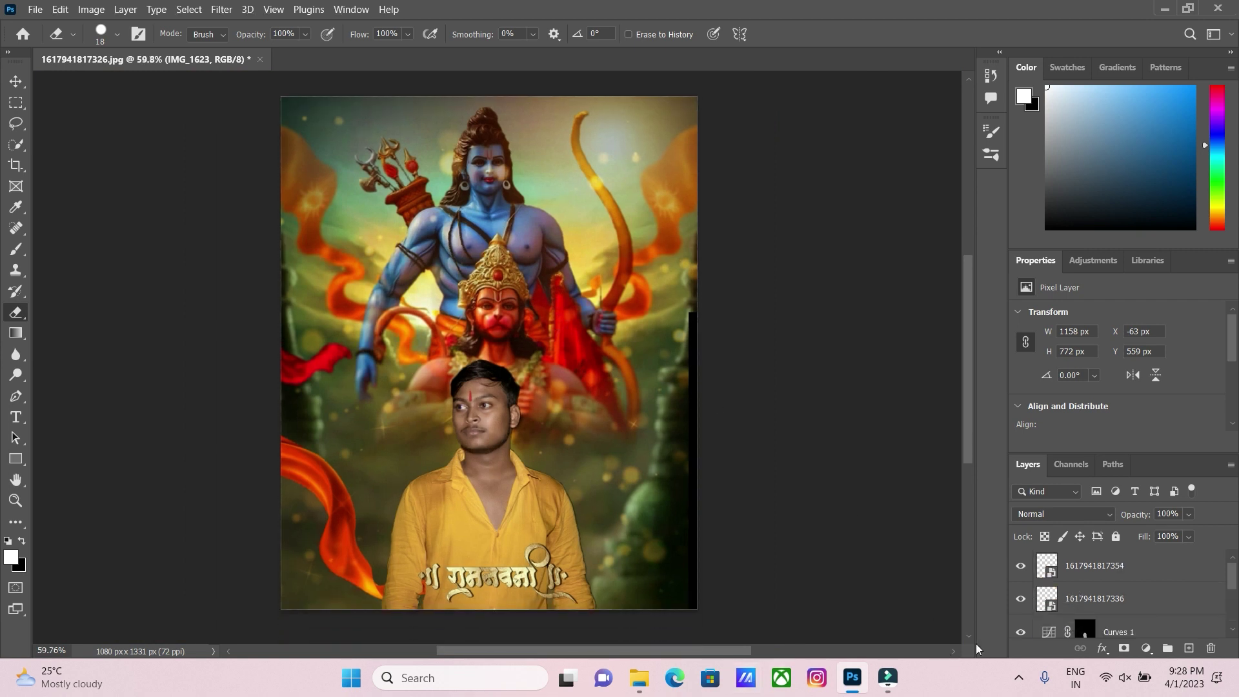
{"action": "left_click", "coordinate": [1118, 566]}
{"action": "left_click", "coordinate": [631, 677]}
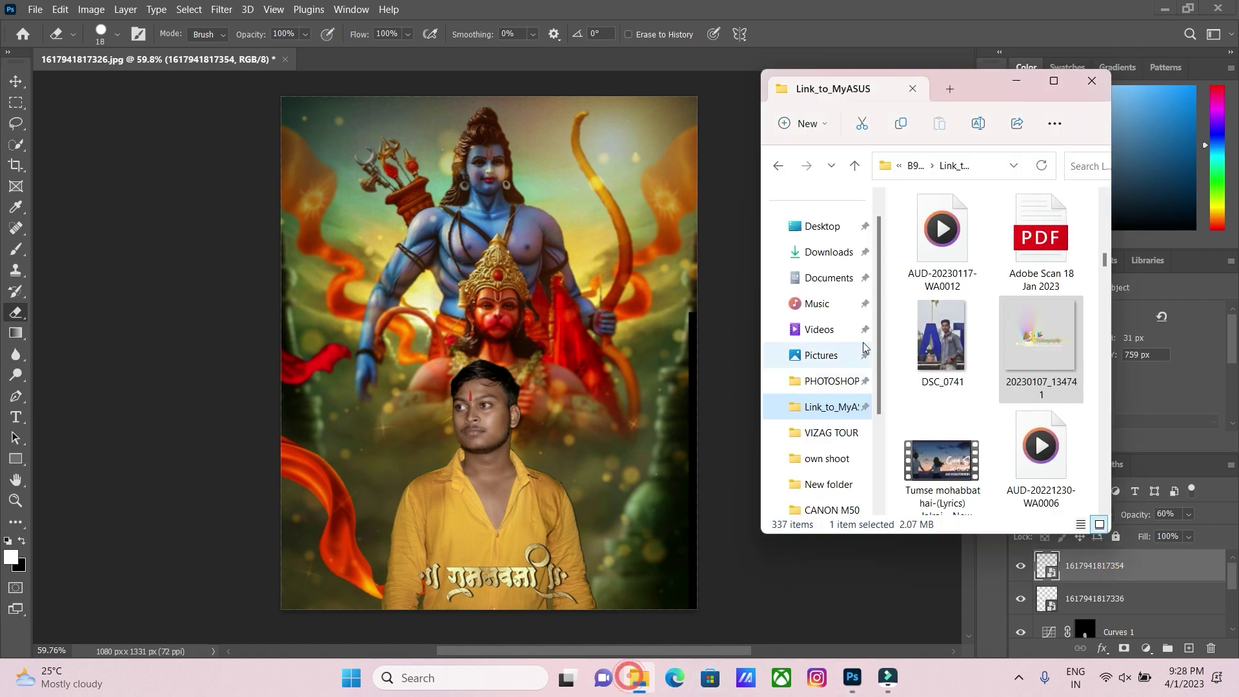
{"action": "left_click_drag", "start_coordinate": [1039, 294], "coordinate": [466, 217]}
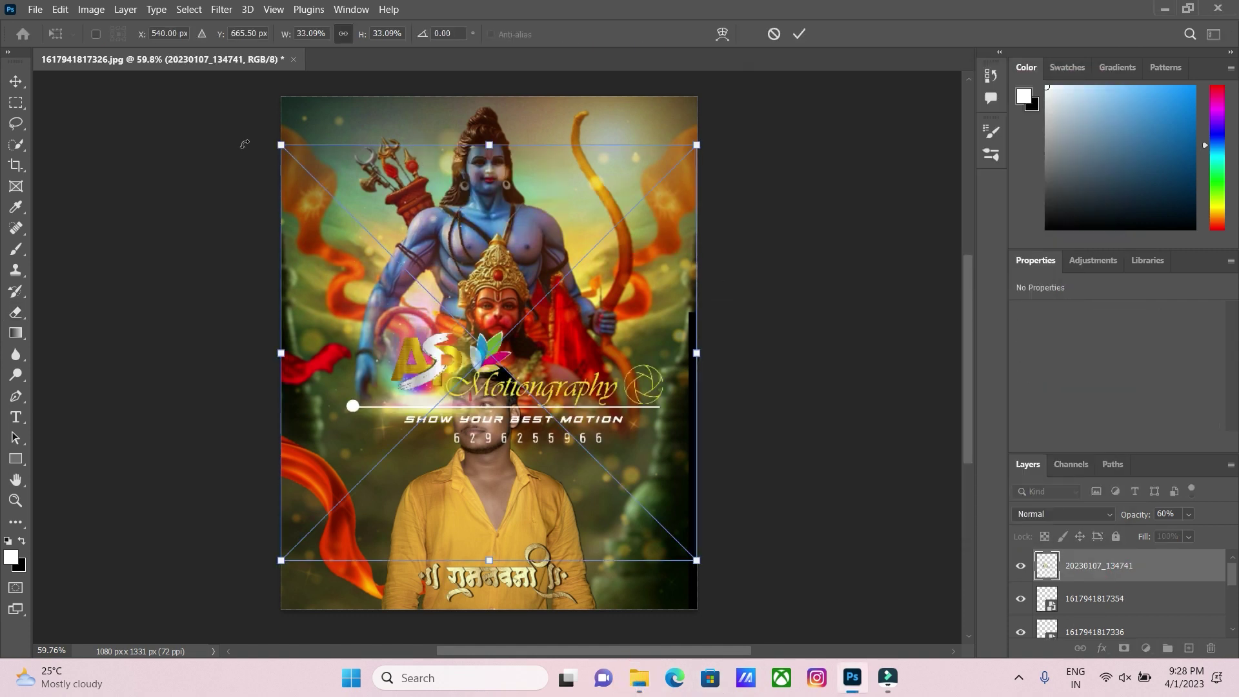
Scale the placed logo down to about 235 px wide and position it in the poster's upper-left corner.
{"action": "left_click_drag", "start_coordinate": [273, 142], "coordinate": [571, 434]}
{"action": "left_click_drag", "start_coordinate": [659, 484], "coordinate": [351, 100]}
{"action": "left_click_drag", "start_coordinate": [389, 173], "coordinate": [367, 142]}
{"action": "left_click", "coordinate": [798, 34]}
{"action": "key", "text": "e"}
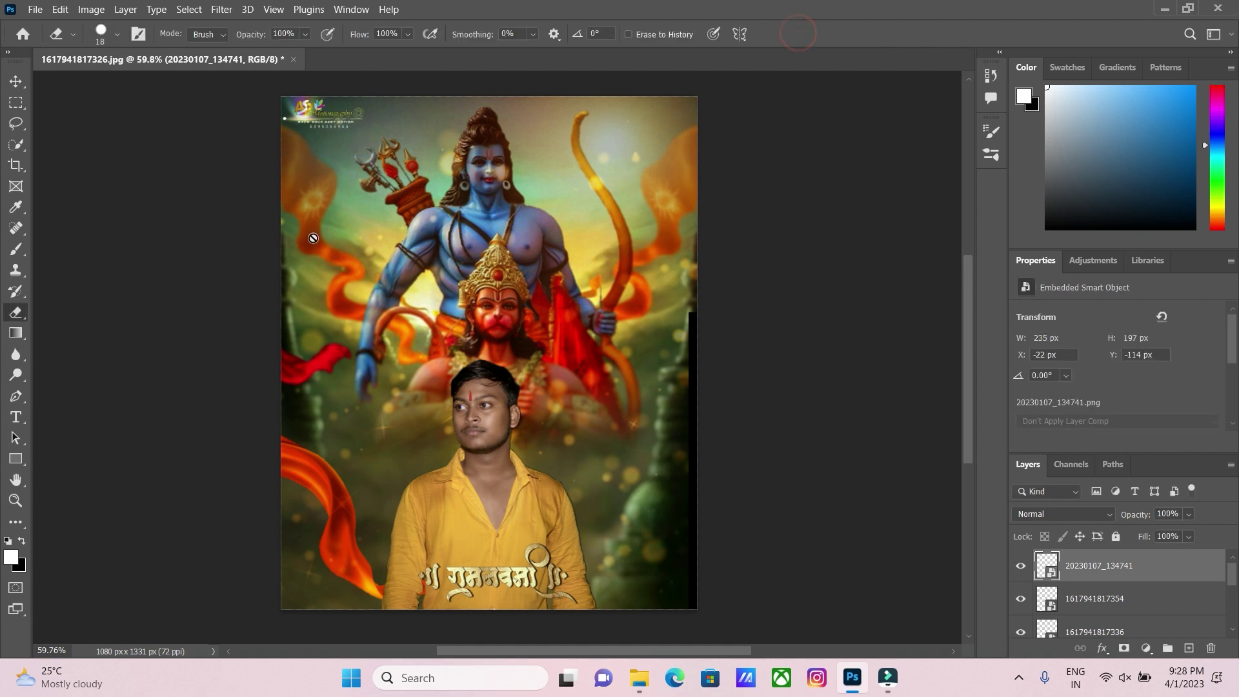
Move the IMG_1623 layer right to X -46 px, pushing the black strip along the poster's right edge off the canvas.
{"action": "left_click", "coordinate": [16, 81]}
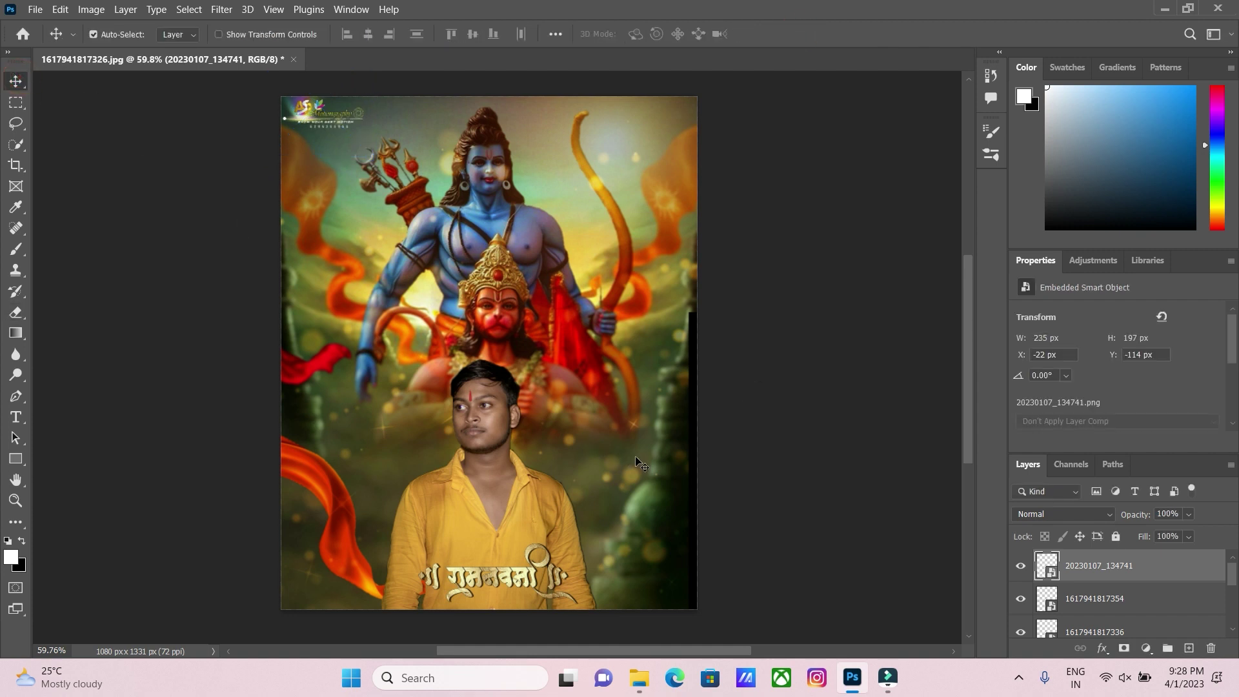
{"action": "left_click_drag", "start_coordinate": [619, 451], "coordinate": [606, 425]}
{"action": "left_click_drag", "start_coordinate": [696, 451], "coordinate": [699, 448]}
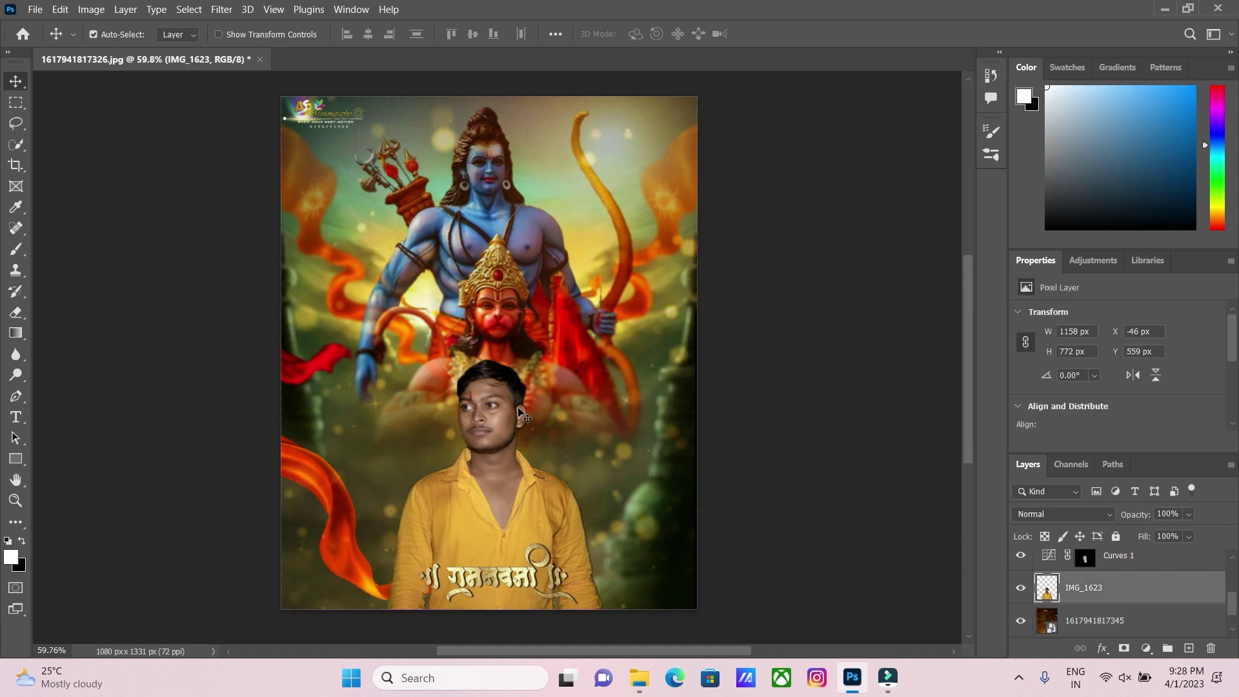
Shift the Curves 1 adjustment slightly to the right to realign its masked brightening with the man's face.
{"action": "scroll", "coordinate": [518, 409], "scroll_direction": "up", "scroll_amount": 3}
{"action": "left_click_drag", "start_coordinate": [813, 336], "coordinate": [818, 335]}
{"action": "left_click_drag", "start_coordinate": [447, 390], "coordinate": [449, 391]}
{"action": "scroll", "coordinate": [494, 429], "scroll_direction": "up", "scroll_amount": 4}
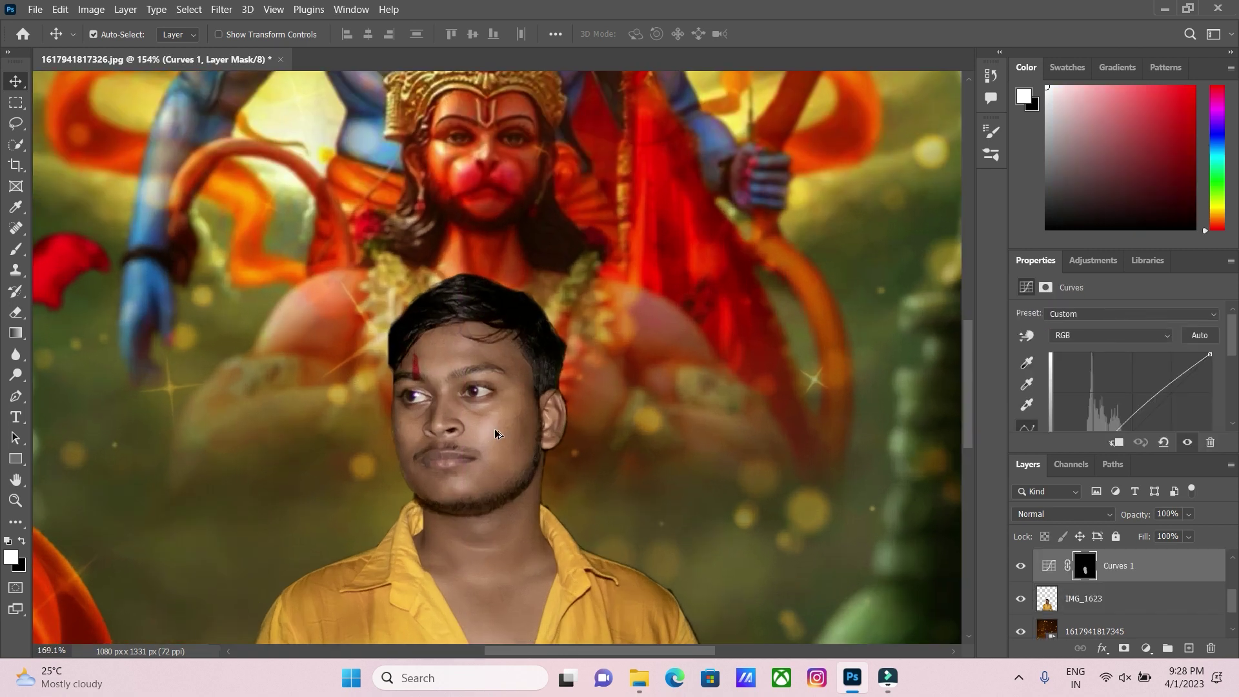
{"action": "scroll", "coordinate": [495, 428], "scroll_direction": "up", "scroll_amount": 2}
{"action": "mouse_move", "coordinate": [427, 348]}
{"action": "left_mouse_down"}
{"action": "mouse_move", "coordinate": [452, 353]}
{"action": "mouse_move", "coordinate": [409, 345]}
{"action": "mouse_move", "coordinate": [426, 360]}
{"action": "left_mouse_up"}
{"action": "left_click_drag", "start_coordinate": [354, 323], "coordinate": [396, 327]}
{"action": "scroll", "coordinate": [502, 360], "scroll_direction": "down", "scroll_amount": 6}
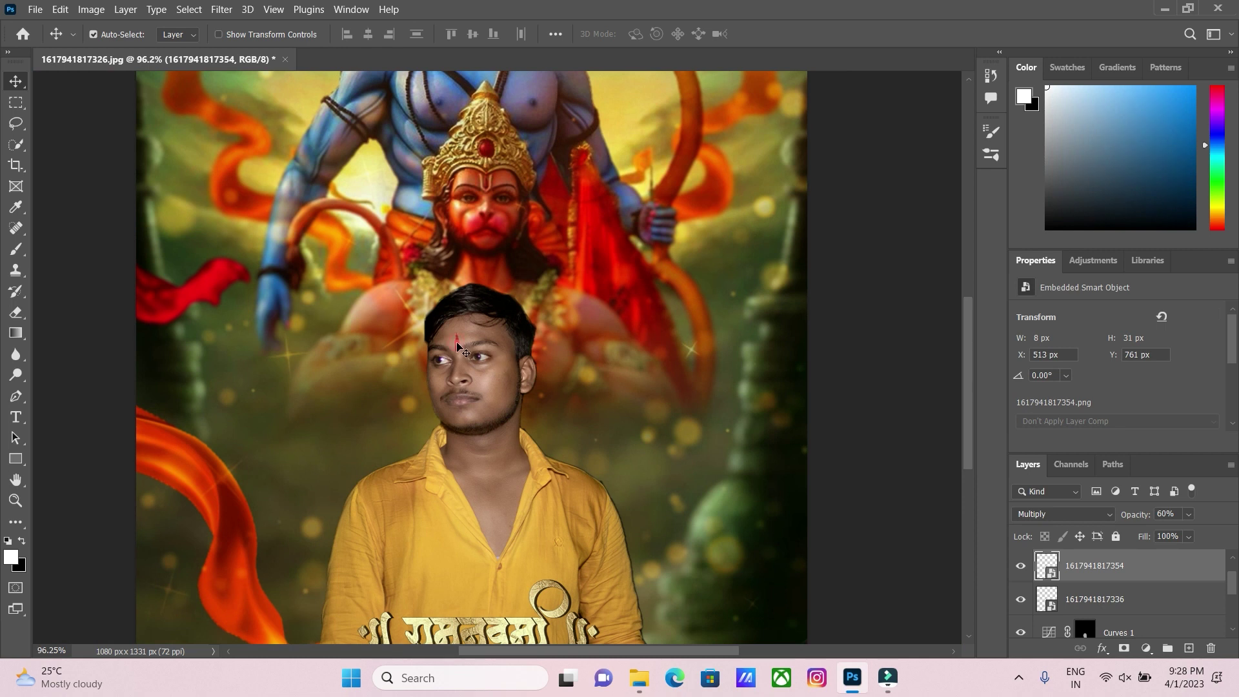
{"action": "left_click_drag", "start_coordinate": [456, 341], "coordinate": [455, 341]}
{"action": "scroll", "coordinate": [546, 389], "scroll_direction": "down", "scroll_amount": 4}
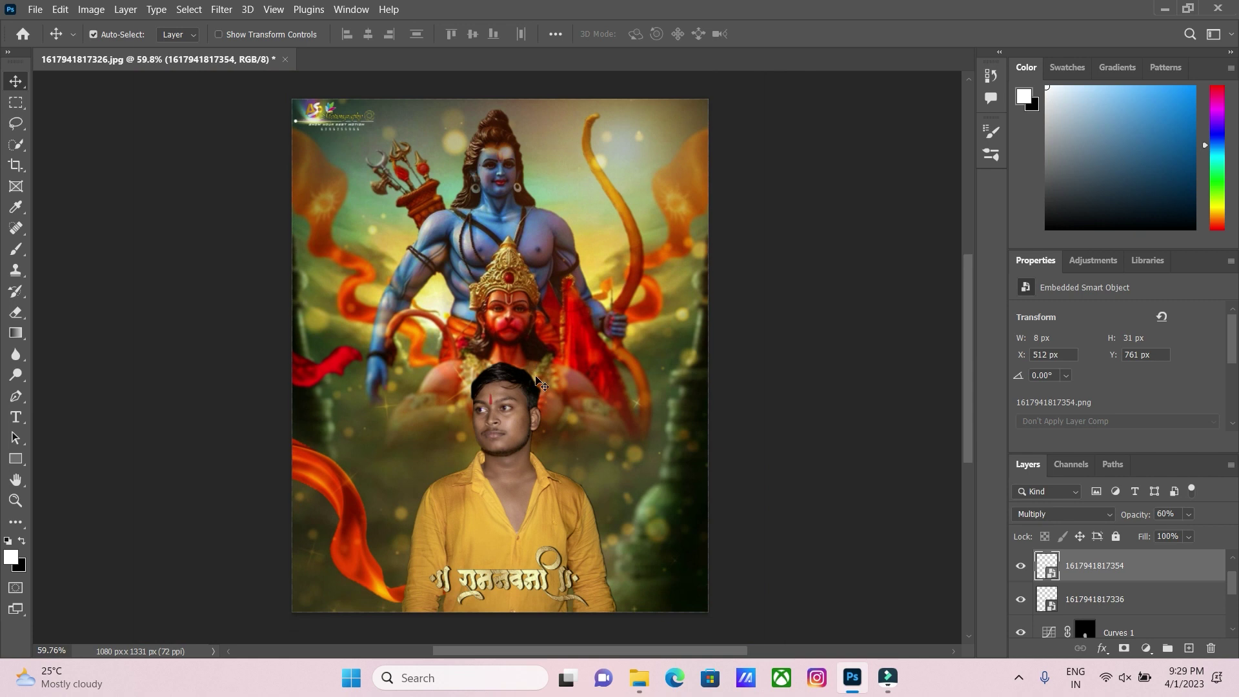
{"action": "left_click", "coordinate": [35, 9]}
{"action": "mouse_move", "coordinate": [211, 252]}
{"action": "left_click", "coordinate": [261, 263]}
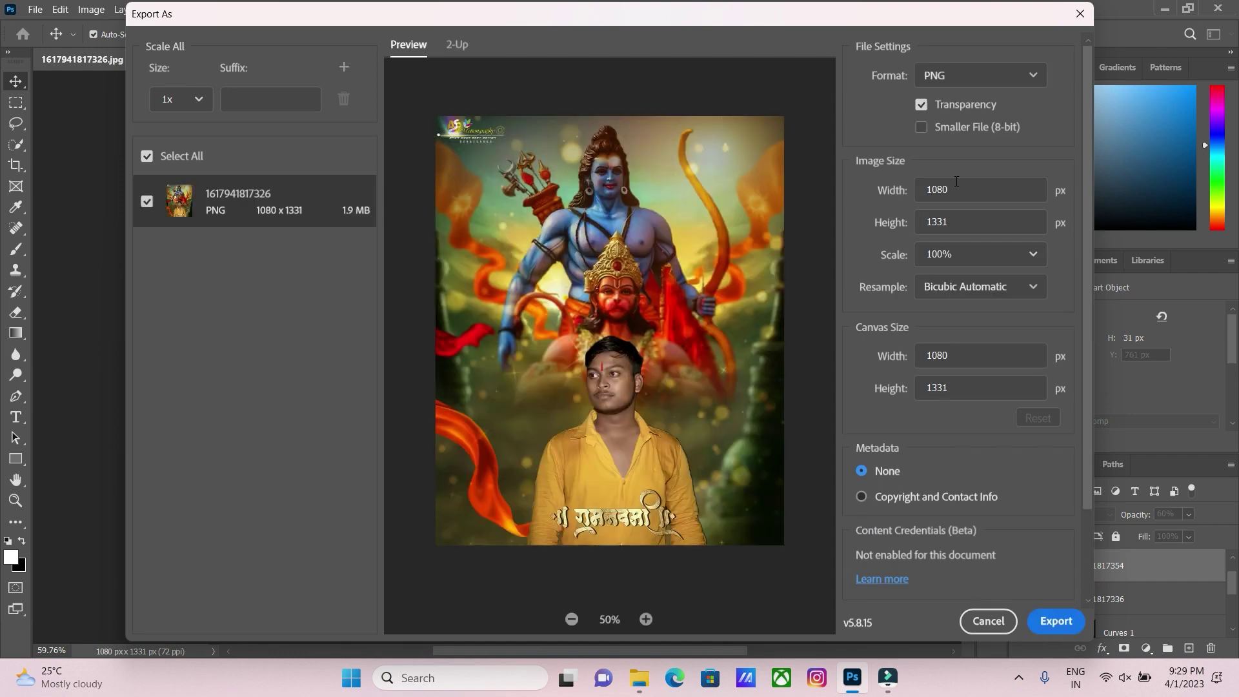
{"action": "left_click", "coordinate": [997, 75]}
{"action": "left_click", "coordinate": [1001, 131]}
{"action": "left_click_drag", "start_coordinate": [1017, 108], "coordinate": [1043, 107]}
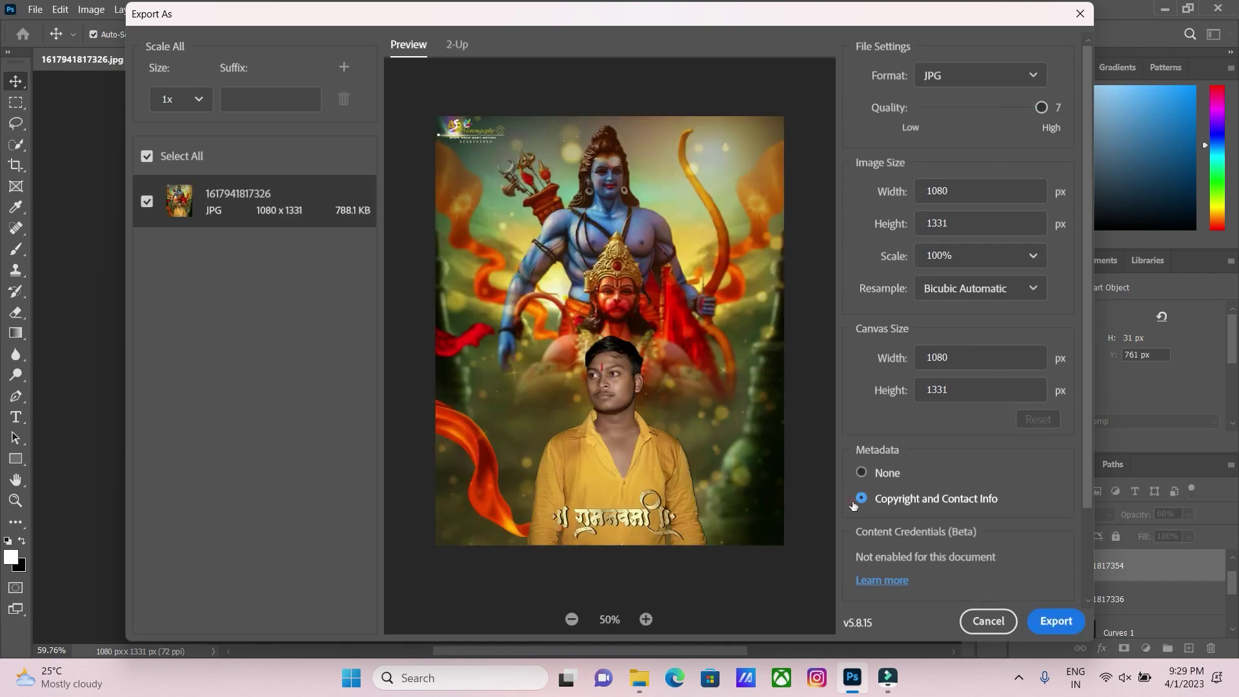
{"action": "left_click", "coordinate": [1051, 620]}
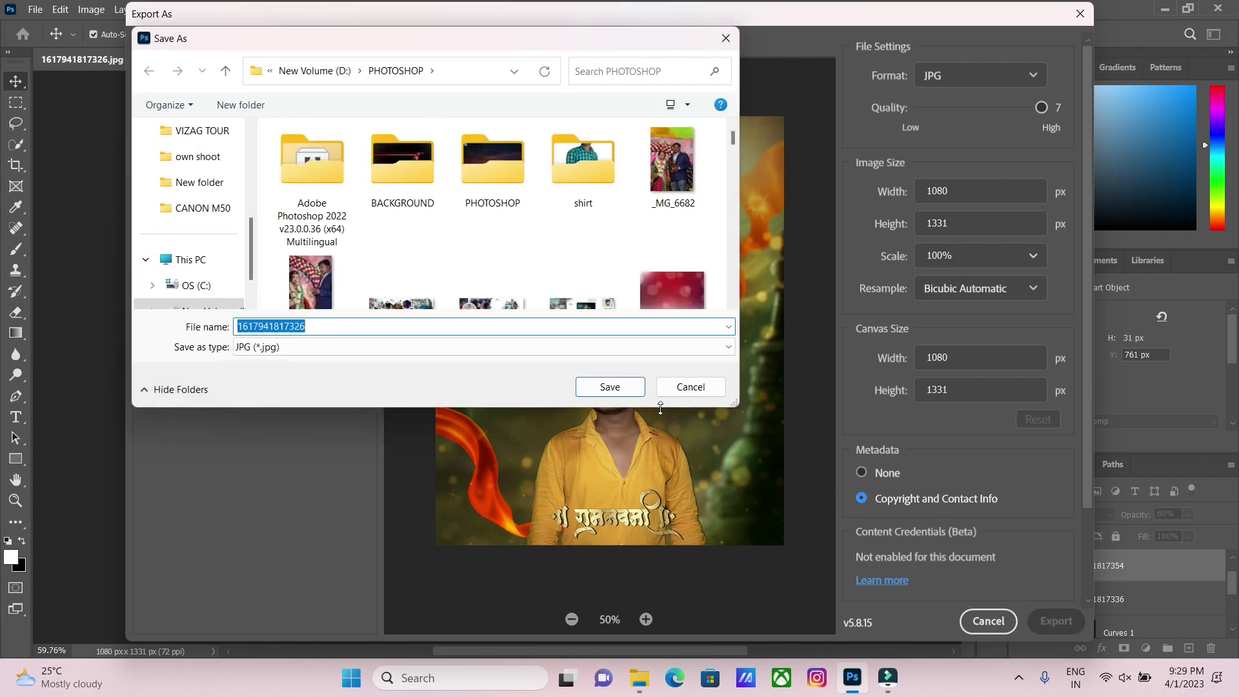
{"action": "left_click", "coordinate": [610, 387]}
Switch to File Explorer and open the exported 1617941817326.jpg from the PHOTOSHOP folder to check the finished poster.
{"action": "left_click", "coordinate": [640, 678]}
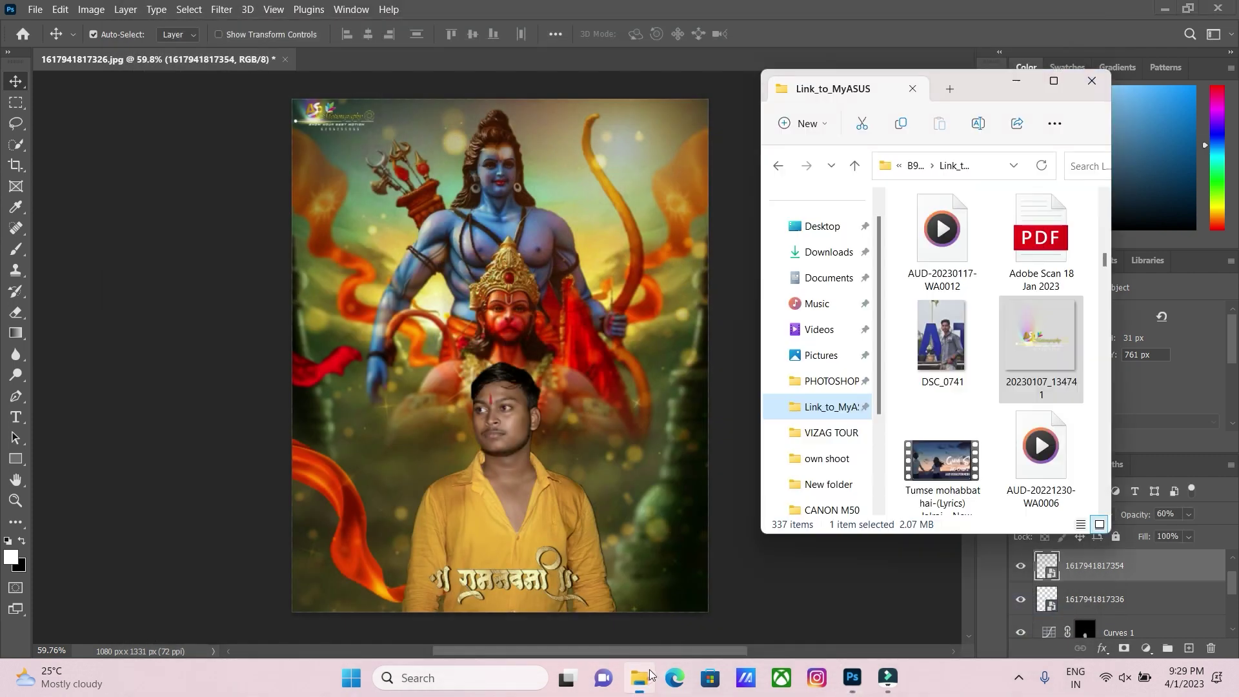
{"action": "left_click", "coordinate": [829, 381]}
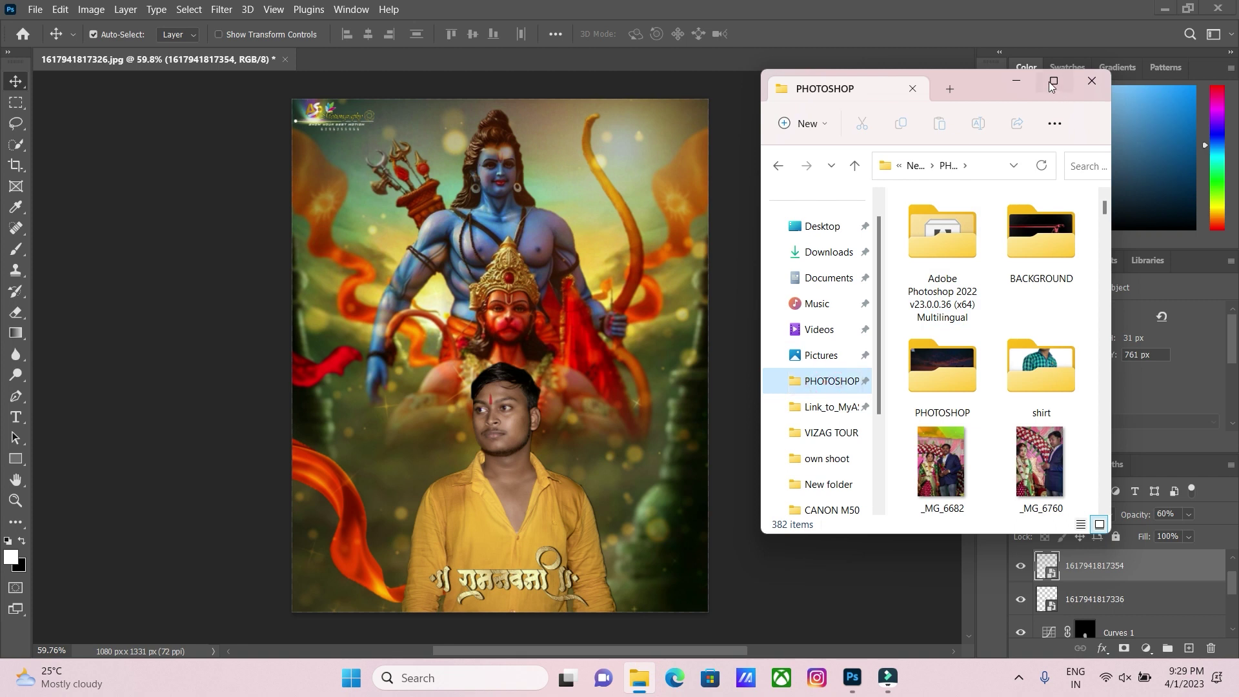
{"action": "left_click", "coordinate": [1052, 82]}
{"action": "left_click", "coordinate": [1147, 186]}
{"action": "double_click", "coordinate": [1147, 186]}
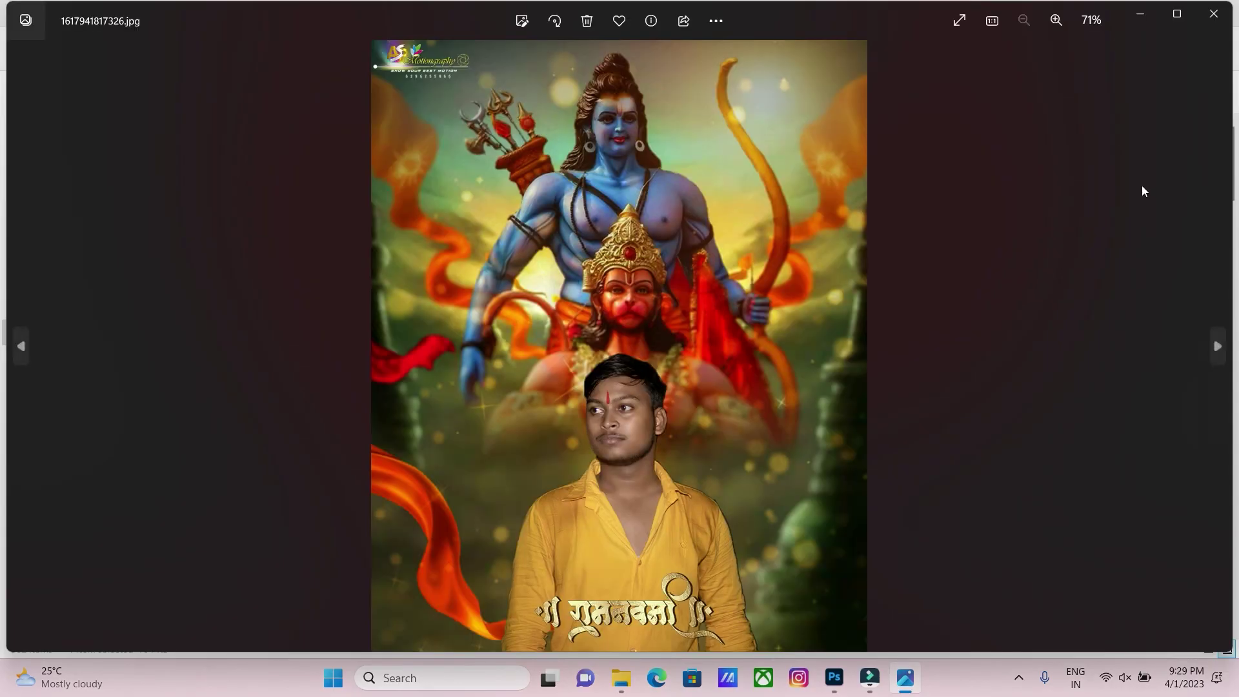